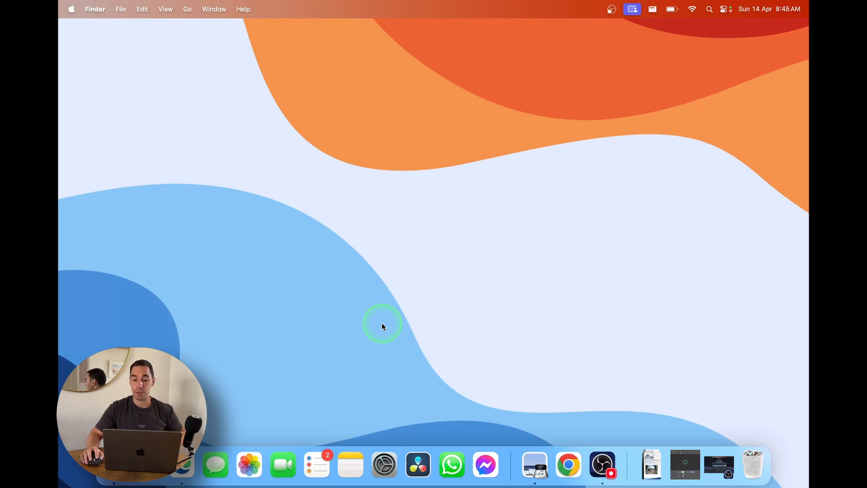
# Open the last Quick Note from the desktop hot corner and close it, doing so twice
pyautogui.moveTo(807, 484)
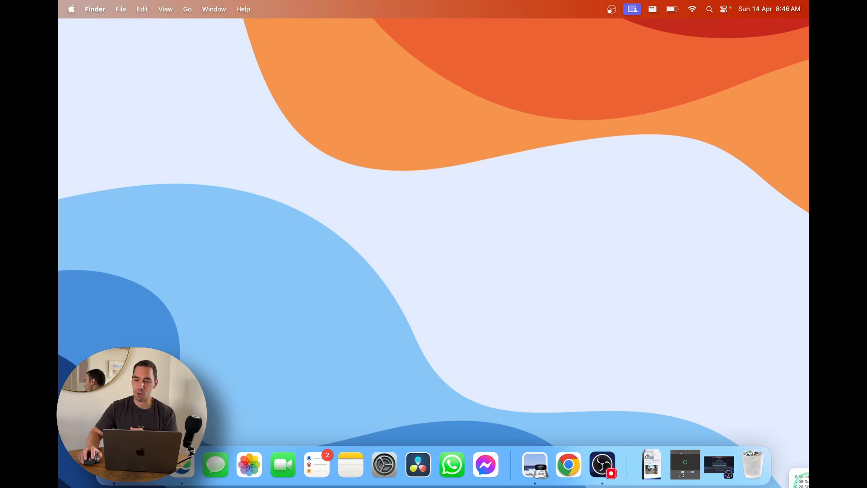
pyautogui.click(800, 478)
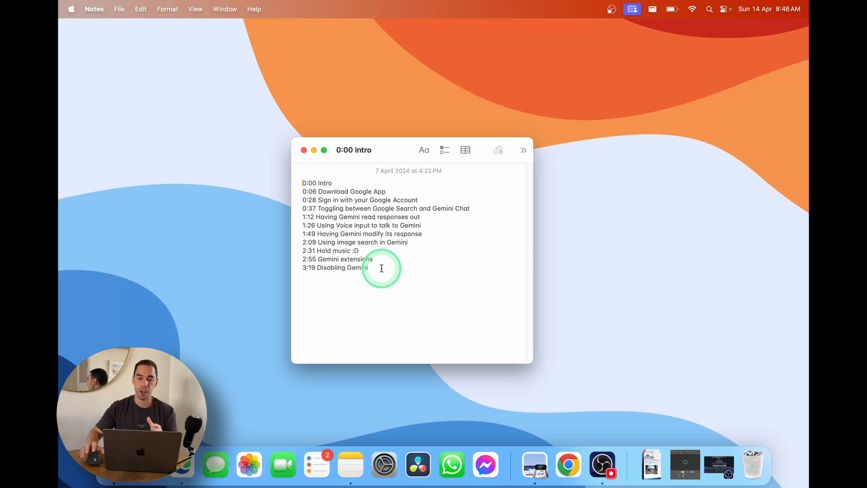
pyautogui.click(304, 150)
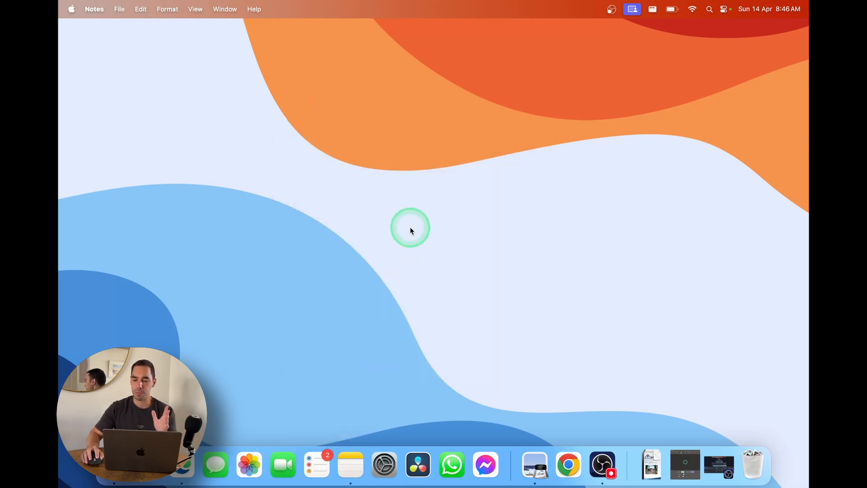
pyautogui.click(807, 486)
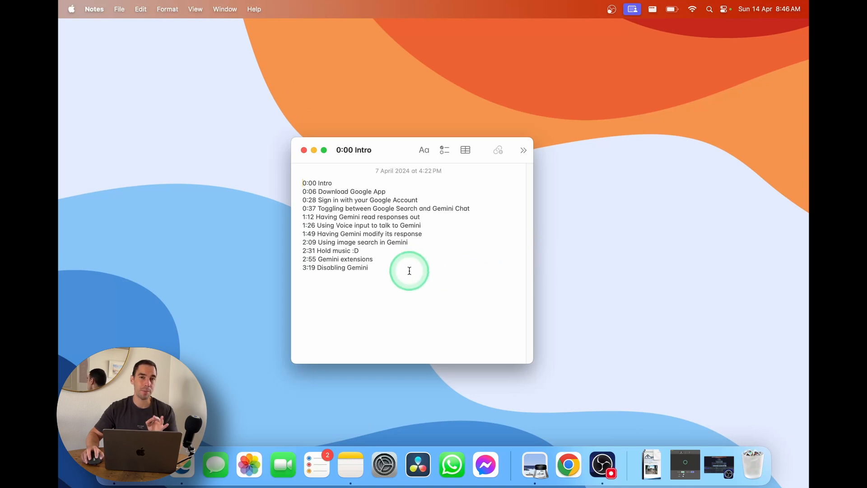
pyautogui.click(304, 151)
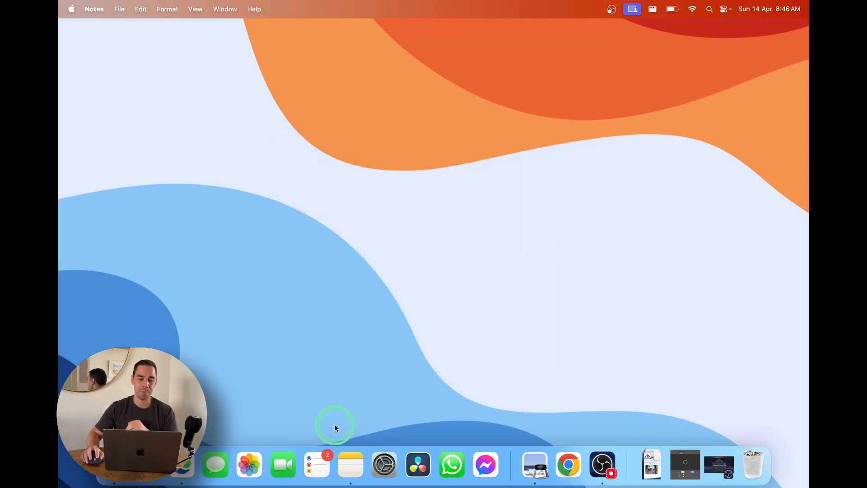
# Switch to Notes and open its settings
pyautogui.click(352, 466)
pyautogui.click(94, 9)
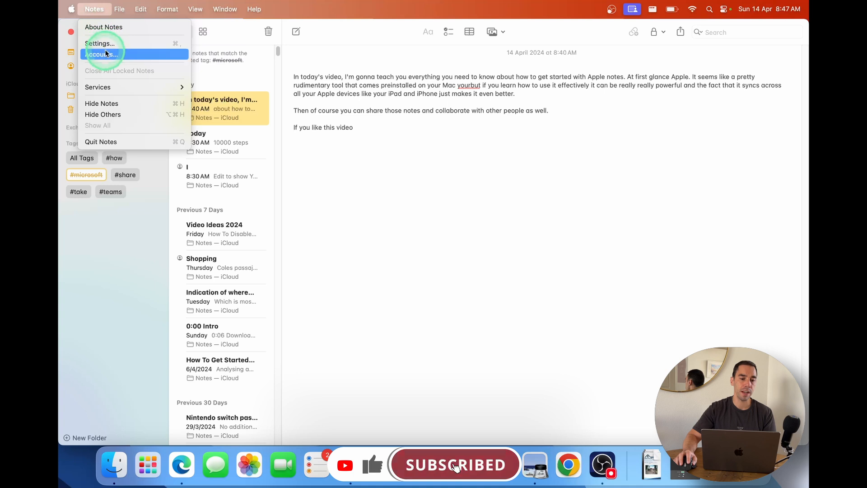
pyautogui.click(105, 44)
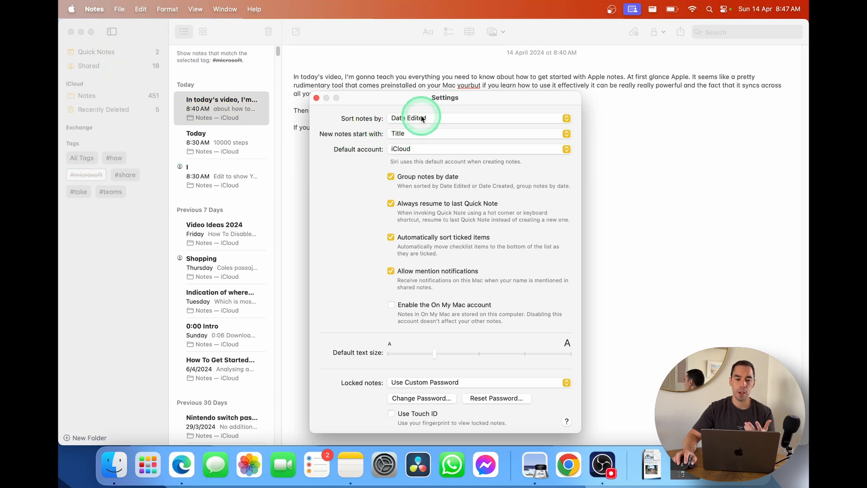
# Review the available sort orders for notes and the starting text styles for new notes
pyautogui.click(444, 119)
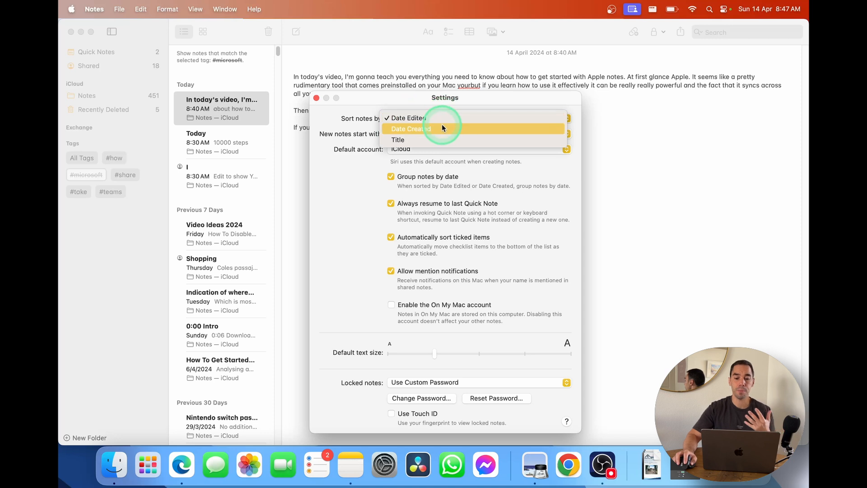
pyautogui.click(352, 134)
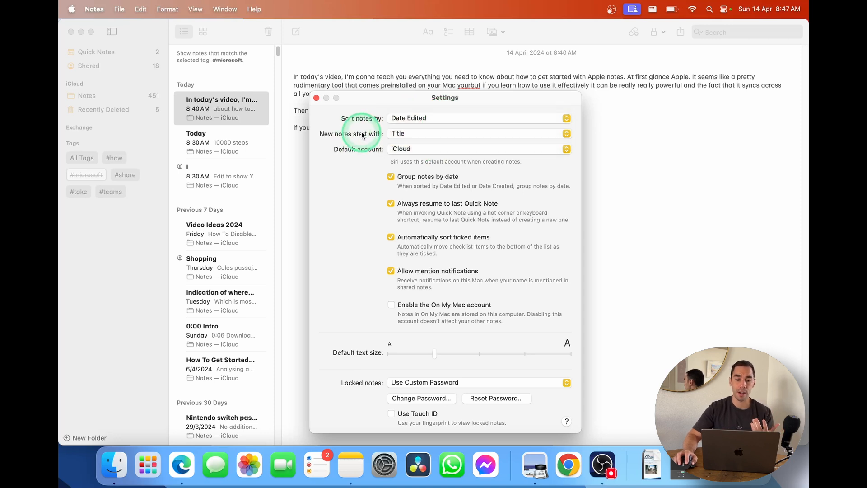
pyautogui.click(448, 134)
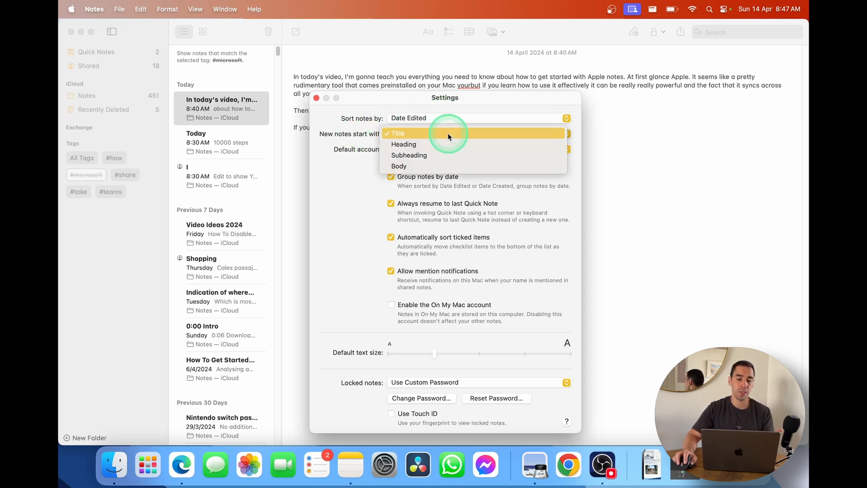
pyautogui.click(368, 178)
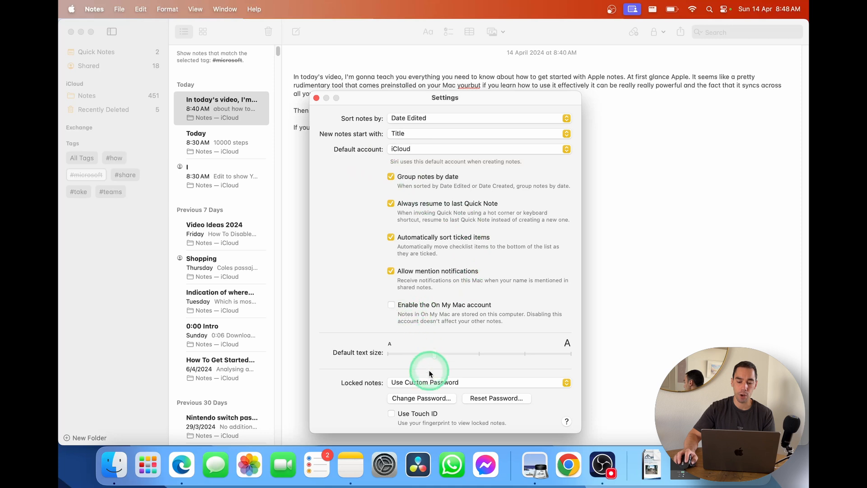
# Enable Touch ID for locked notes by entering the notes password, and close the settings
pyautogui.click(391, 414)
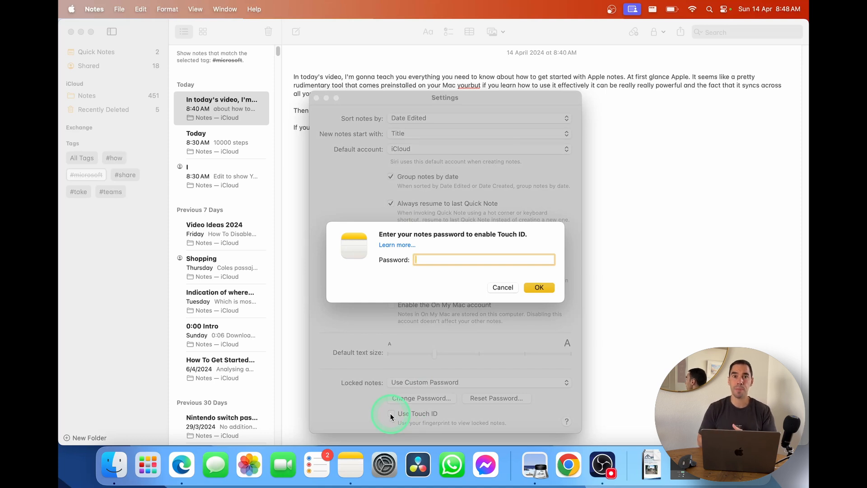
pyautogui.click(539, 287)
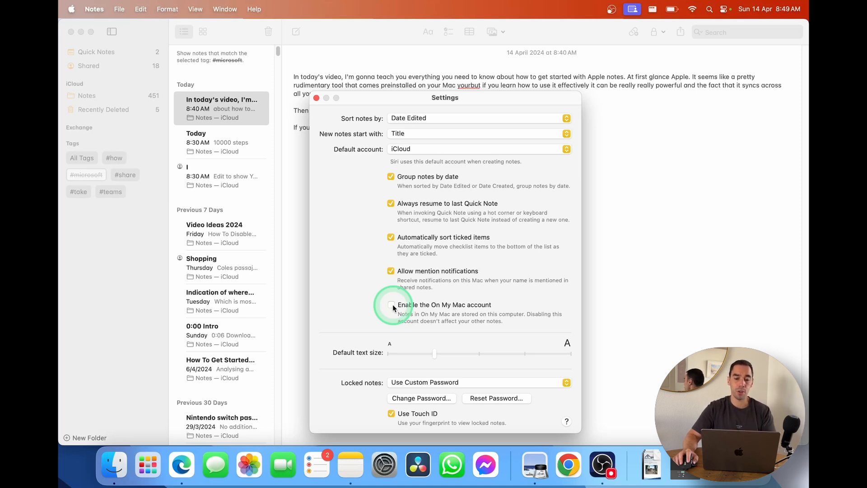
pyautogui.click(316, 99)
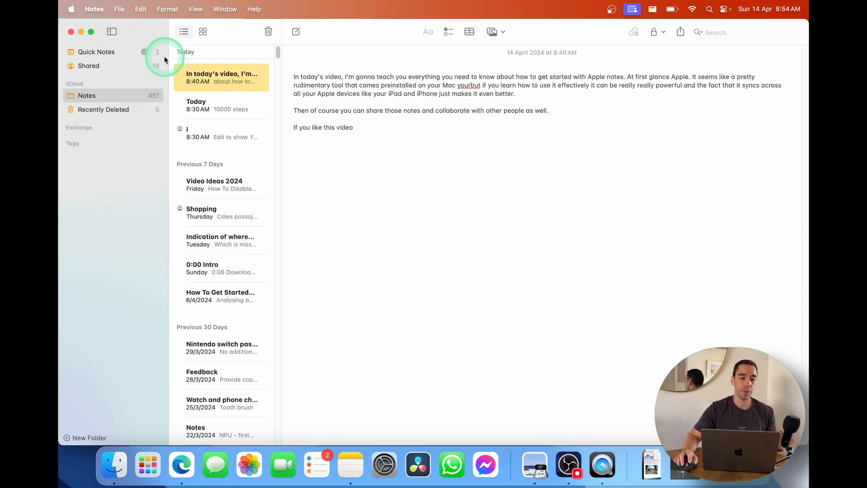
# Hide and show the folder sidebar again, and look through the iCloud notes list
pyautogui.click(112, 32)
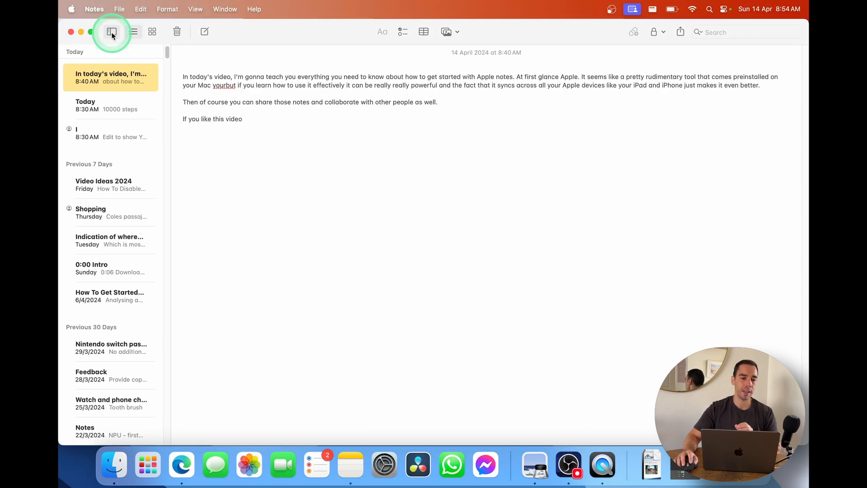
pyautogui.click(111, 33)
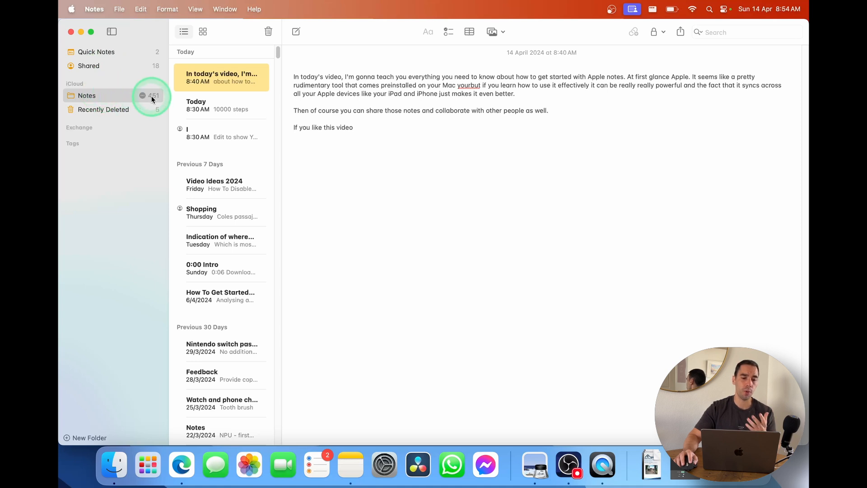
pyautogui.scroll(-3, 229, 187)
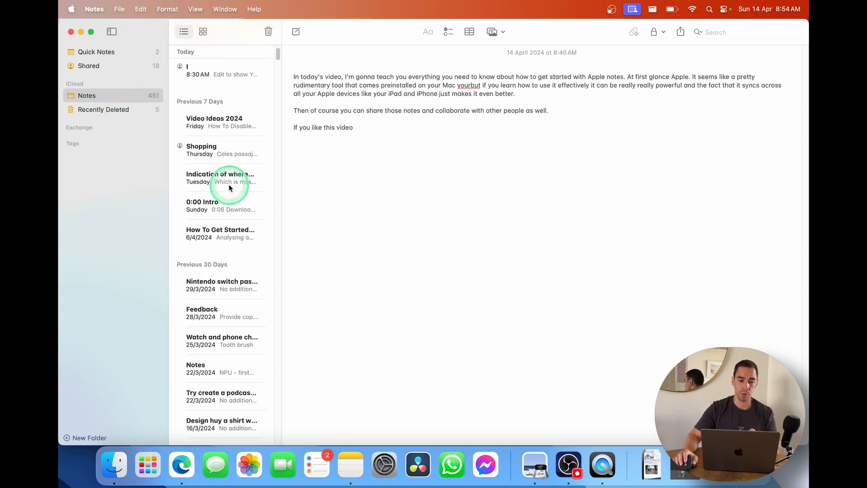
pyautogui.scroll(3, 229, 187)
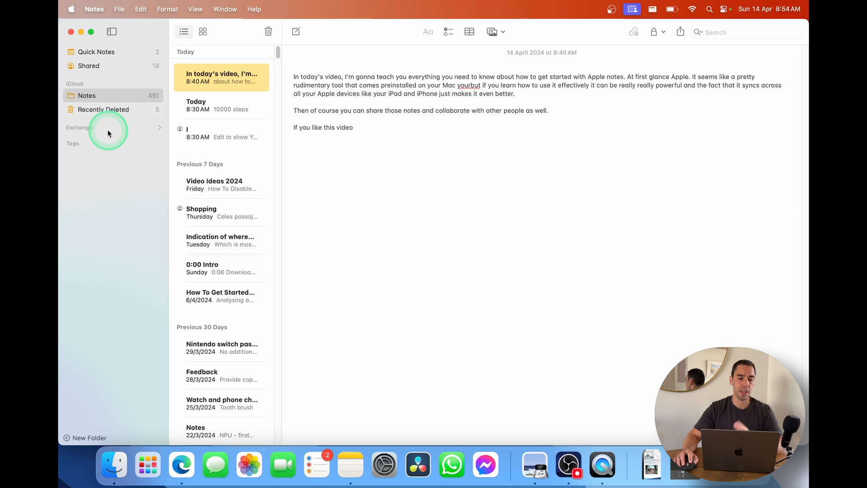
# Expand the tags and filter the notes by #microsoft, by excluding #microsoft, and by all tags
pyautogui.click(158, 144)
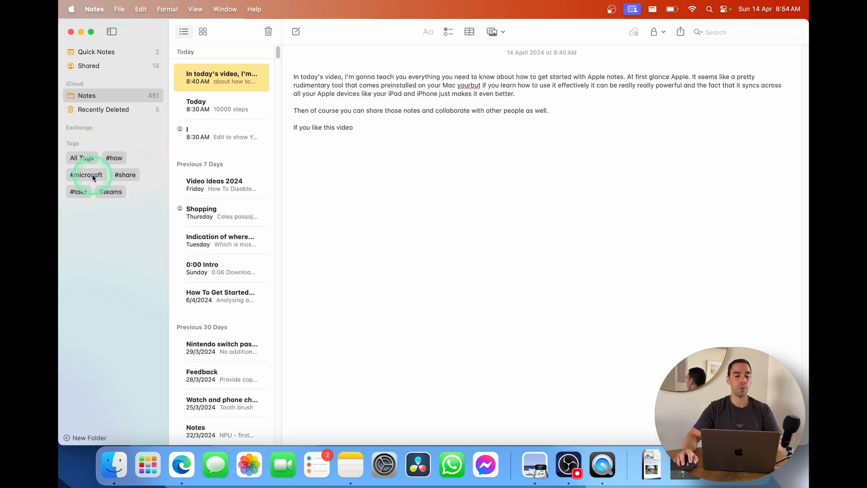
pyautogui.click(88, 175)
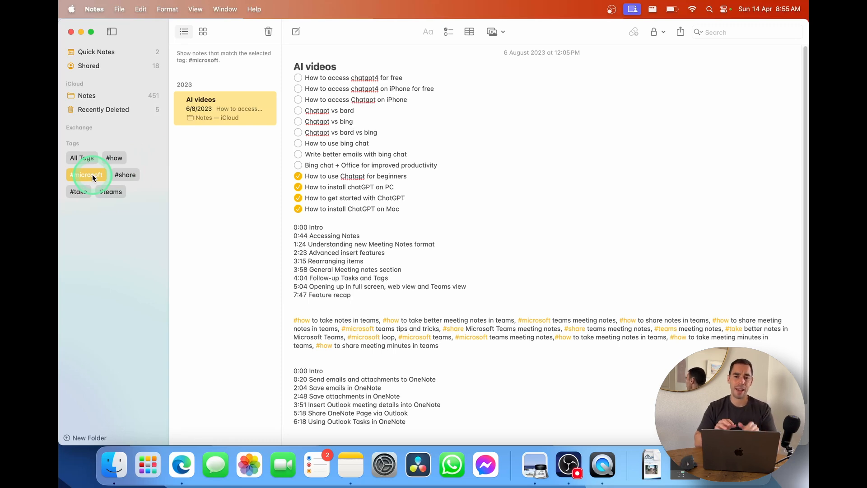
pyautogui.click(92, 174)
pyautogui.click(87, 163)
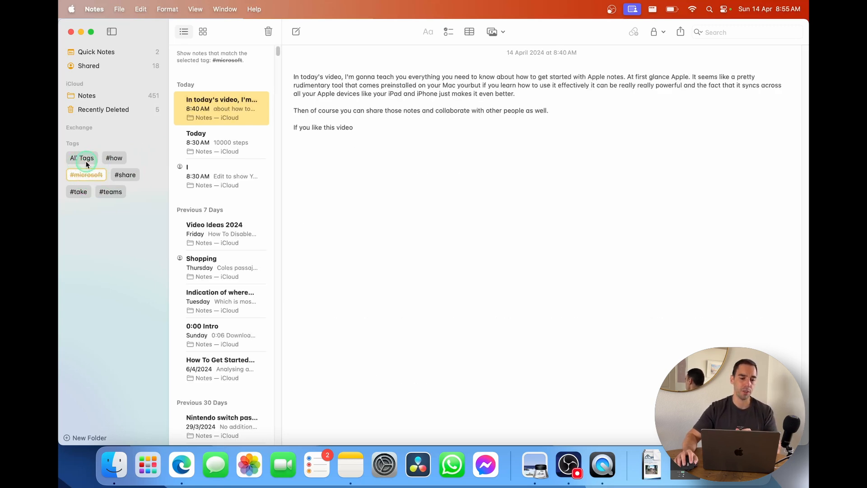
pyautogui.click(138, 147)
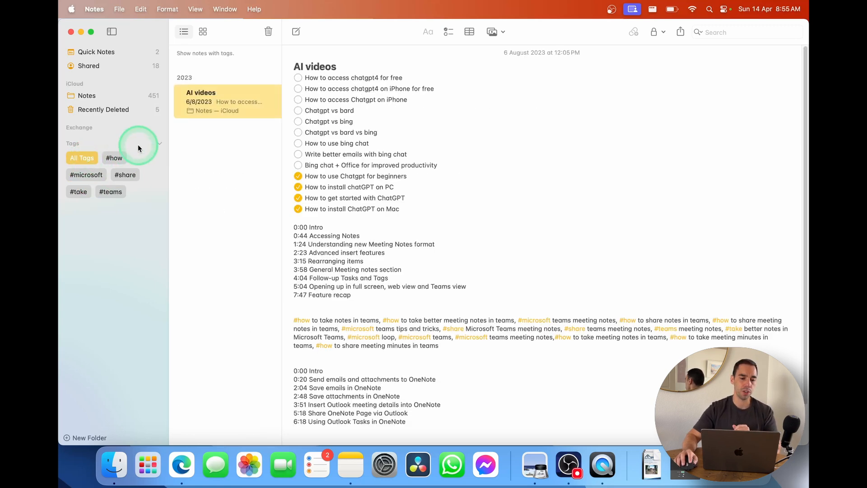
pyautogui.click(82, 158)
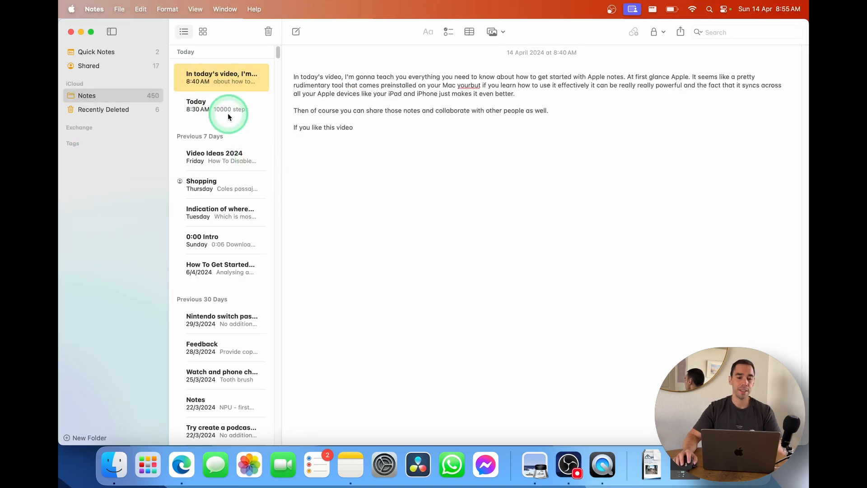
# Look through the notes list and view it as a gallery before returning to list view
pyautogui.scroll(-5, 215, 201)
pyautogui.scroll(5, 217, 184)
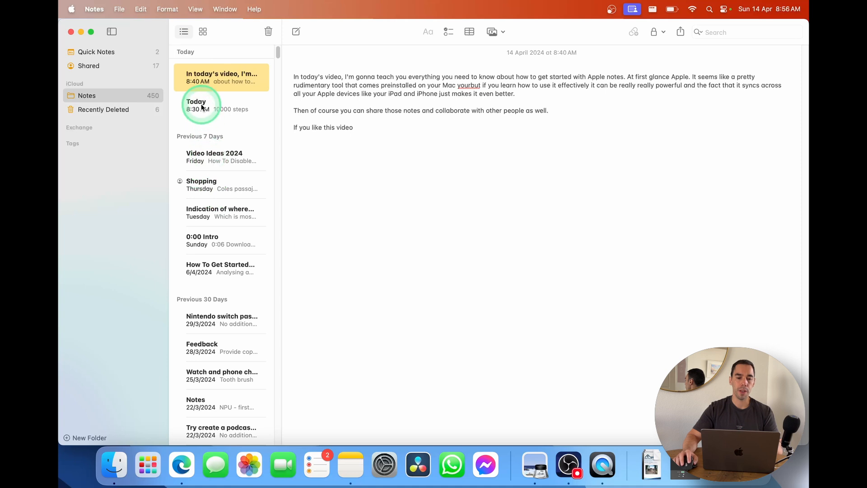
pyautogui.click(204, 34)
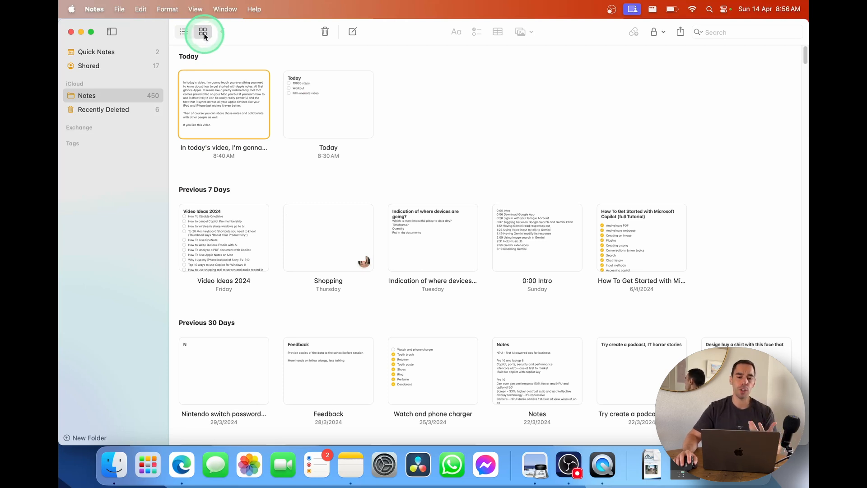
pyautogui.click(184, 32)
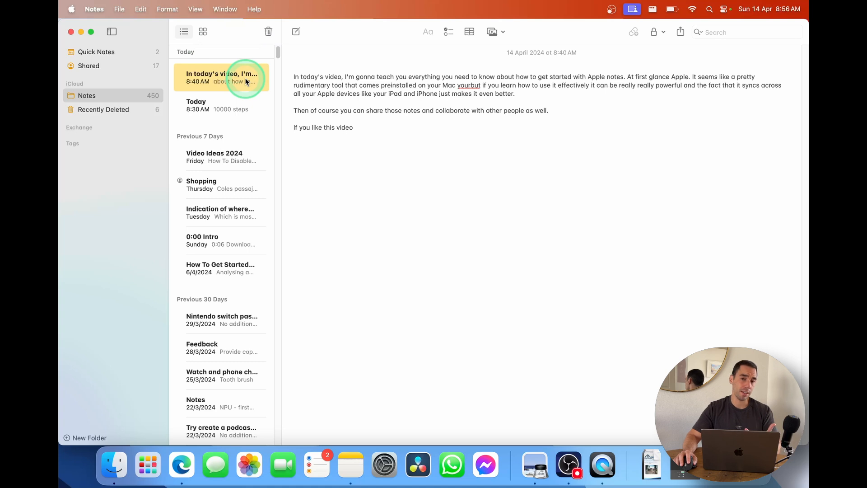
# Delete the note starting with "In today's video" and undo the deletion
pyautogui.click(268, 31)
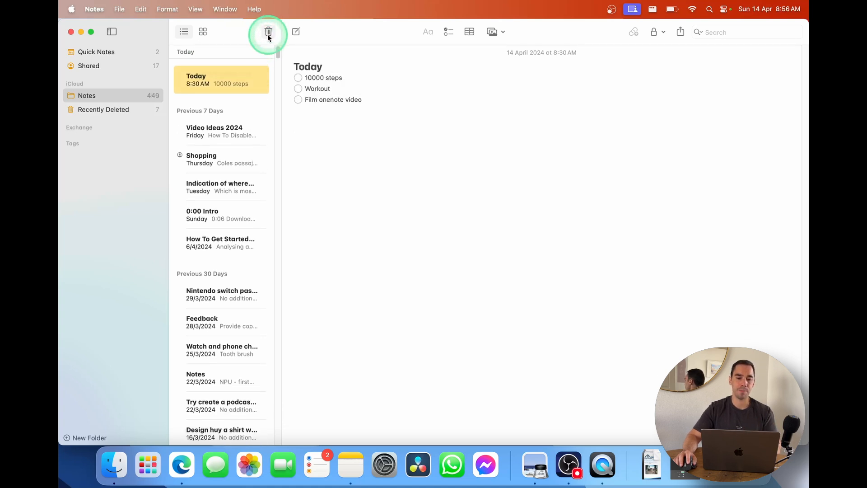
pyautogui.press('super+z')
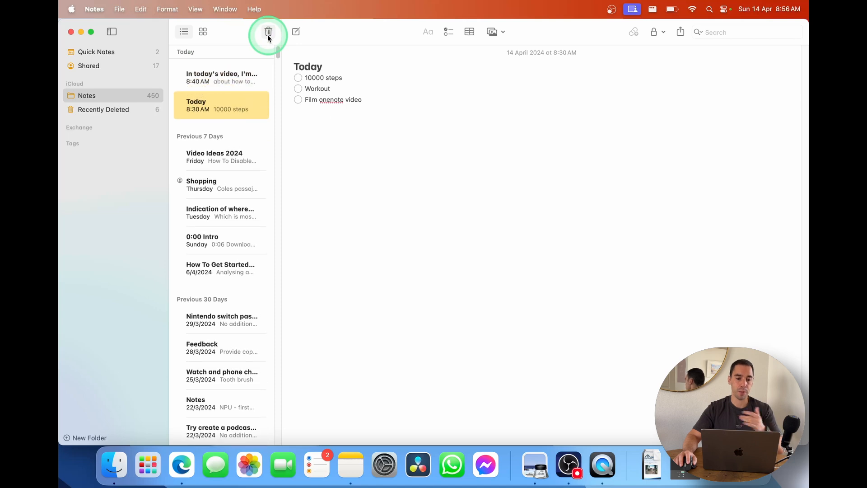
# Reselect the note starting with "In today's video" and review the actions available for it
pyautogui.click(233, 82)
pyautogui.rightClick(234, 82)
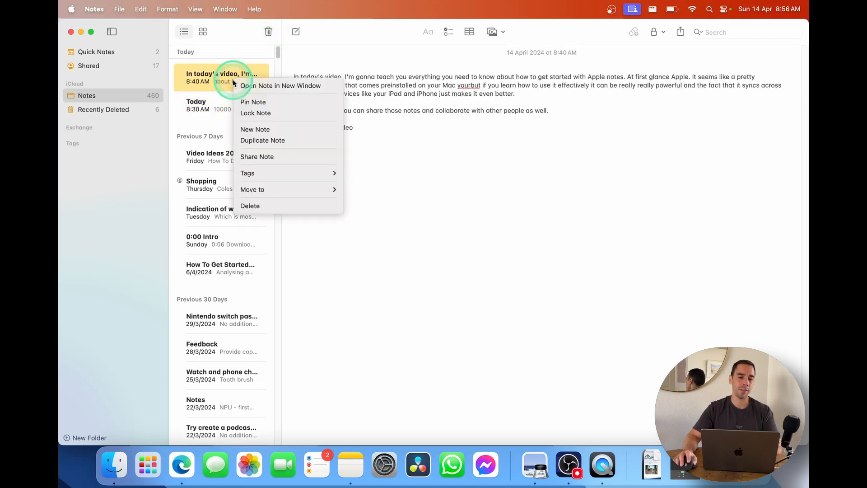
pyautogui.click(483, 180)
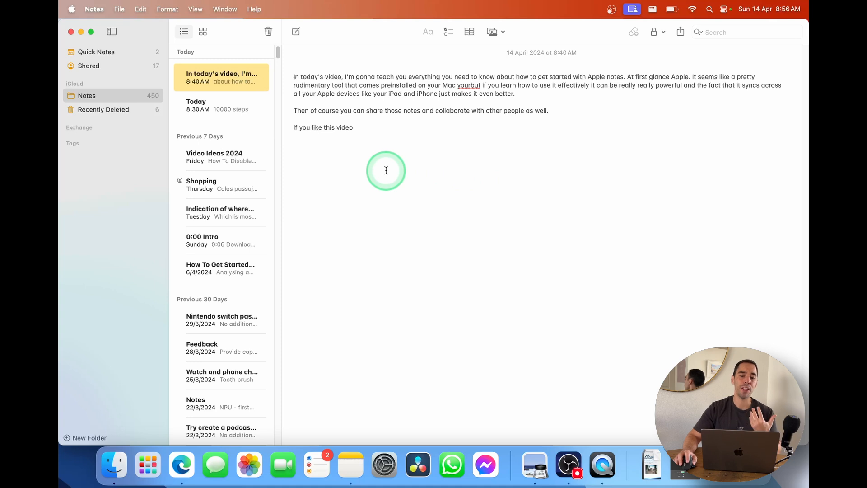
# Create a new note titled "How To Use Apple Notes" and select the title text
pyautogui.click(297, 33)
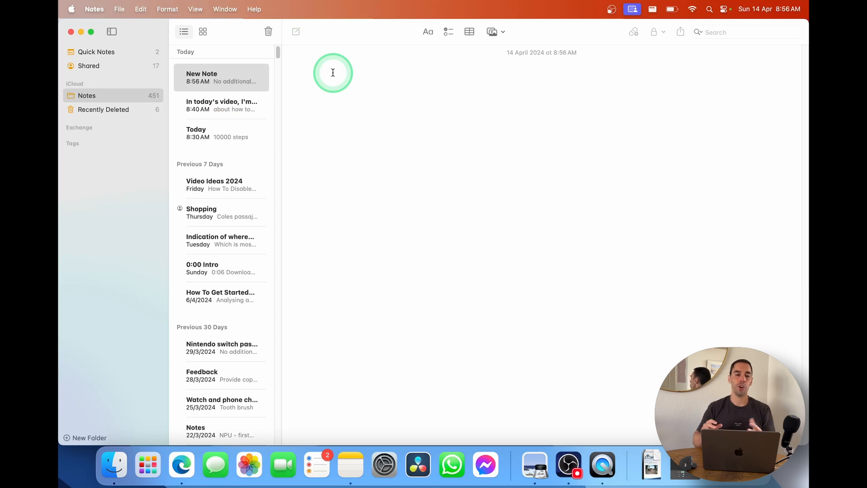
pyautogui.click(197, 86)
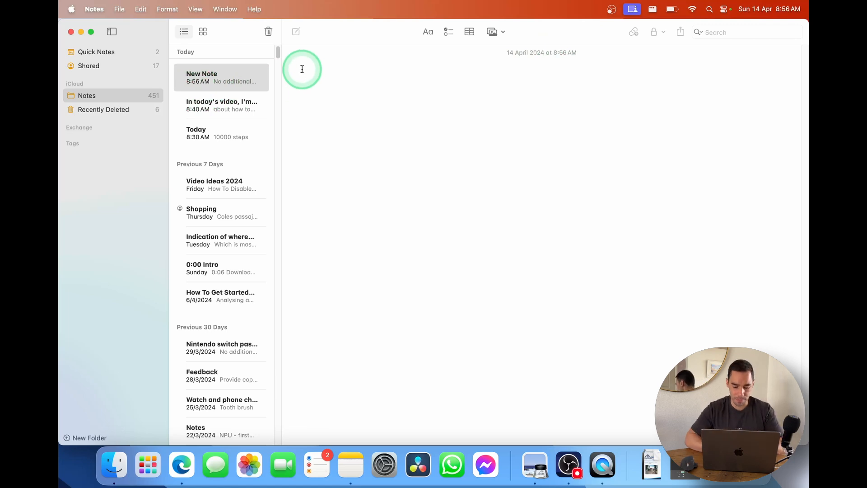
pyautogui.write('How To')
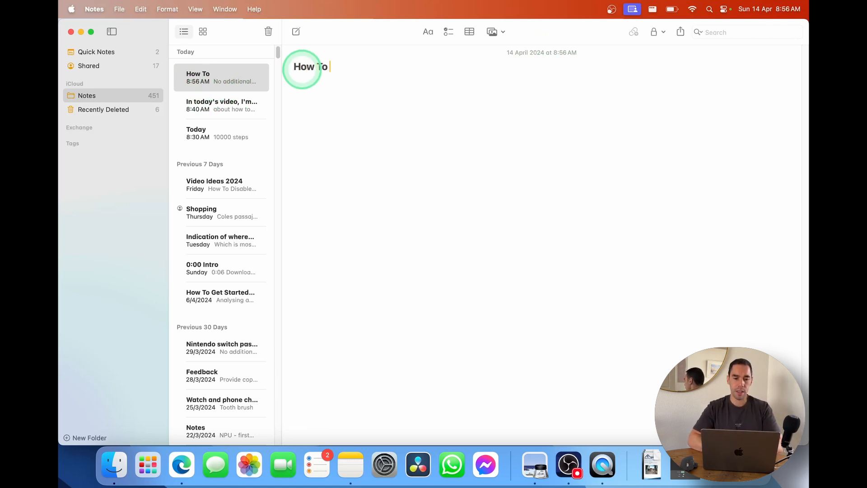
pyautogui.write(' Use Apple Notes')
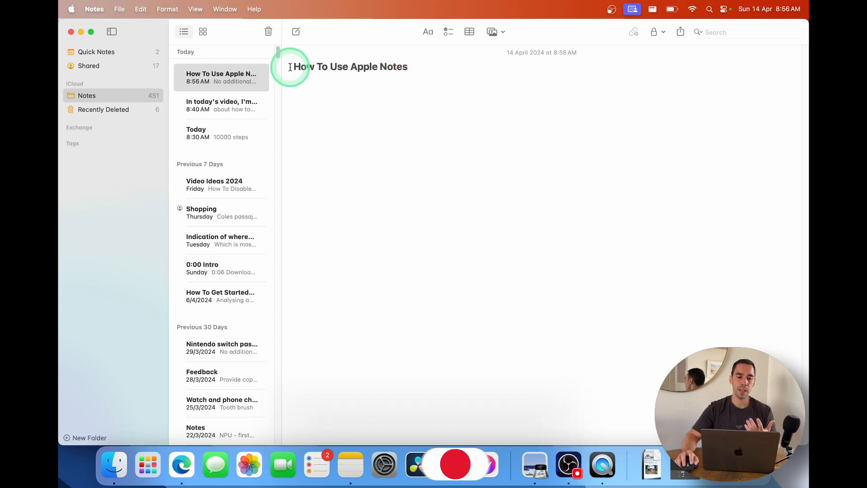
pyautogui.moveTo(292, 66); pyautogui.dragTo(408, 65)
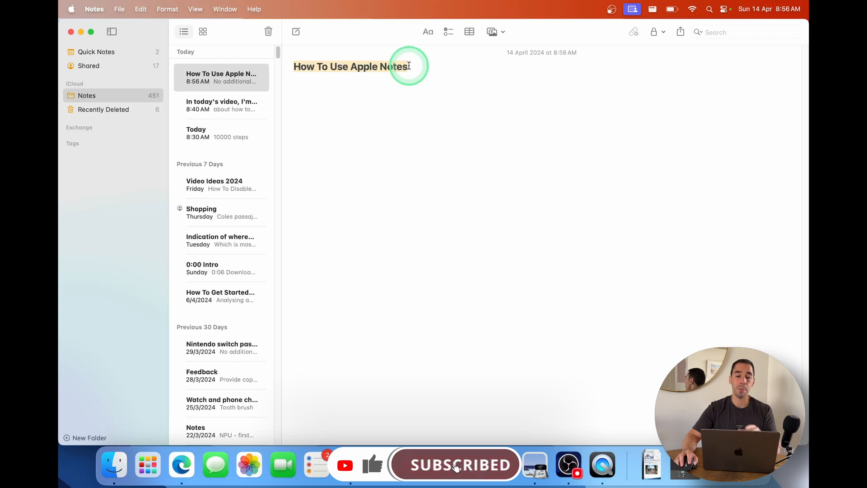
# Try the Heading, Subheading and Monostyled styles on the "How To Use Apple Notes" line, and reapply the Title style
pyautogui.click(429, 34)
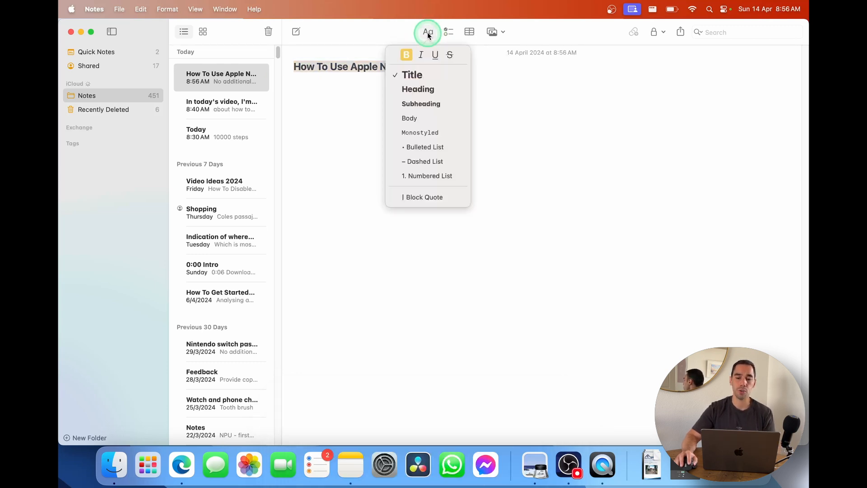
pyautogui.click(434, 88)
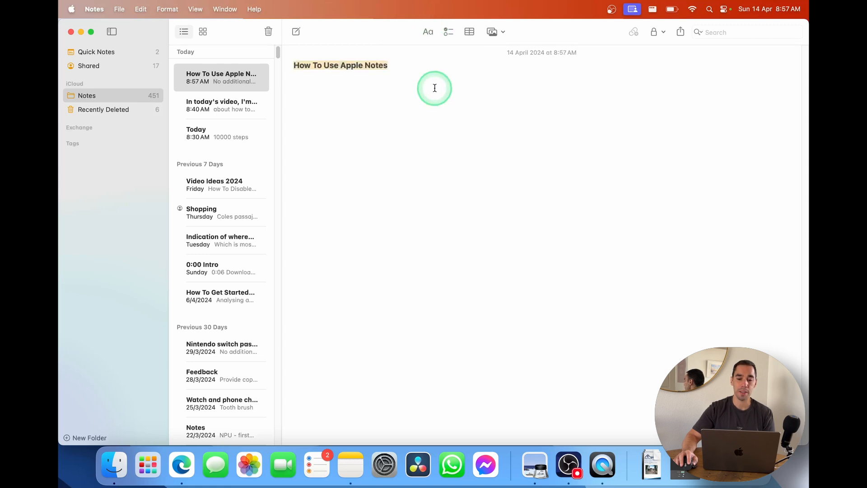
pyautogui.click(427, 31)
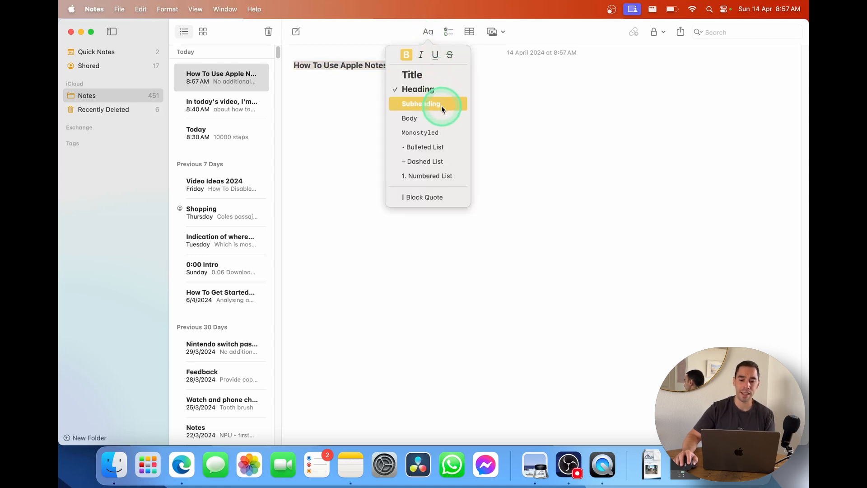
pyautogui.click(441, 106)
pyautogui.click(428, 31)
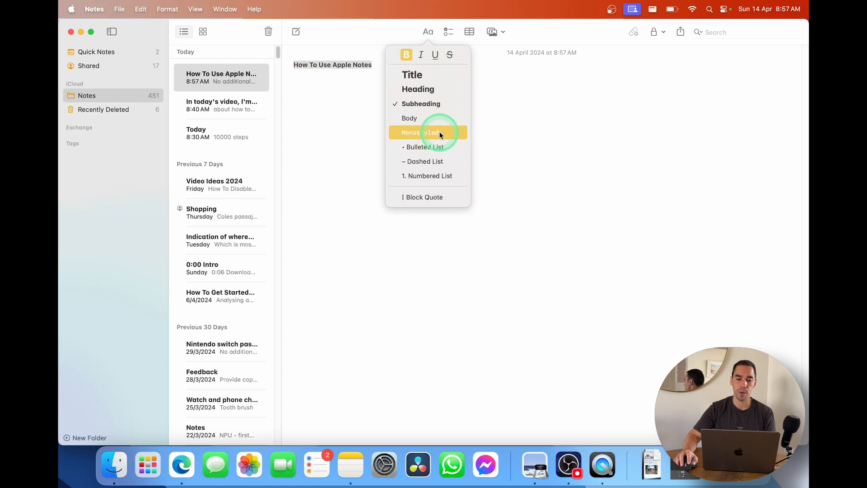
pyautogui.click(440, 132)
pyautogui.click(428, 32)
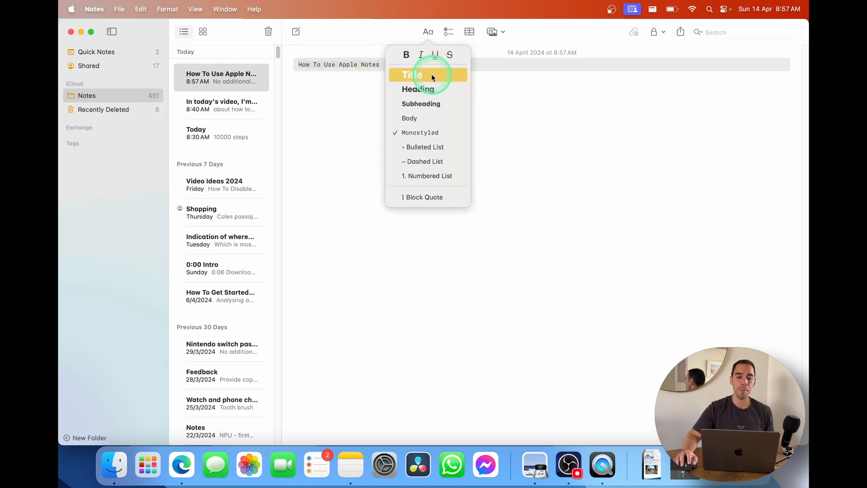
pyautogui.click(432, 74)
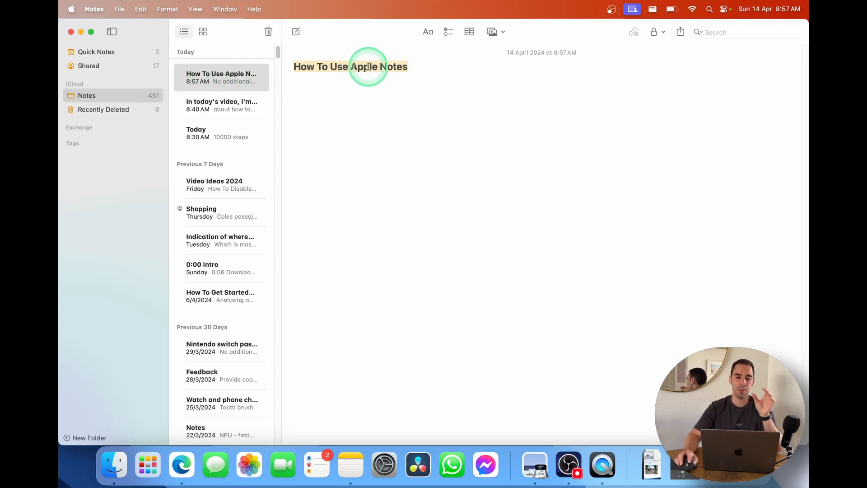
# Add the body line "Taking notes right away!" below the title
pyautogui.click(425, 63)
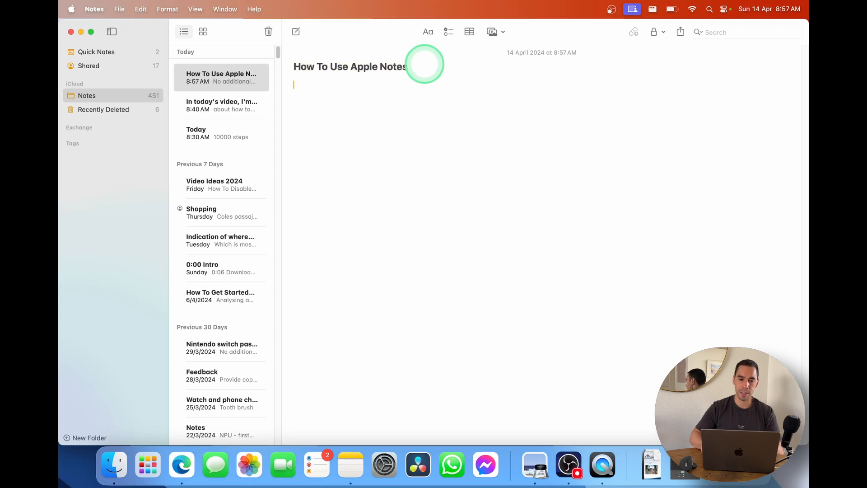
pyautogui.write('Taking')
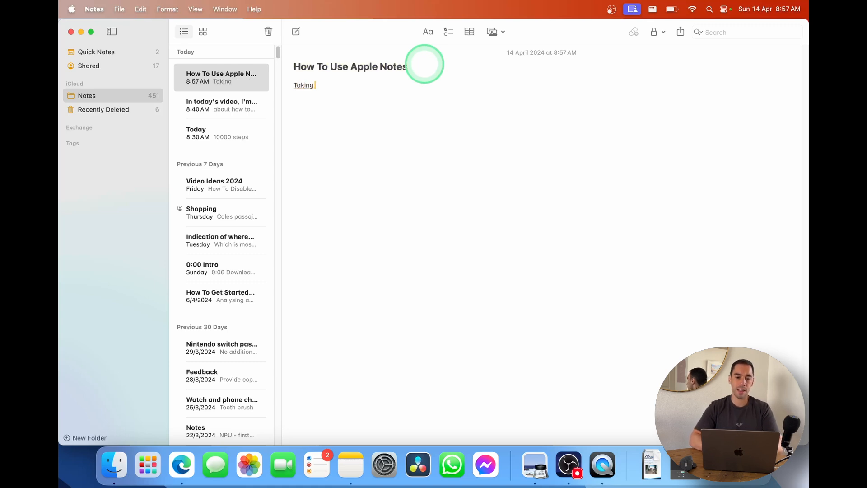
pyautogui.write(' notes right away!')
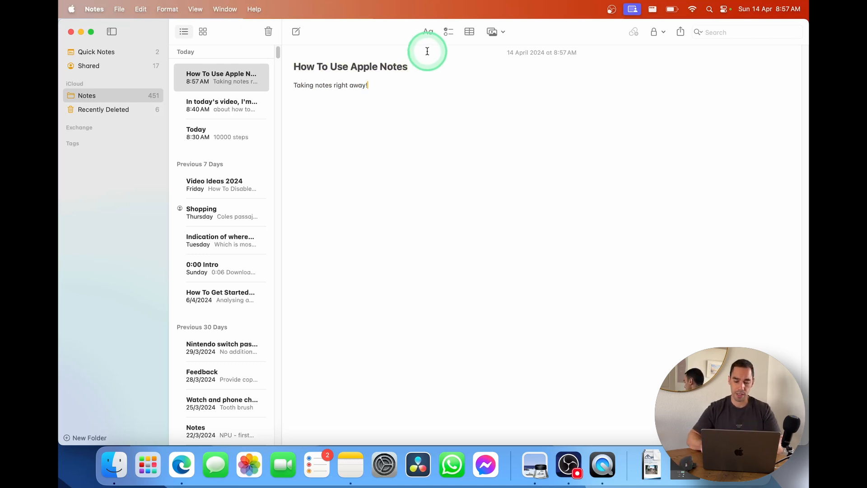
# Underline the "Taking notes right away!" line and undo the underline
pyautogui.press('super+shift+Left')
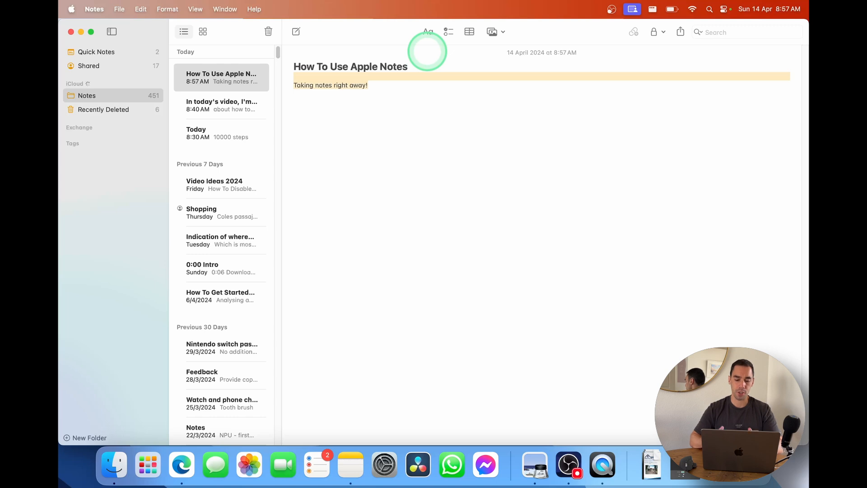
pyautogui.press('super+u')
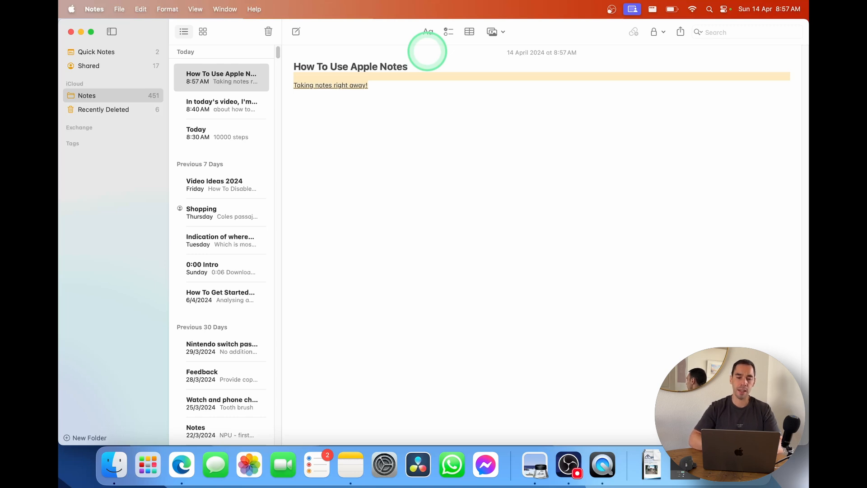
pyautogui.press('super+z')
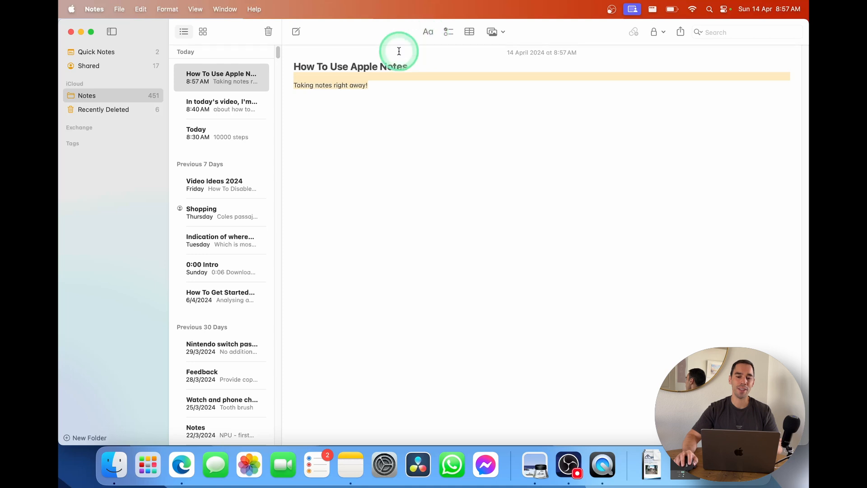
# Format the "Taking notes right away!" line as italic and strikethrough, and start a new line below it
pyautogui.moveTo(379, 82); pyautogui.dragTo(284, 87)
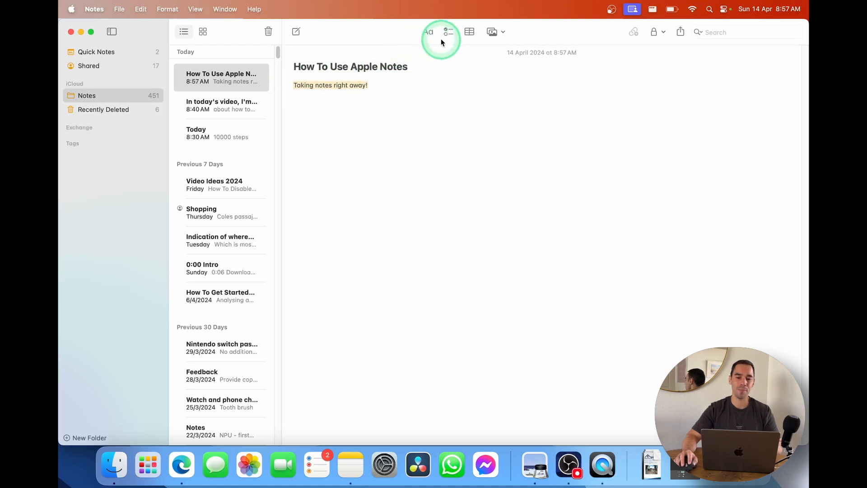
pyautogui.click(429, 32)
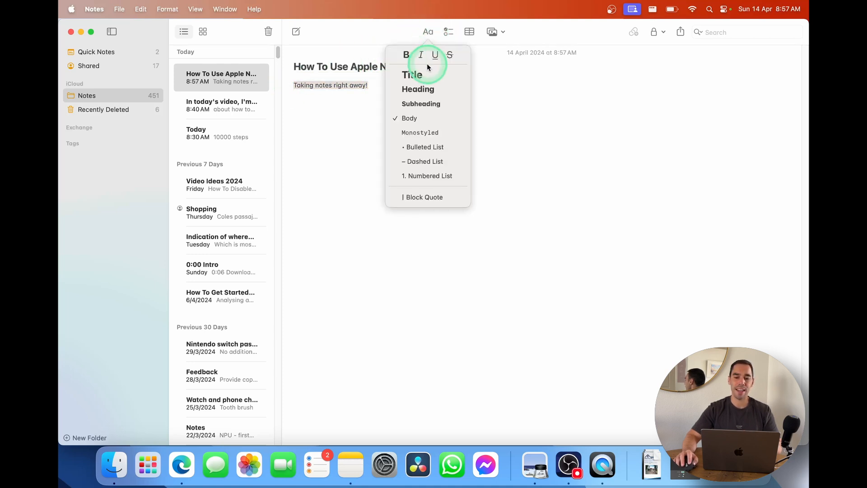
pyautogui.click(422, 55)
pyautogui.click(429, 31)
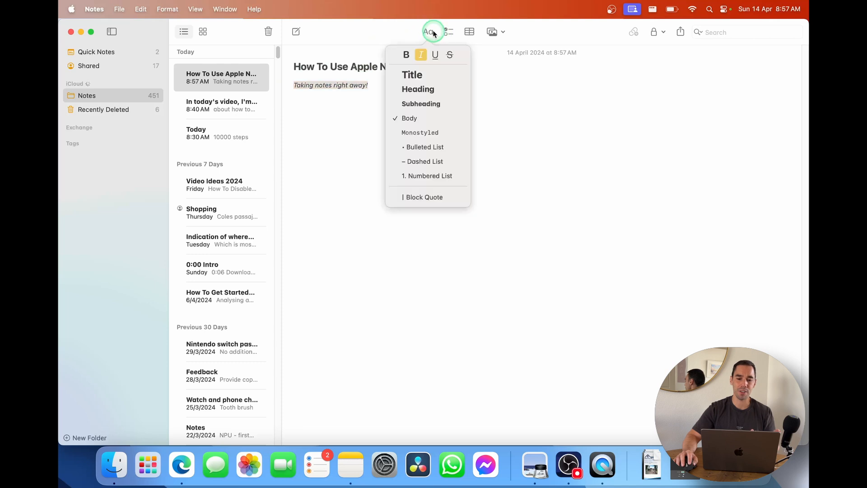
pyautogui.click(454, 55)
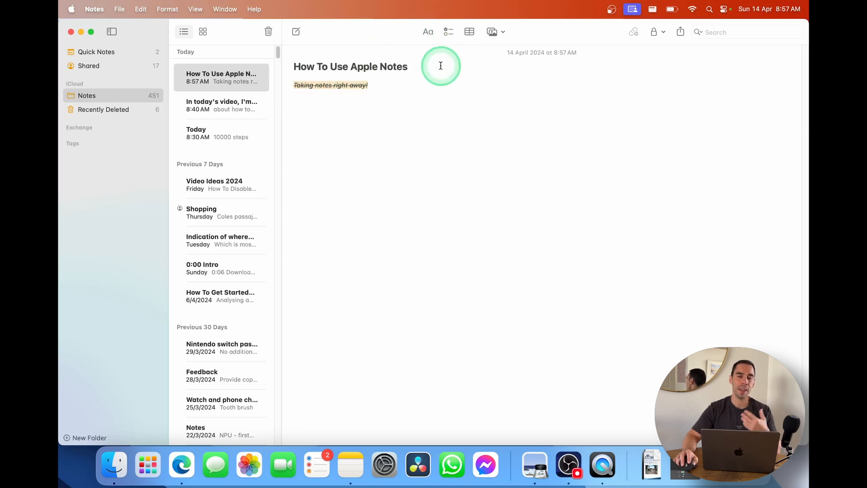
pyautogui.click(430, 35)
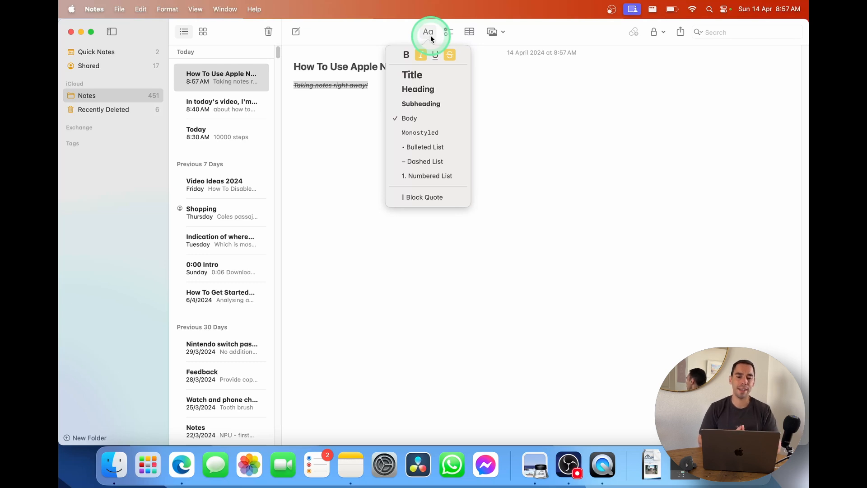
pyautogui.click(381, 87)
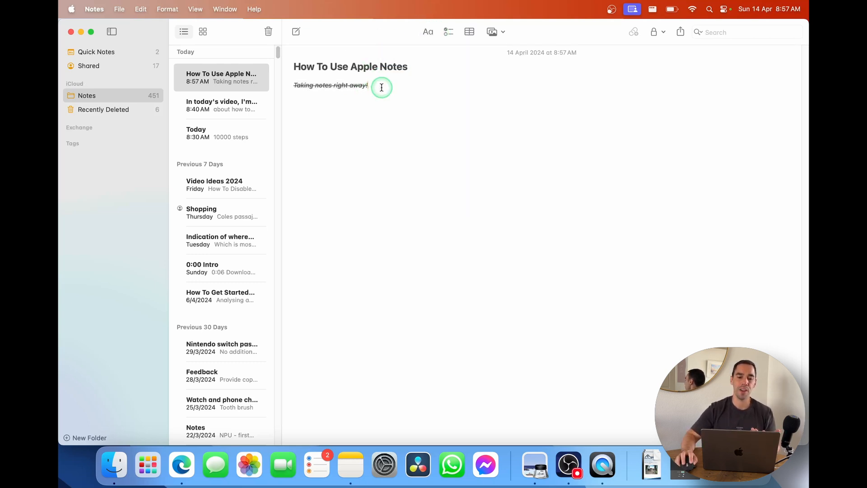
pyautogui.press('Return')
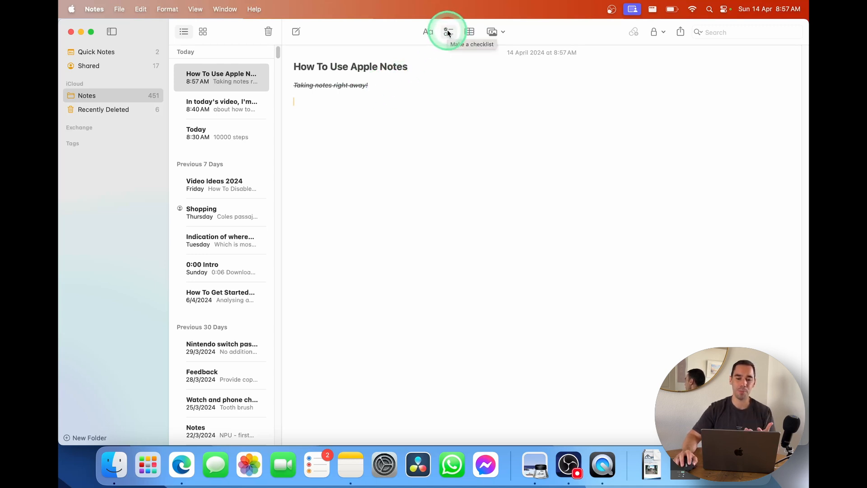
# Check off "Film onenote video" in the Today note's checklist and return to the "How To Use Apple Notes" note
pyautogui.click(201, 133)
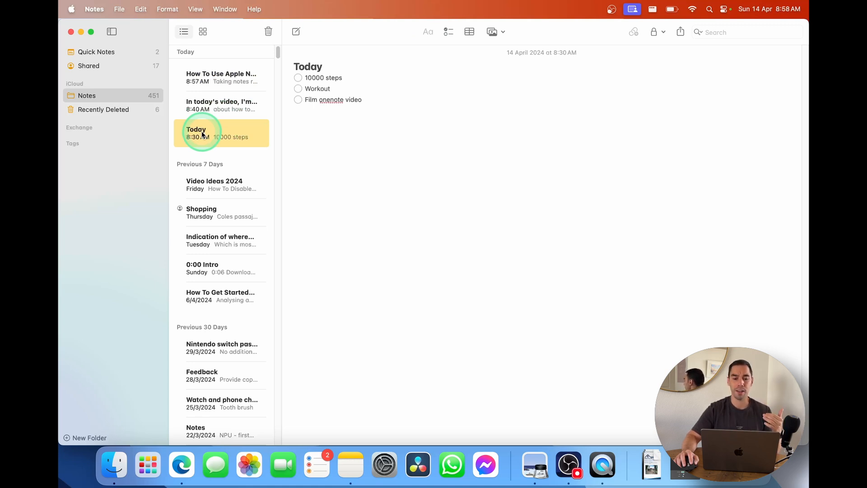
pyautogui.click(298, 100)
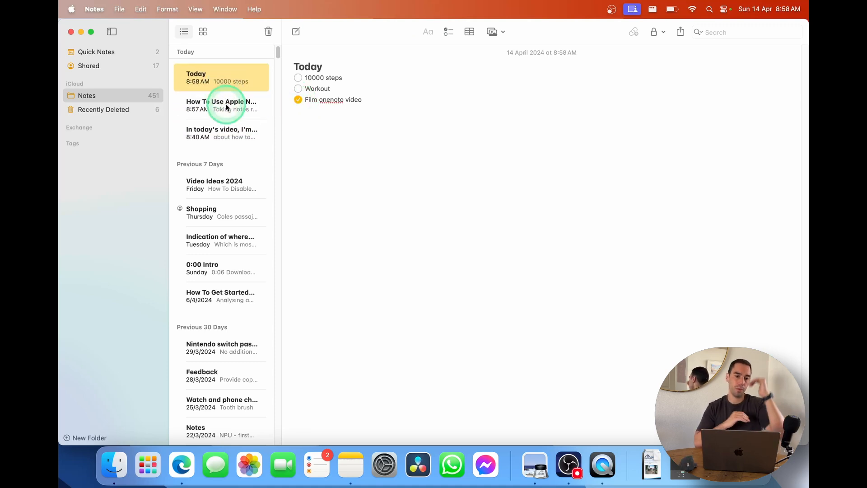
pyautogui.click(227, 107)
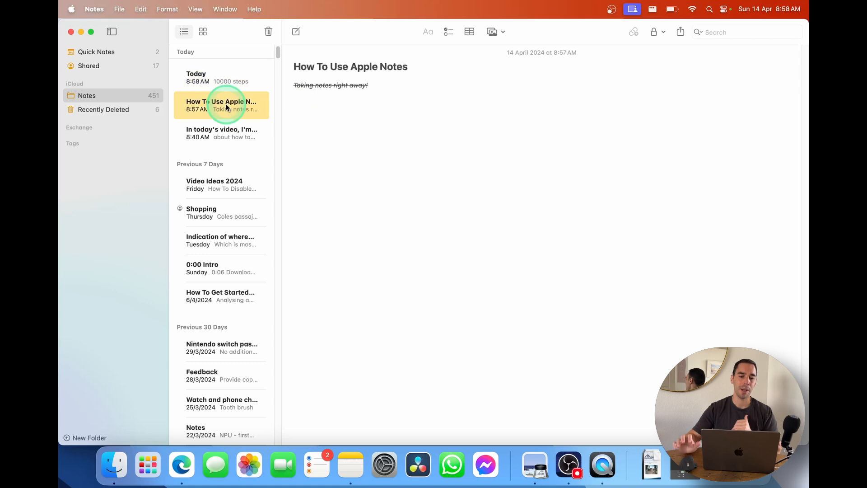
# Start a checklist below the "Taking notes right away!" line with the item "Getting started"
pyautogui.click(397, 86)
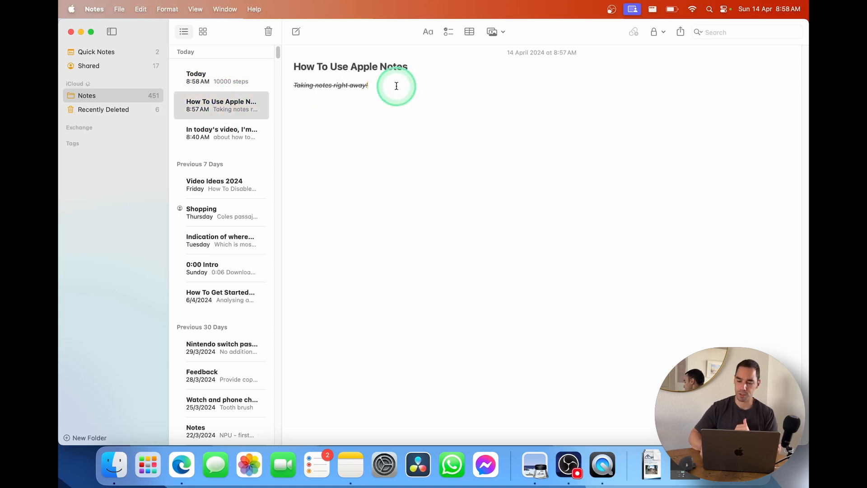
pyautogui.press('Return')
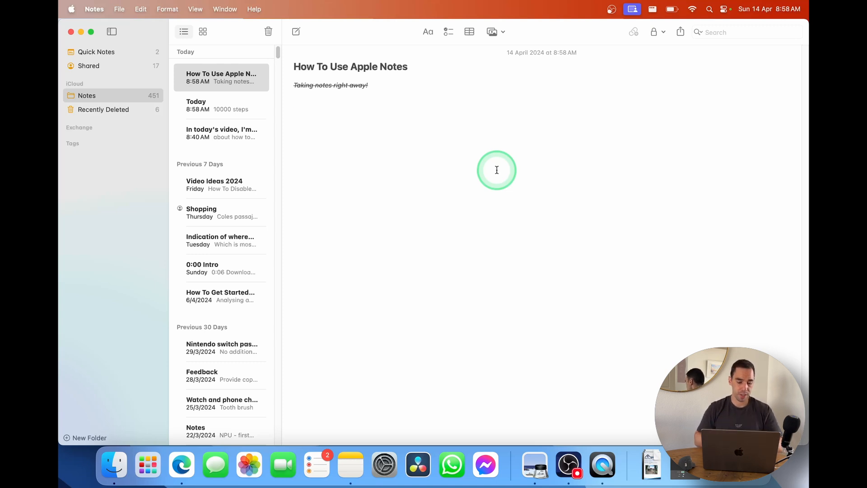
pyautogui.press('shift+super+l')
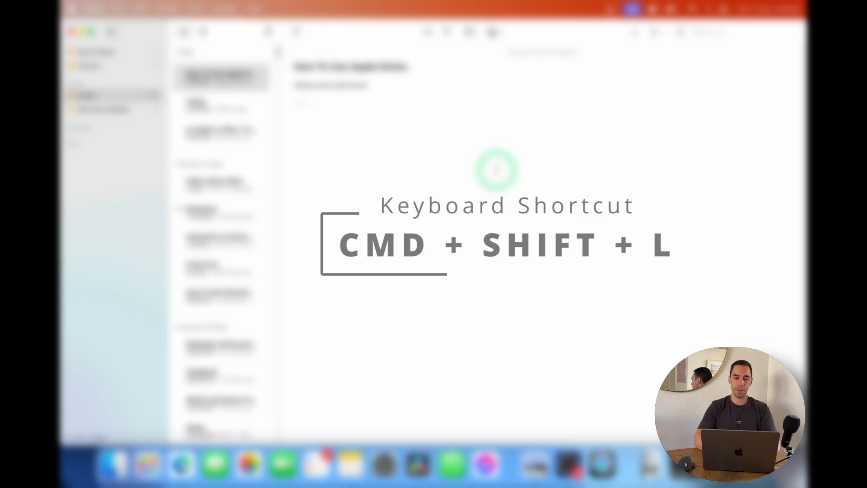
pyautogui.write('Getting star')
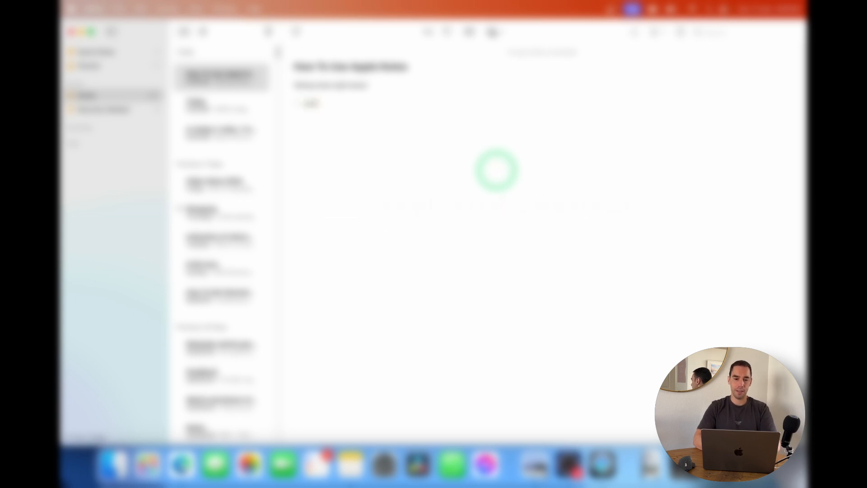
pyautogui.write('ted')
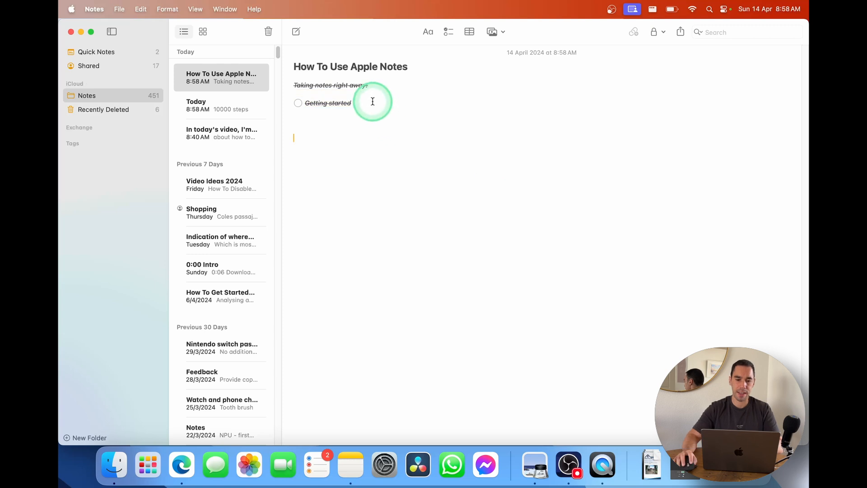
# Remove the italic and strikethrough formatting from the "Getting started" checklist item
pyautogui.moveTo(373, 102); pyautogui.dragTo(305, 102)
pyautogui.click(432, 32)
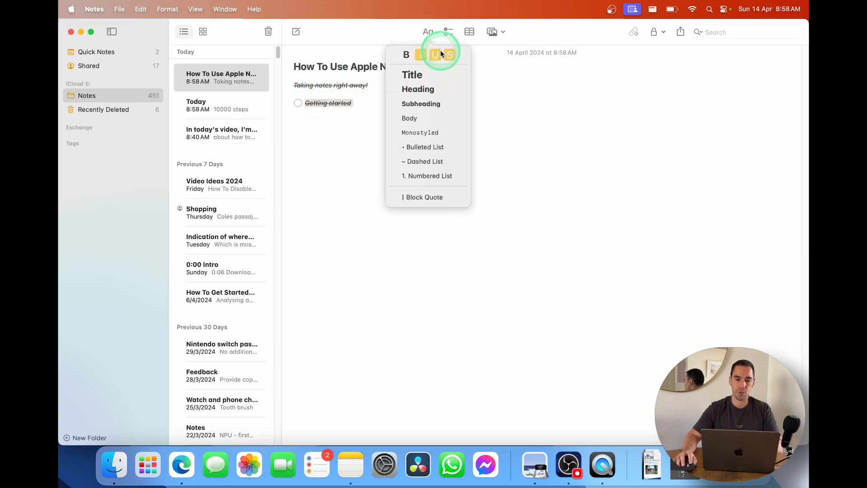
pyautogui.click(423, 54)
pyautogui.click(429, 30)
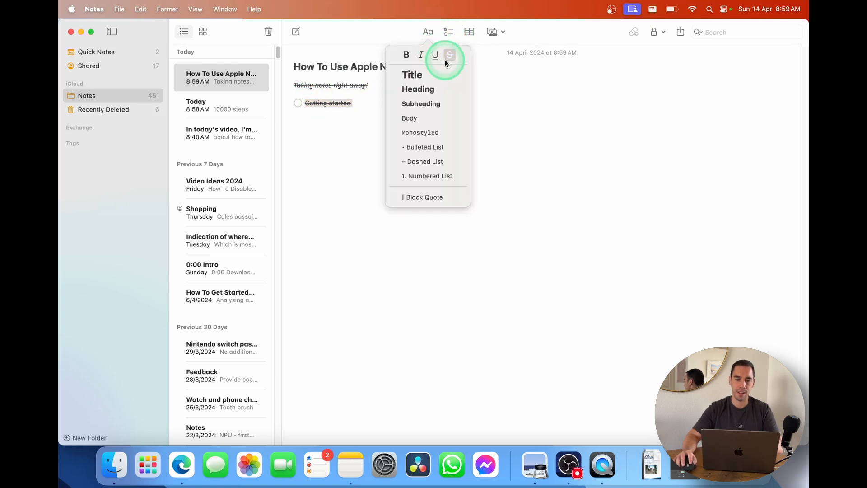
pyautogui.click(446, 55)
# Extend the first checklist item to "Getting started with notes" and add the items "Another test" and "One more"
pyautogui.click(372, 105)
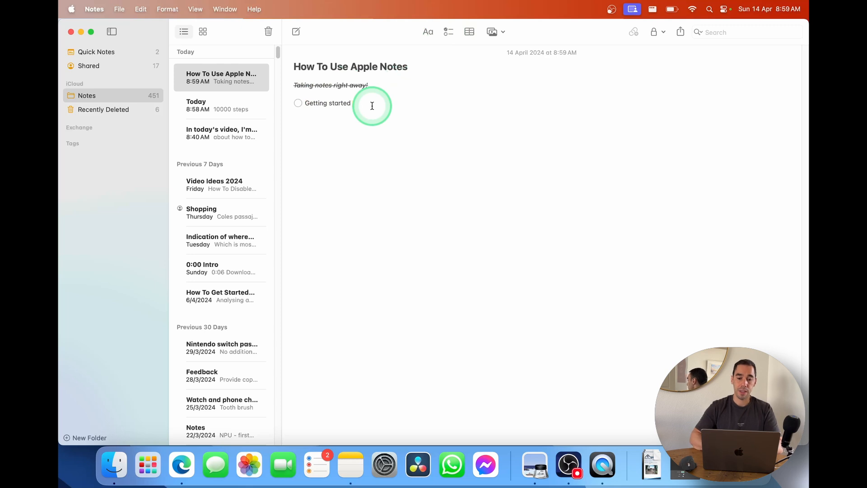
pyautogui.write('with notes ')
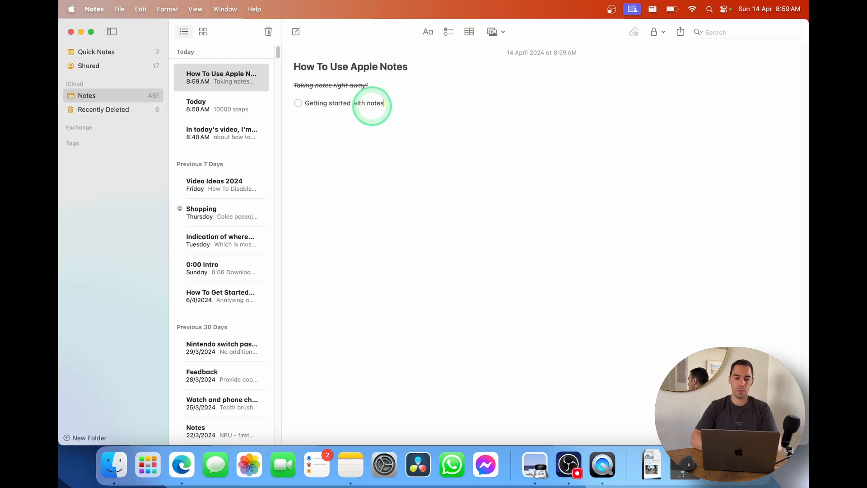
pyautogui.write('Another test')
pyautogui.press('Return')
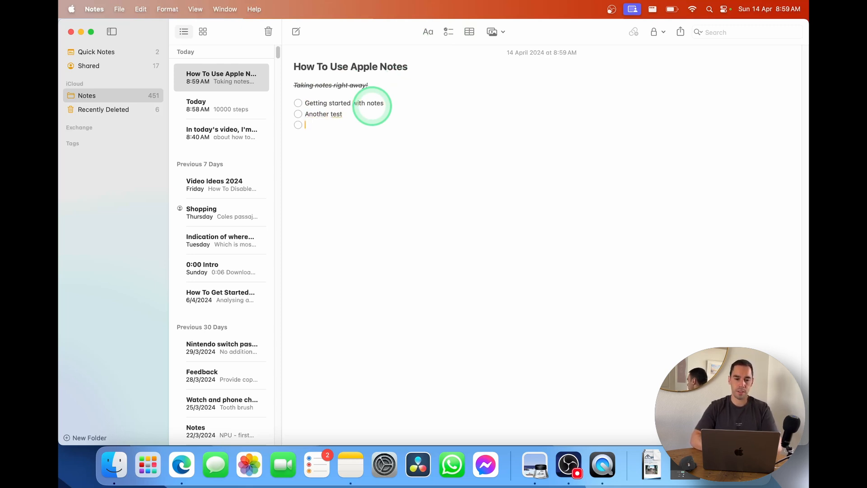
pyautogui.write('One more')
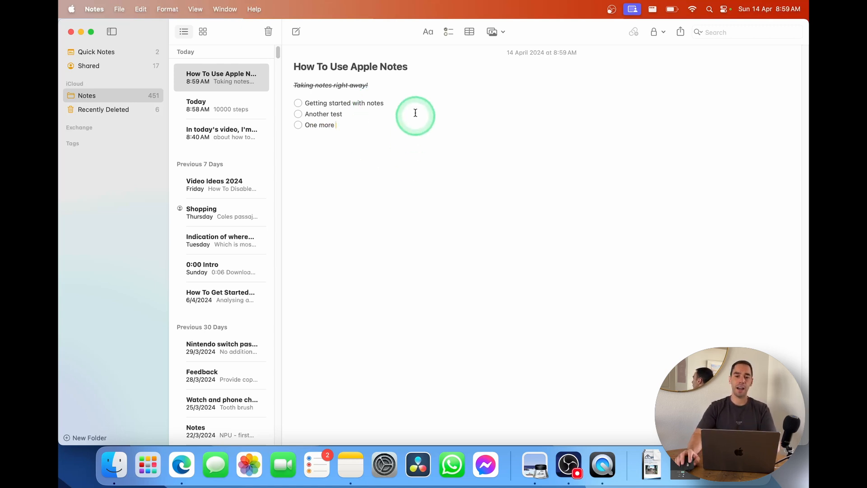
# Turn the checklist format off and back on for the "One more" line
pyautogui.click(447, 30)
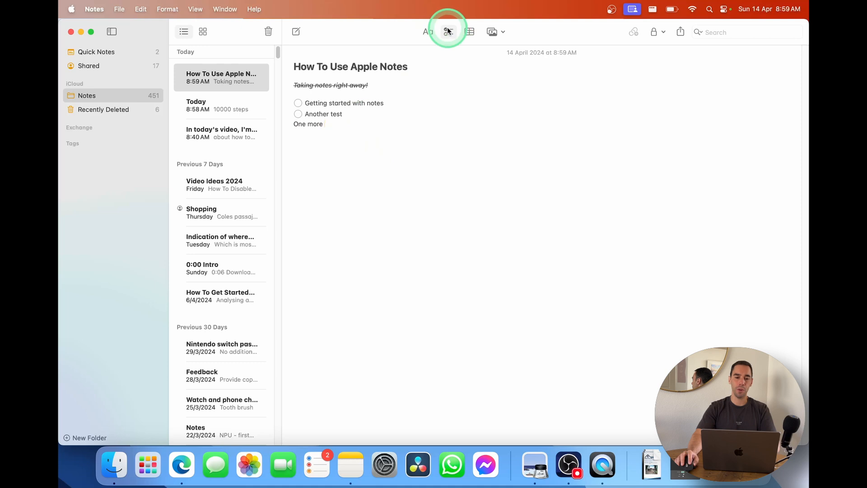
pyautogui.click(448, 30)
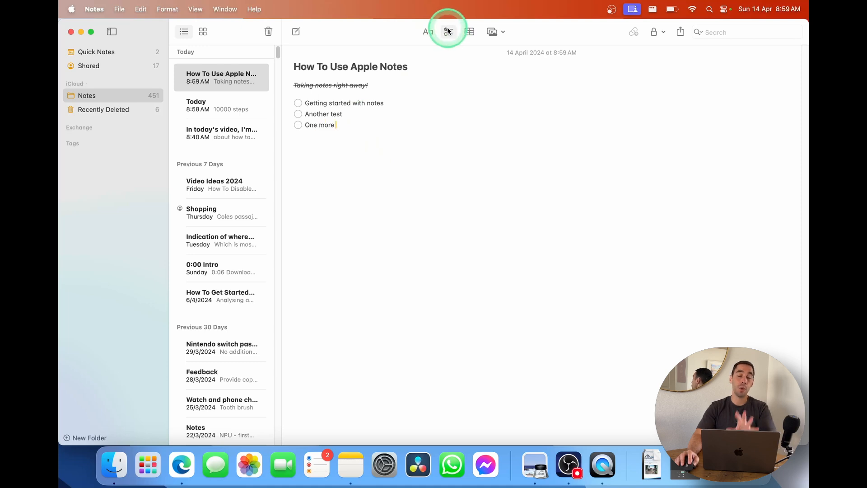
# Tick off the "Getting started with notes" checklist item and end the checklist with blank lines below it
pyautogui.click(298, 103)
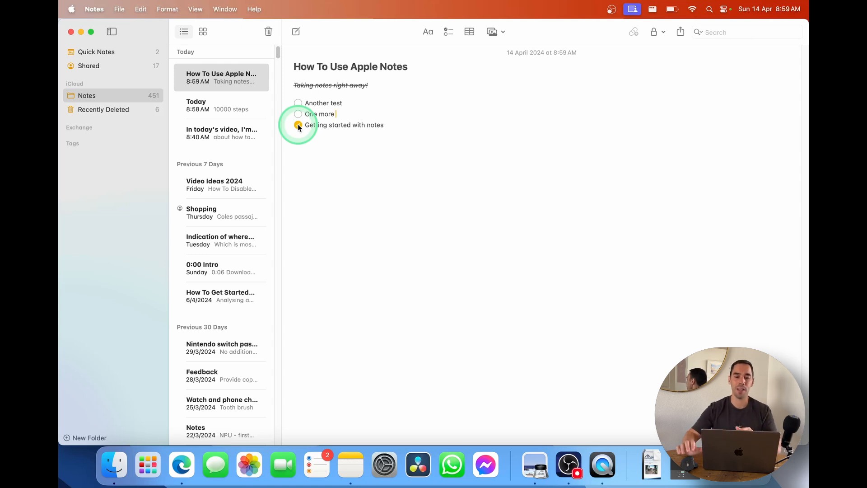
pyautogui.click(396, 125)
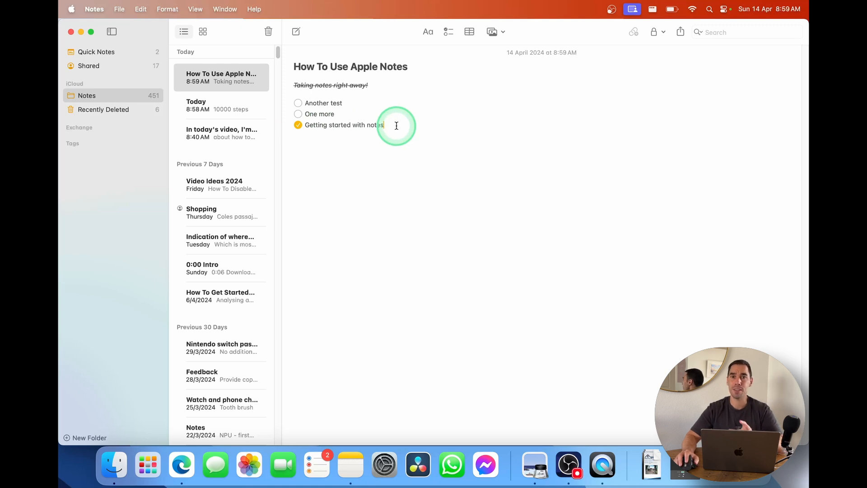
pyautogui.press('Return')
pyautogui.press('Return')
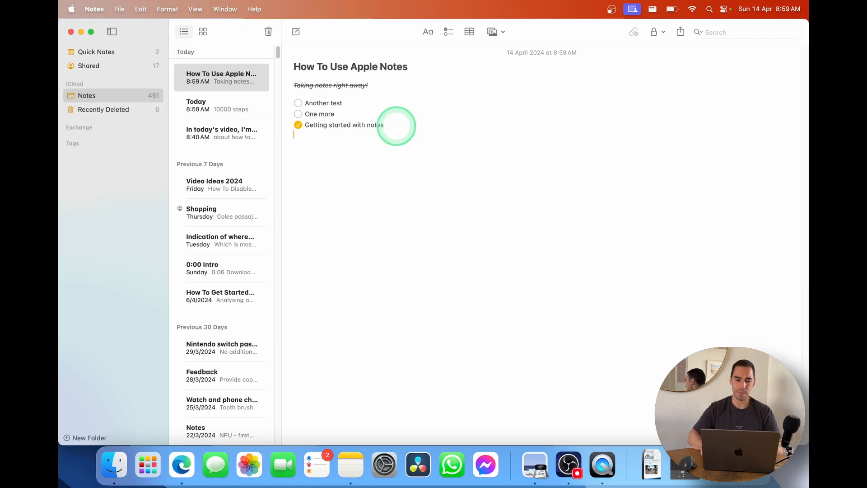
pyautogui.press('Return')
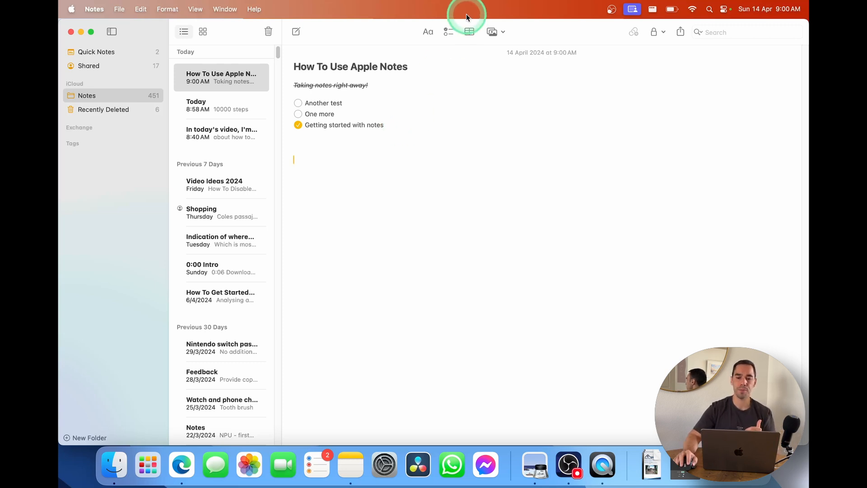
# Insert a table below the checklist and enter "Contents" and "Actions" in its first row
pyautogui.click(470, 32)
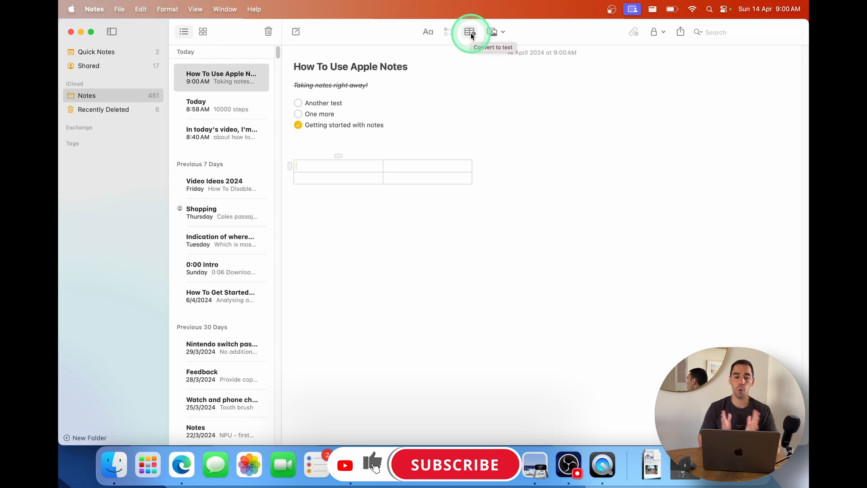
pyautogui.click(432, 113)
pyautogui.click(358, 166)
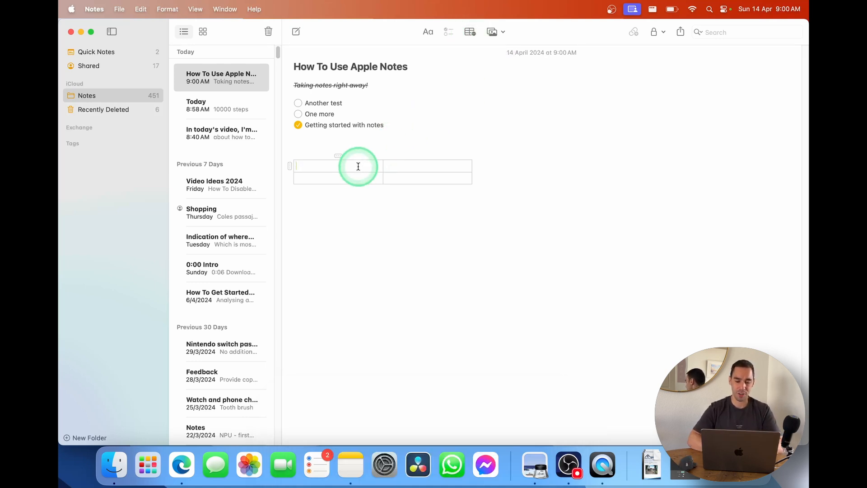
pyautogui.write('Contents')
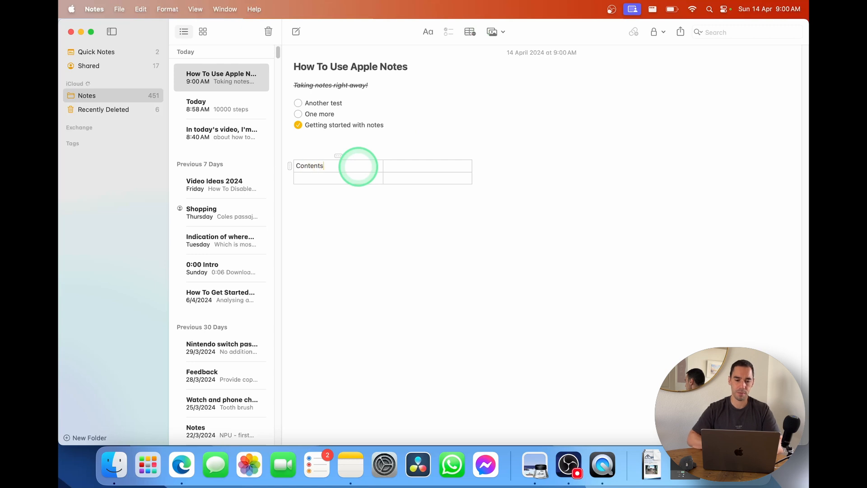
pyautogui.press('Tab')
pyautogui.write('A')
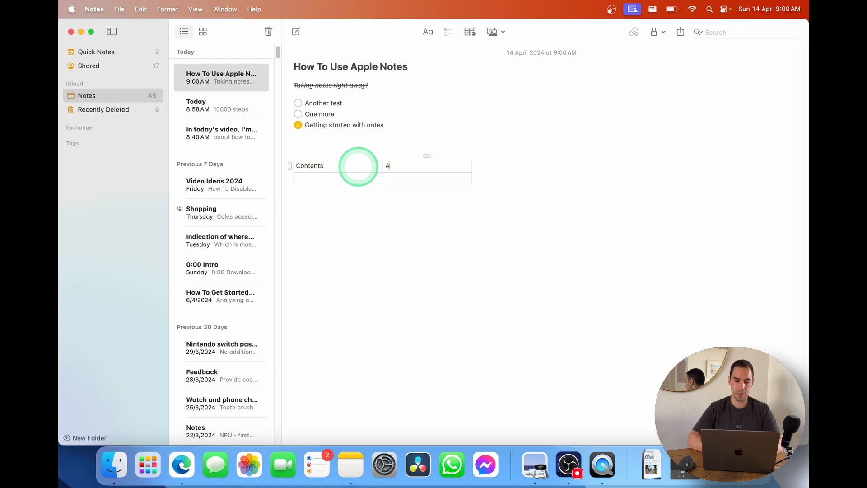
pyautogui.write('ctions')
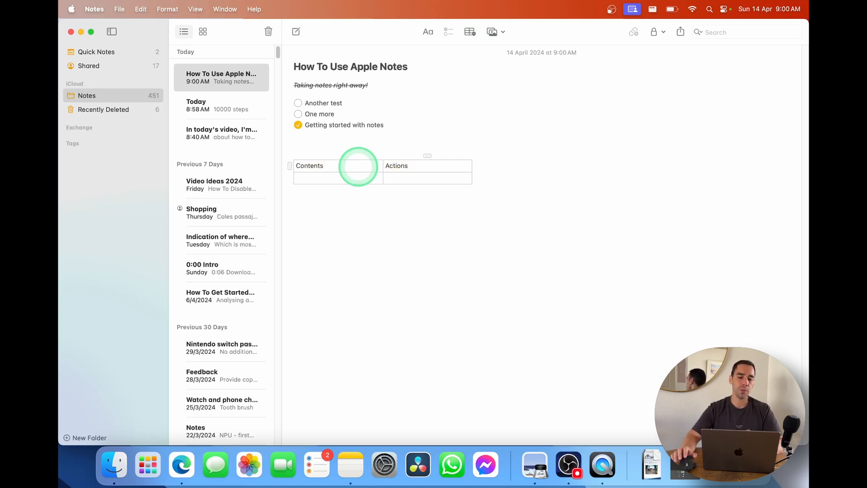
# Add an empty column before and another one after the "Actions" column
pyautogui.click(429, 155)
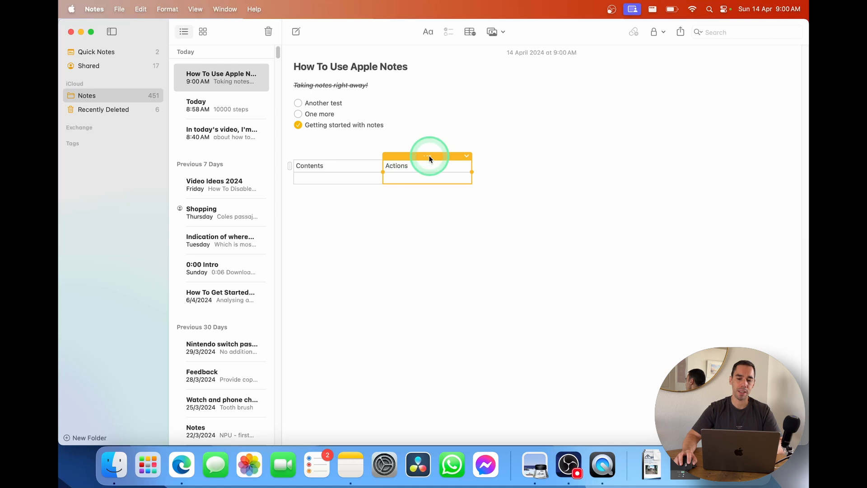
pyautogui.click(467, 157)
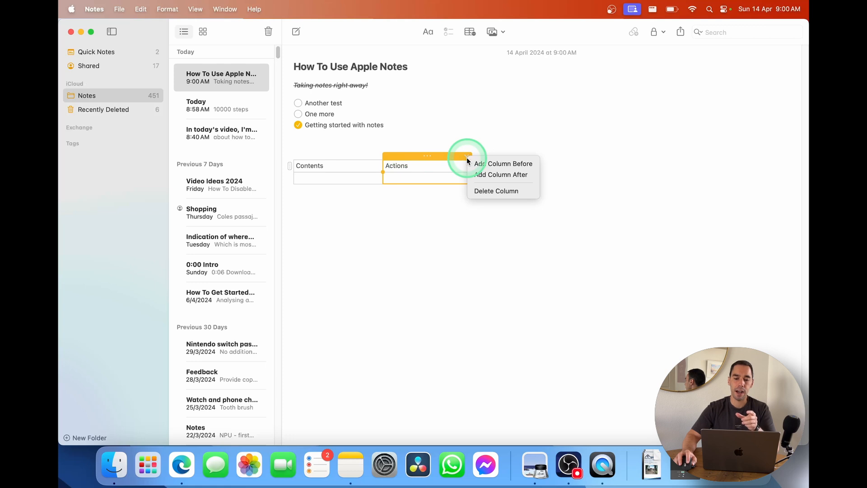
pyautogui.click(499, 164)
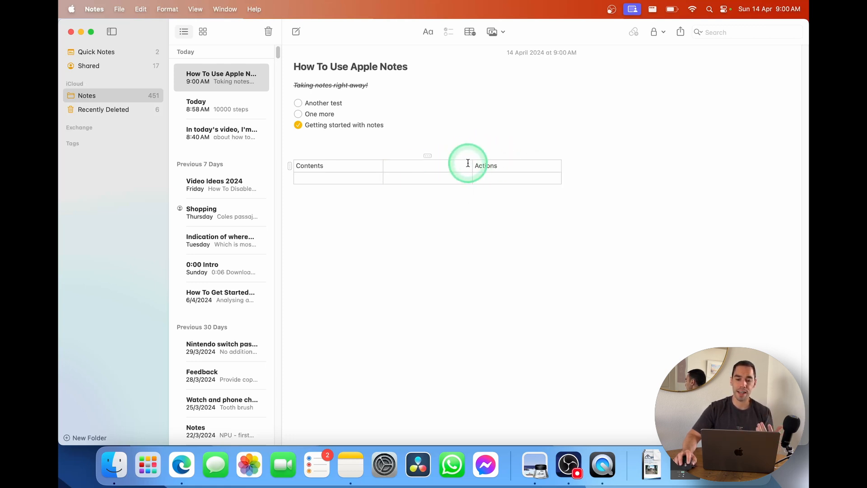
pyautogui.click(516, 155)
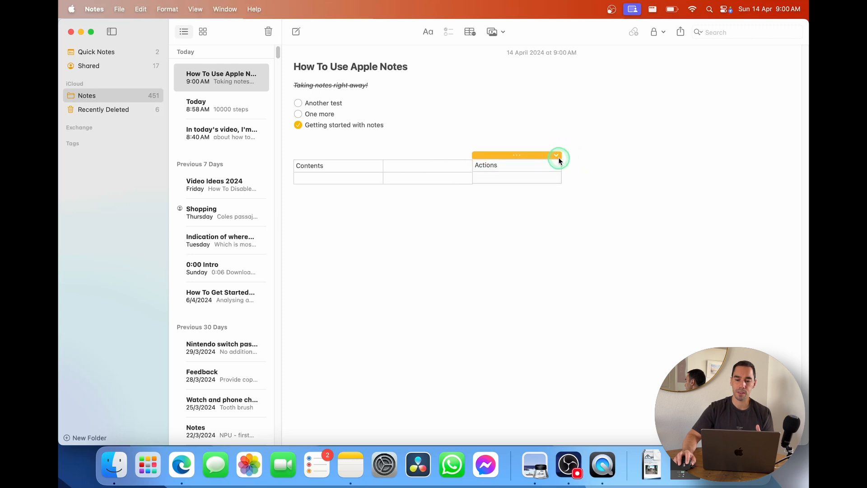
pyautogui.click(556, 156)
pyautogui.click(576, 176)
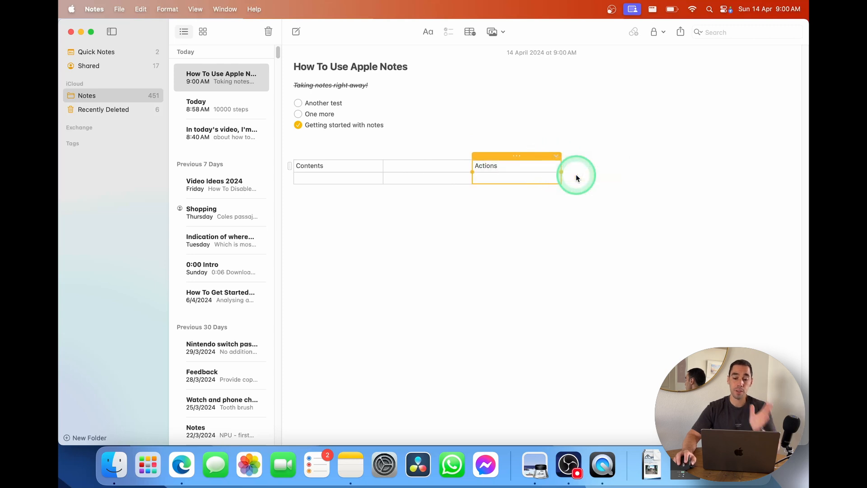
# Add an empty row above the "Contents" row and another row directly below the new one
pyautogui.click(292, 166)
pyautogui.click(292, 165)
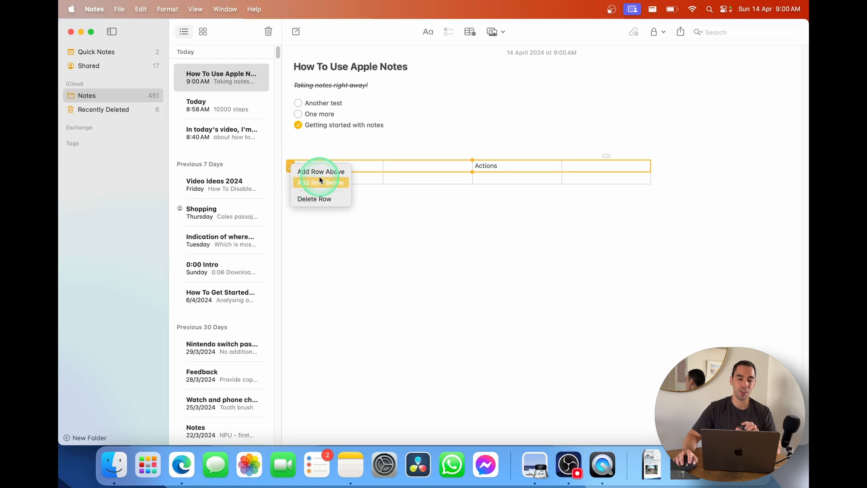
pyautogui.click(334, 174)
pyautogui.click(291, 166)
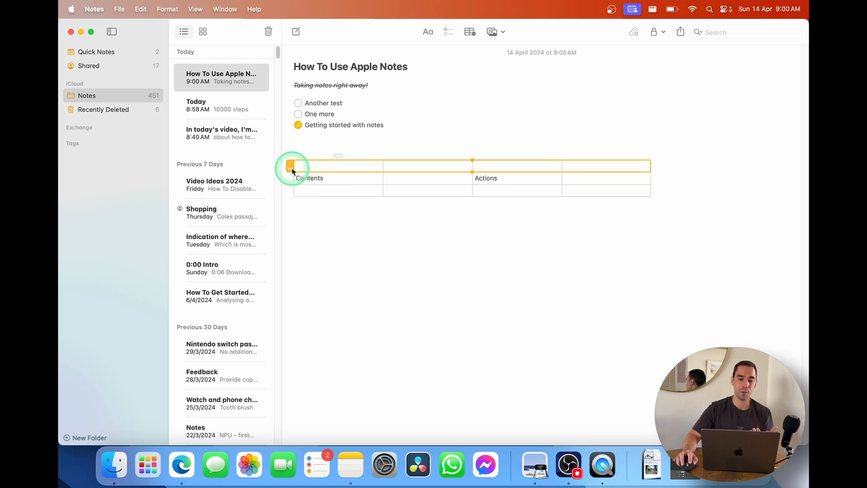
pyautogui.click(292, 166)
pyautogui.click(307, 183)
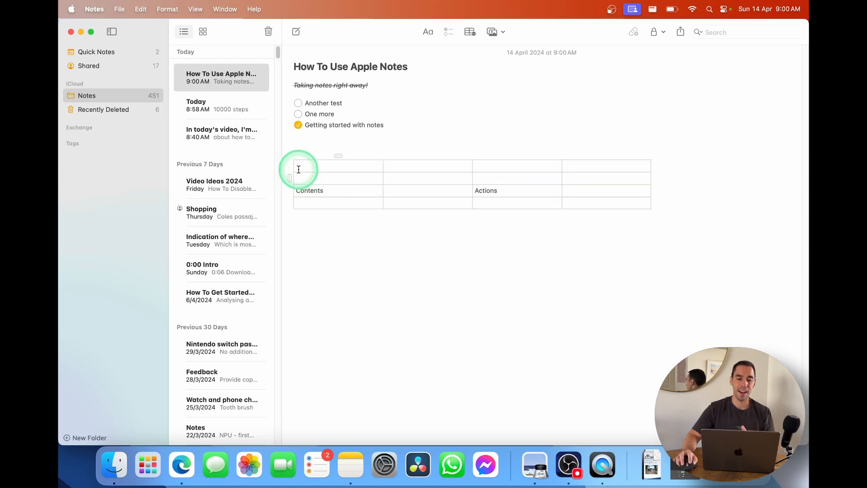
# Select the whole table to check its available cell options, and select just the first column's cells
pyautogui.moveTo(300, 170); pyautogui.dragTo(655, 205)
pyautogui.rightClick(650, 205)
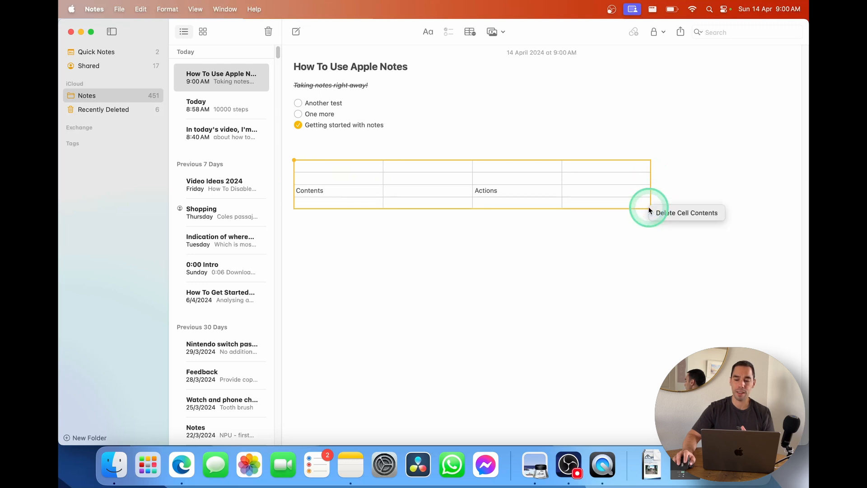
pyautogui.click(388, 168)
pyautogui.click(305, 164)
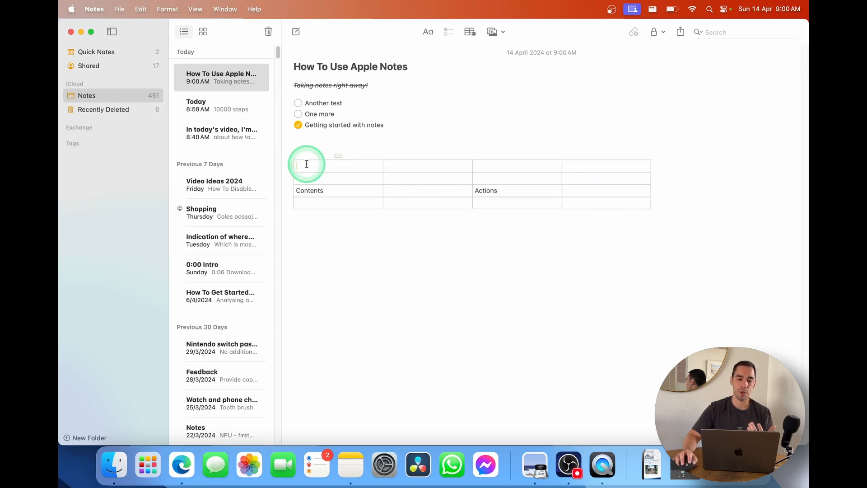
pyautogui.moveTo(310, 164); pyautogui.dragTo(310, 199)
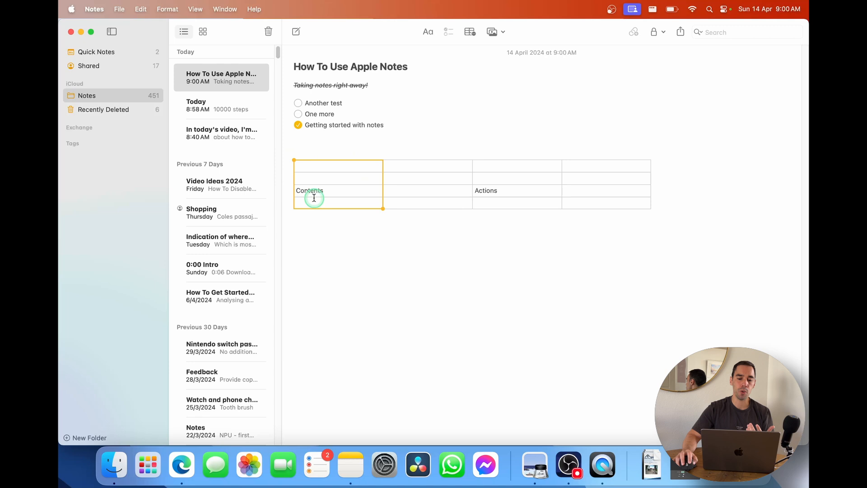
pyautogui.click(330, 160)
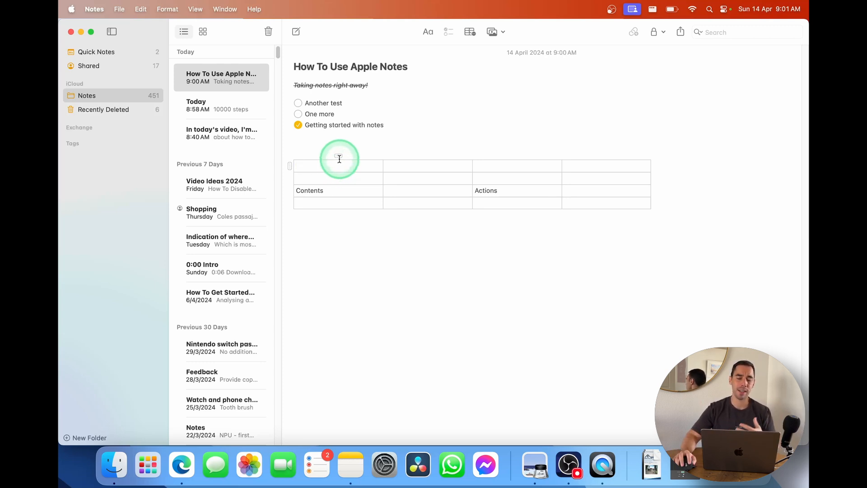
# Delete the "Contents" column and the empty column after "Actions" from the table
pyautogui.click(341, 156)
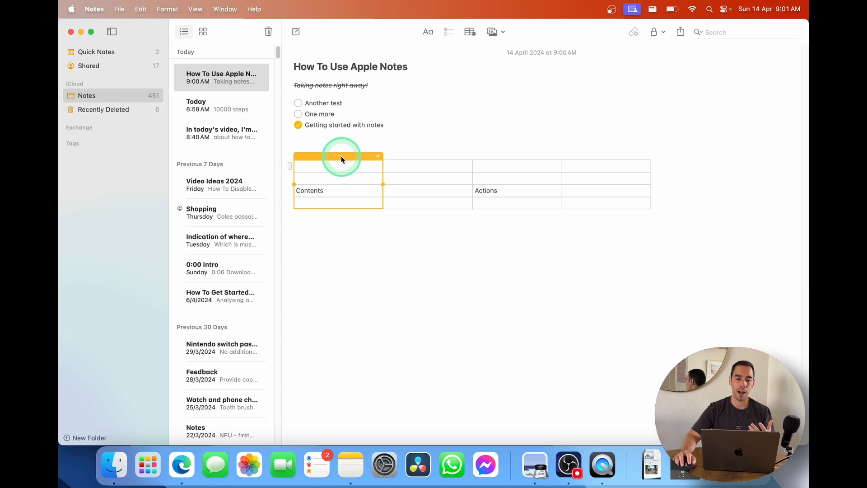
pyautogui.rightClick(380, 156)
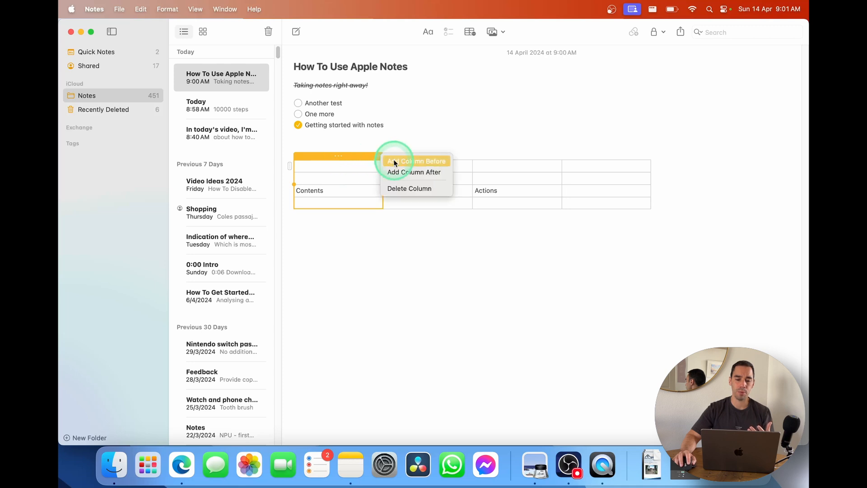
pyautogui.click(436, 186)
pyautogui.click(517, 156)
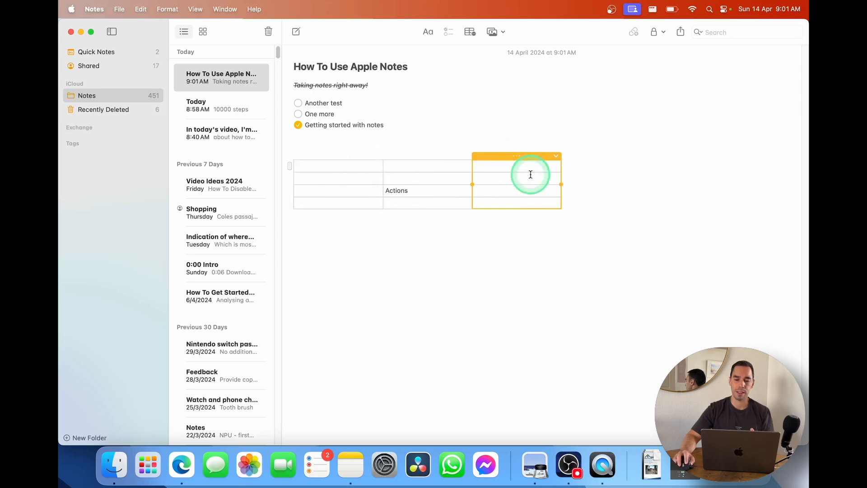
pyautogui.rightClick(556, 157)
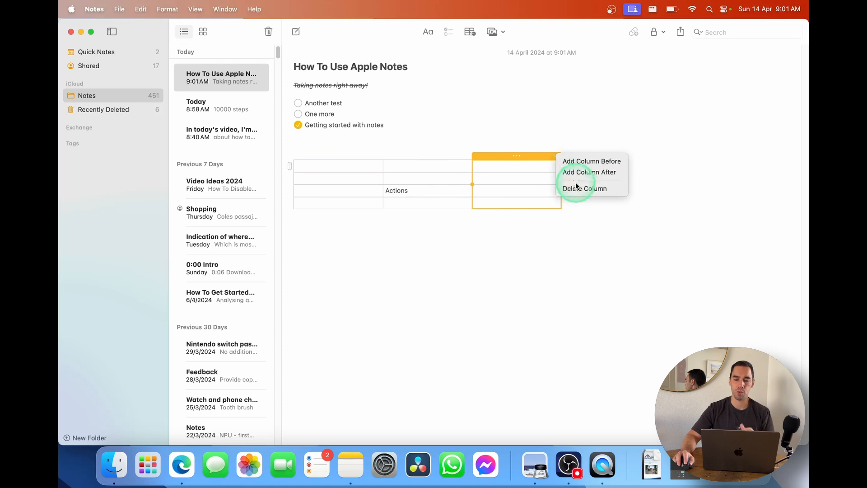
pyautogui.click(595, 188)
# Cut "Actions" from the third row and paste it into the first row of the same column
pyautogui.click(345, 169)
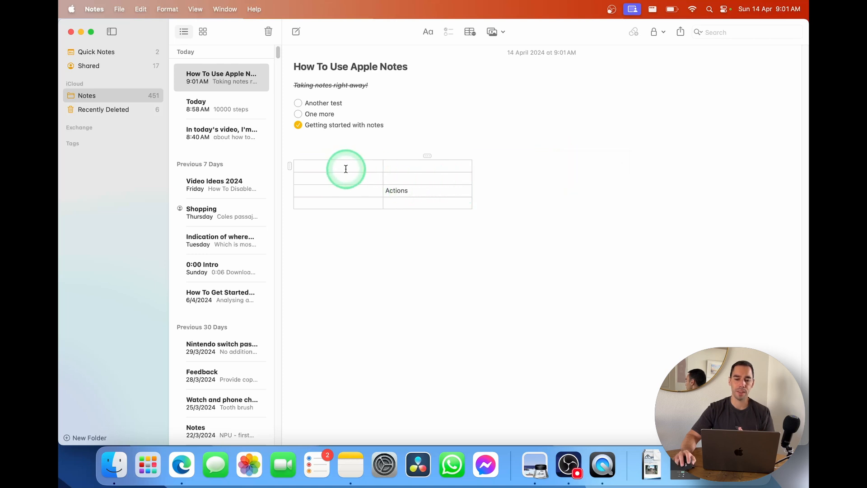
pyautogui.click(396, 183)
pyautogui.doubleClick(406, 185)
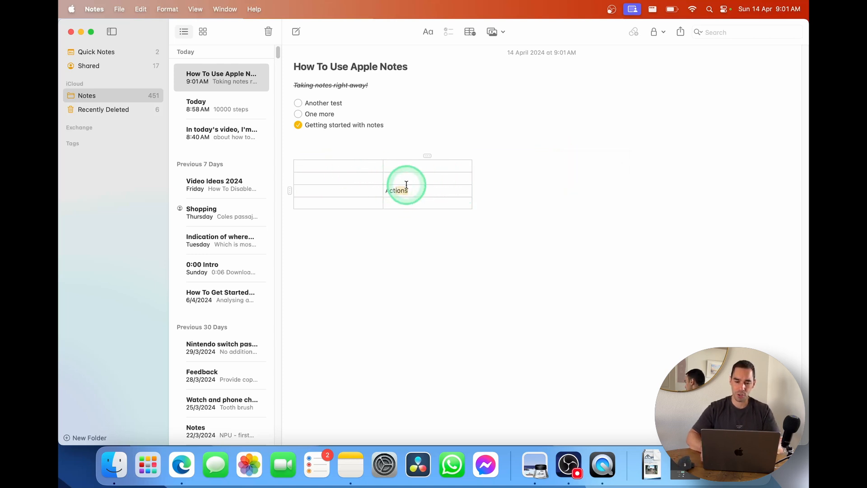
pyautogui.doubleClick(392, 191)
pyautogui.rightClick(392, 191)
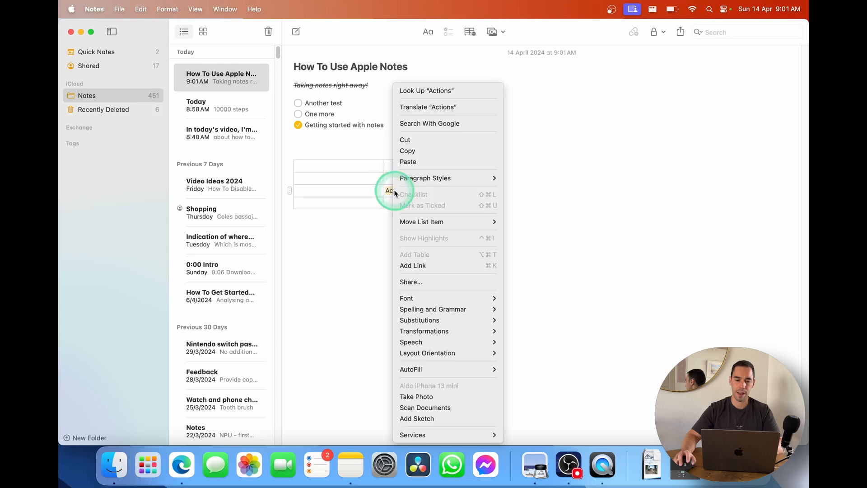
pyautogui.click(426, 145)
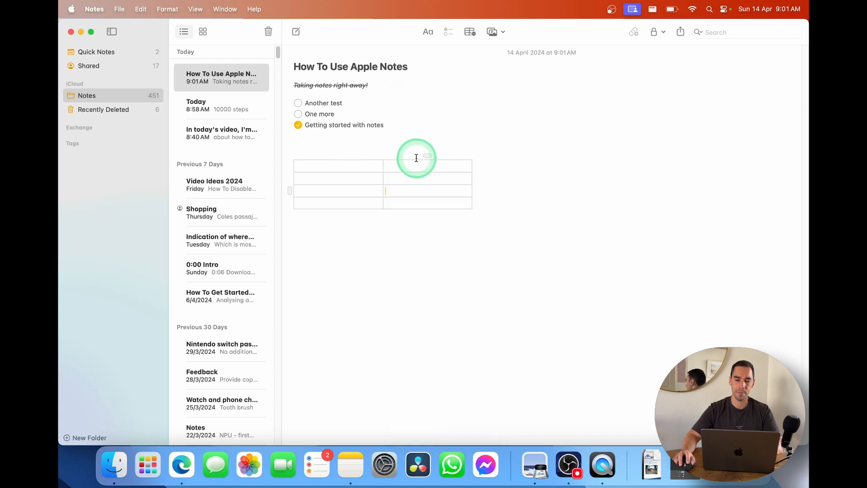
pyautogui.rightClick(416, 165)
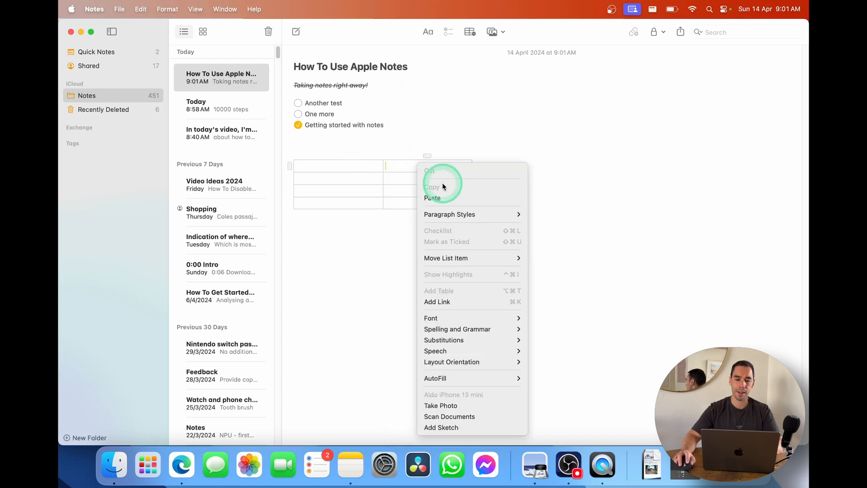
pyautogui.click(467, 199)
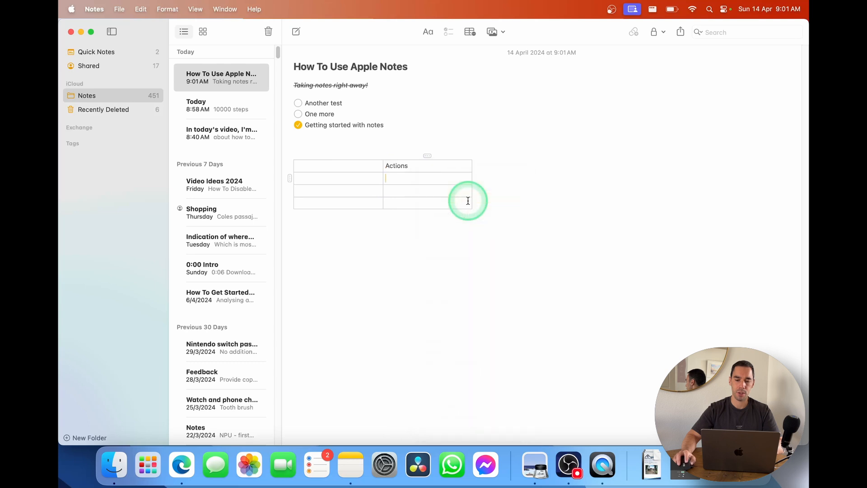
# Make the "Actions" heading in the table bold and one step bigger
pyautogui.click(428, 31)
pyautogui.click(406, 55)
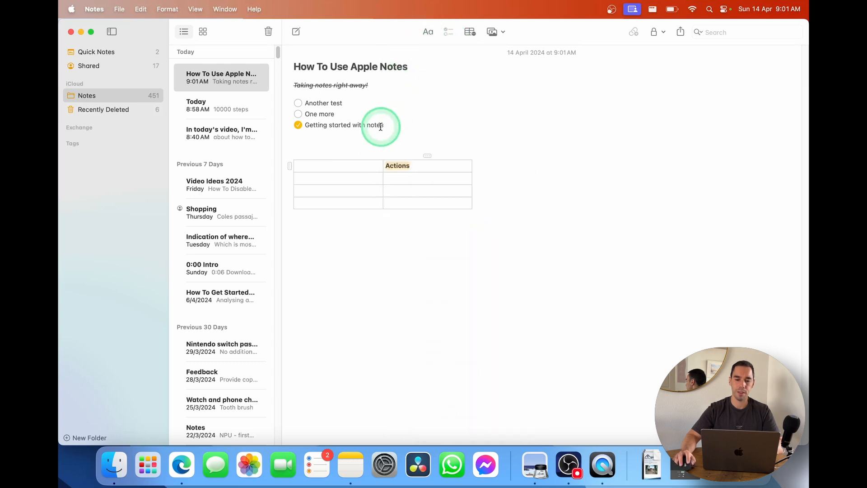
pyautogui.rightClick(402, 166)
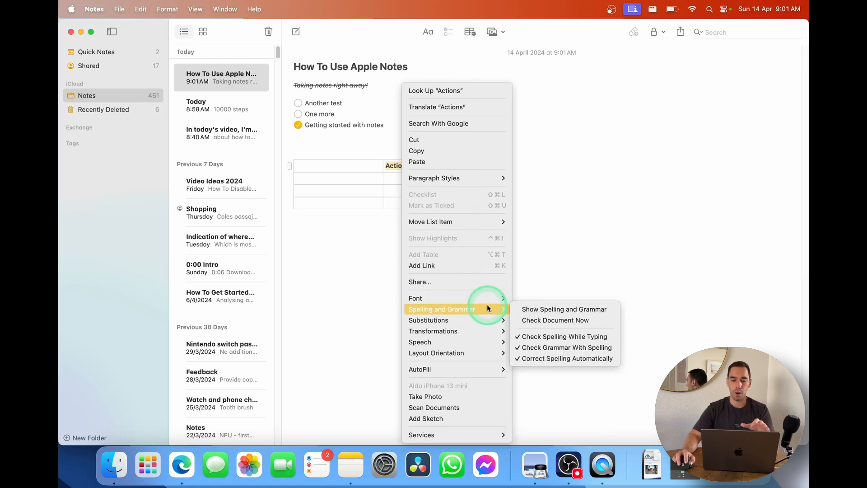
pyautogui.moveTo(497, 298)
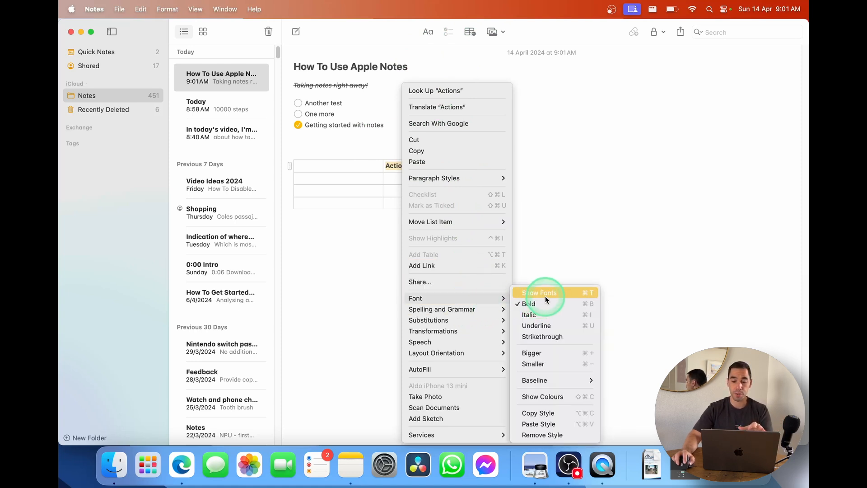
pyautogui.click(555, 354)
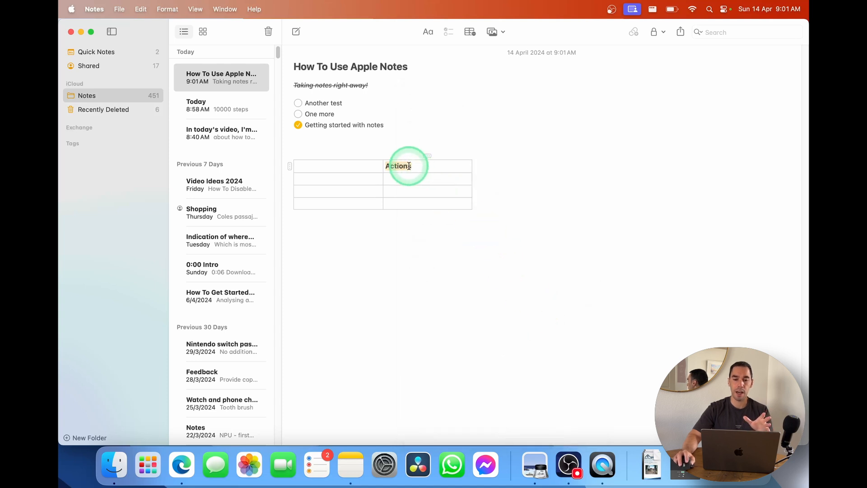
# Examine the paragraph style and font formatting options available for the "Actions" heading in the table
pyautogui.click(427, 32)
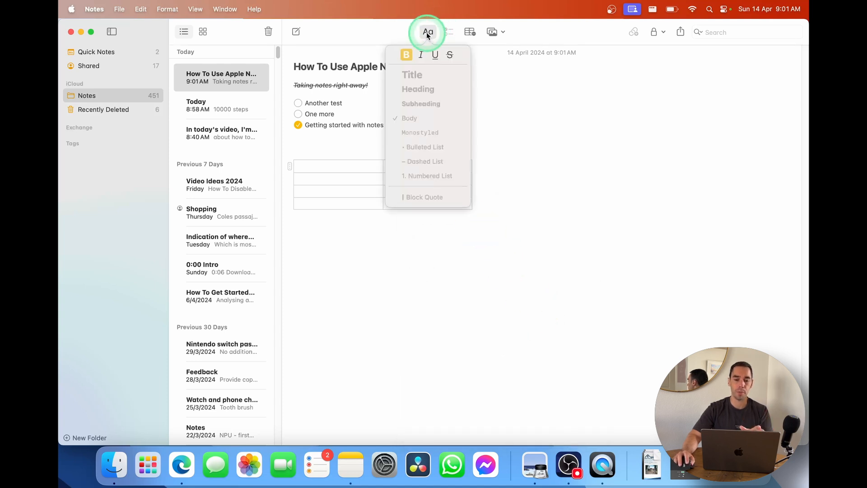
pyautogui.click(427, 31)
pyautogui.rightClick(404, 166)
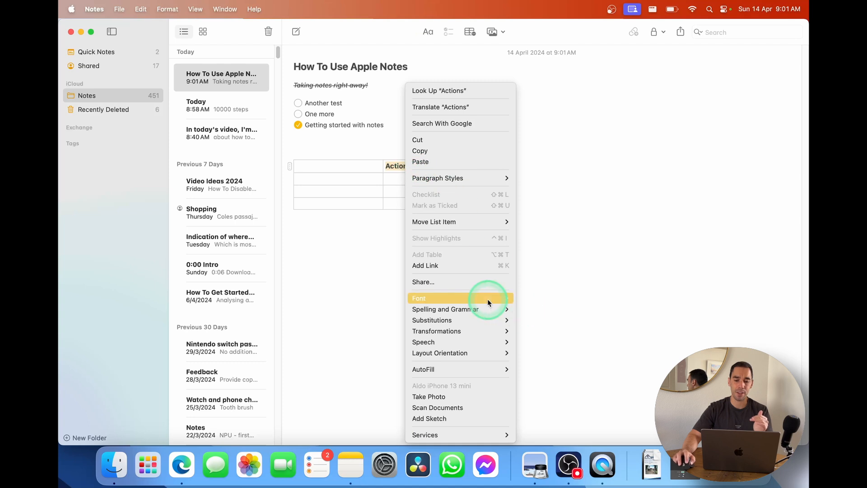
pyautogui.moveTo(482, 335)
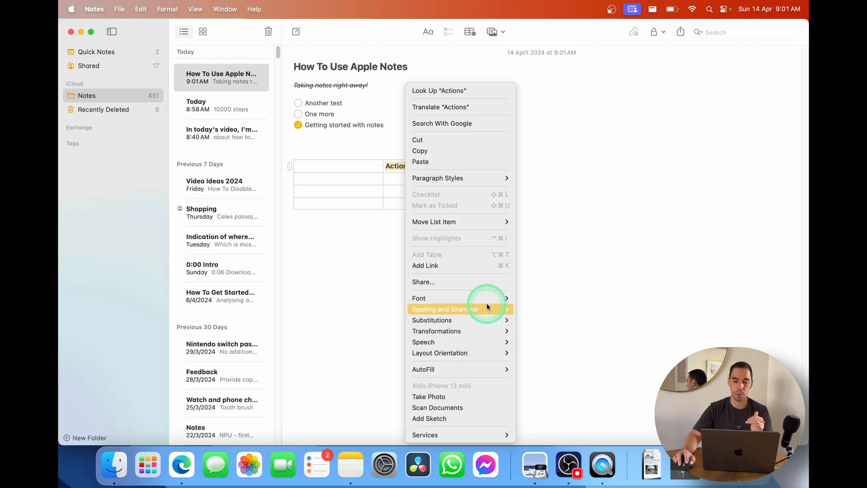
pyautogui.moveTo(487, 303)
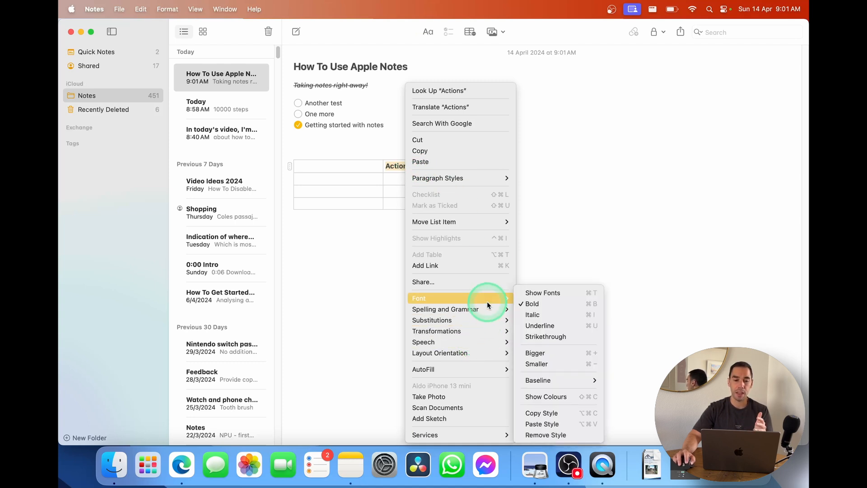
pyautogui.click(166, 10)
pyautogui.click(166, 10)
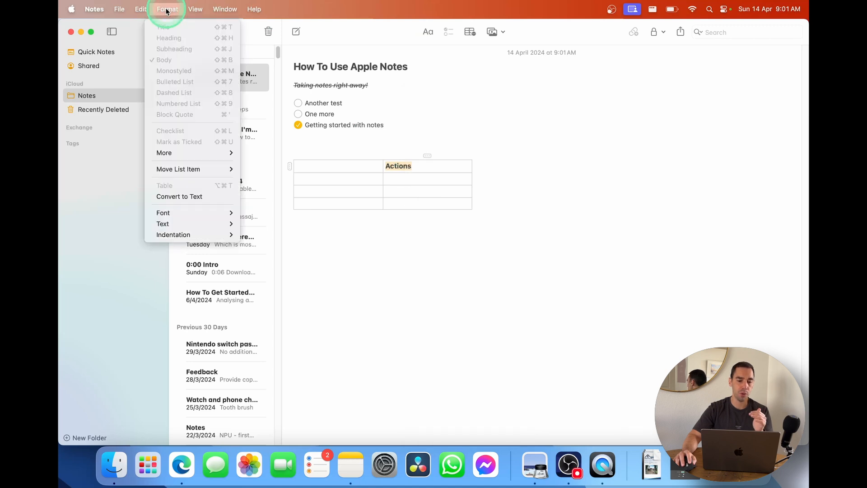
pyautogui.moveTo(199, 210)
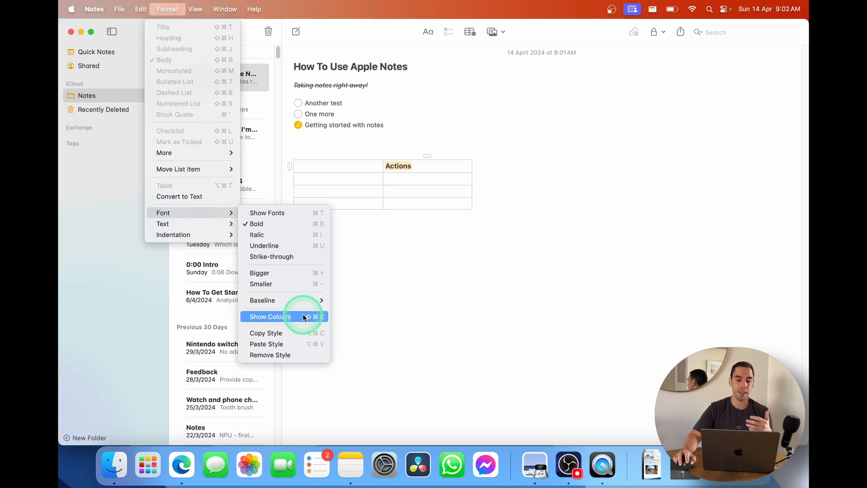
pyautogui.click(465, 196)
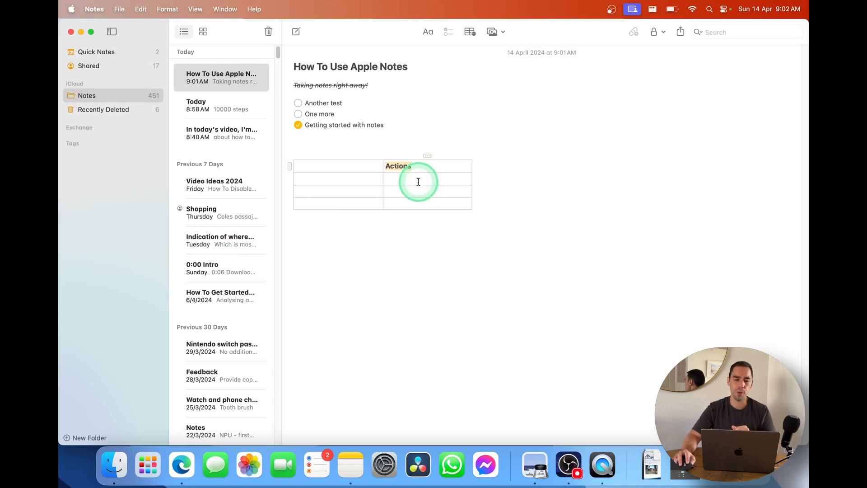
pyautogui.click(166, 9)
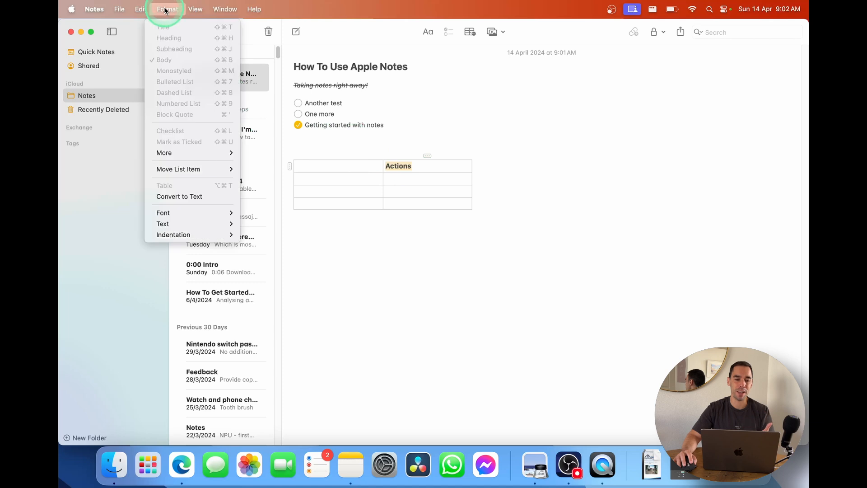
pyautogui.moveTo(209, 214)
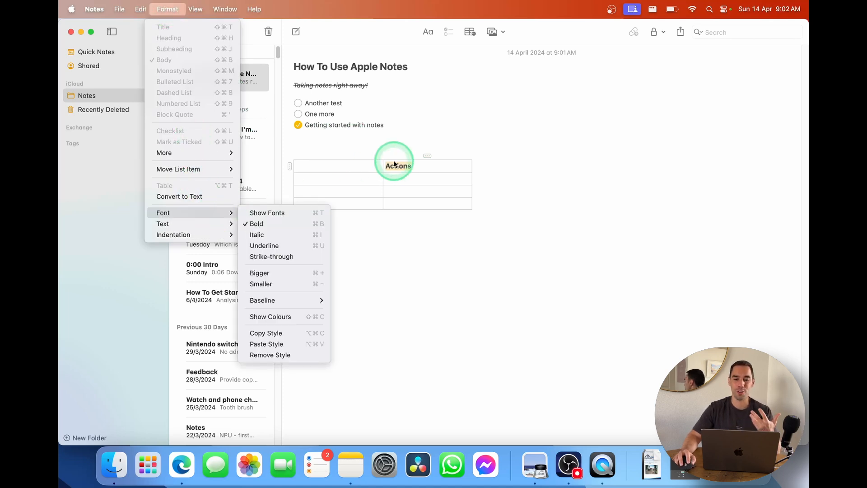
pyautogui.click(398, 234)
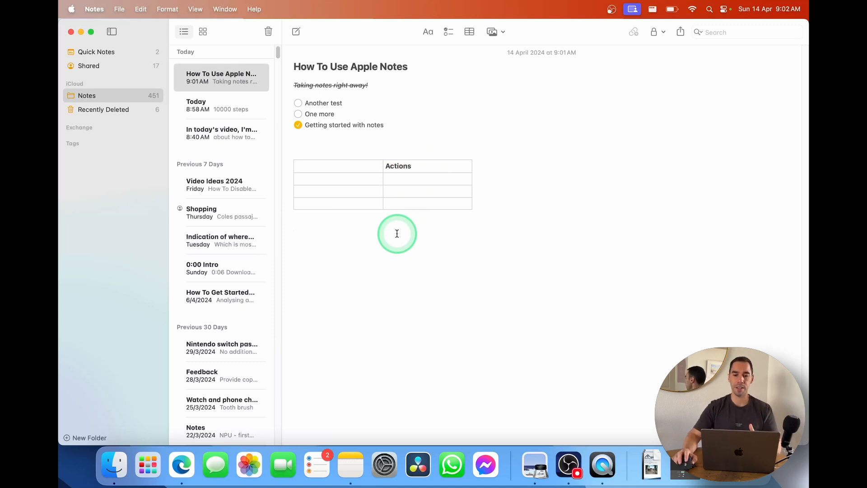
# Insert the photo IMG_0696.HEIC from the Photos favourites into the note below the table, and close the photo browser
pyautogui.click(502, 34)
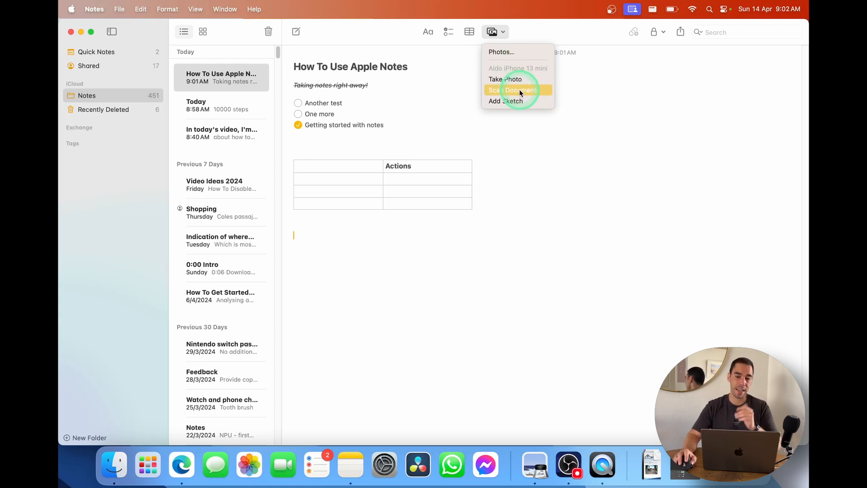
pyautogui.click(506, 51)
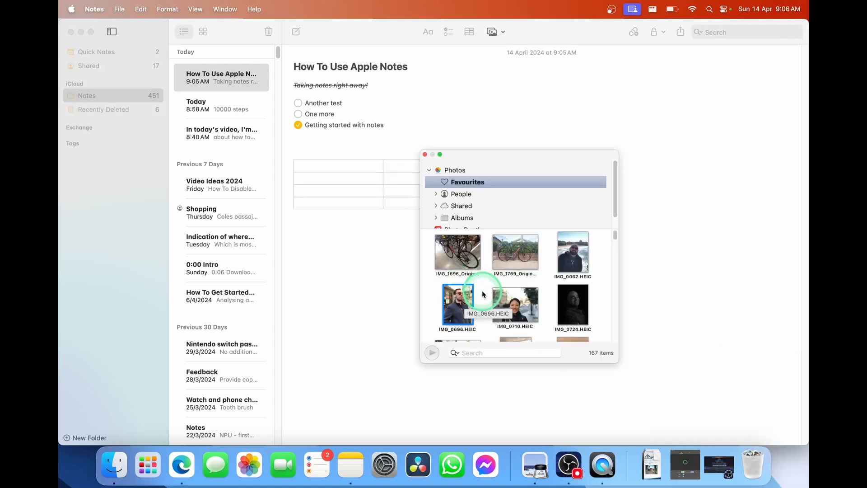
pyautogui.click(465, 299)
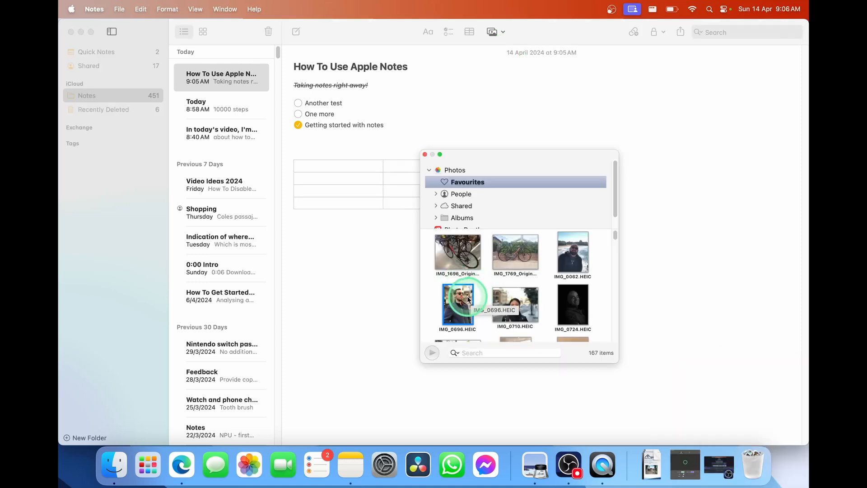
pyautogui.moveTo(468, 299); pyautogui.dragTo(386, 286)
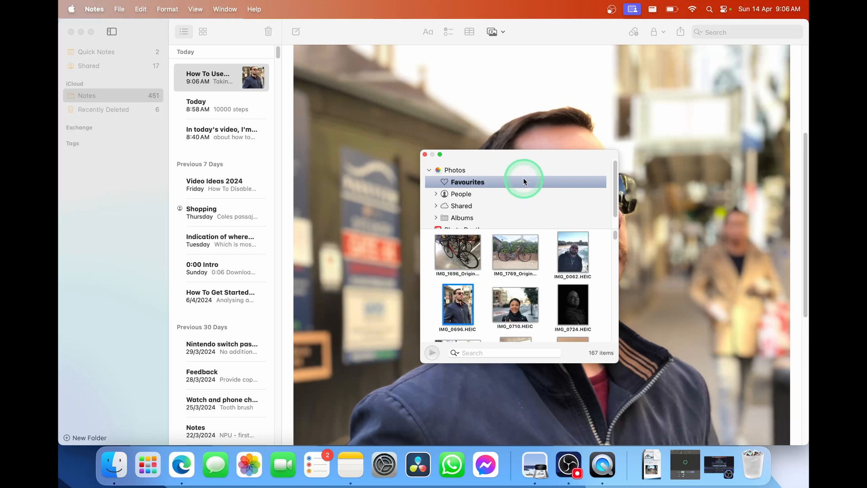
pyautogui.click(425, 155)
# Check the Markup and extension options of the inserted photo, and close System Settings
pyautogui.click(496, 155)
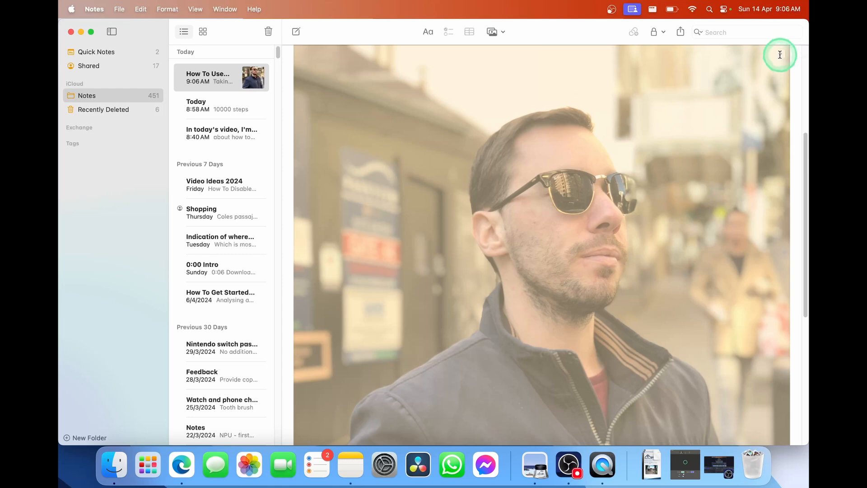
pyautogui.click(779, 54)
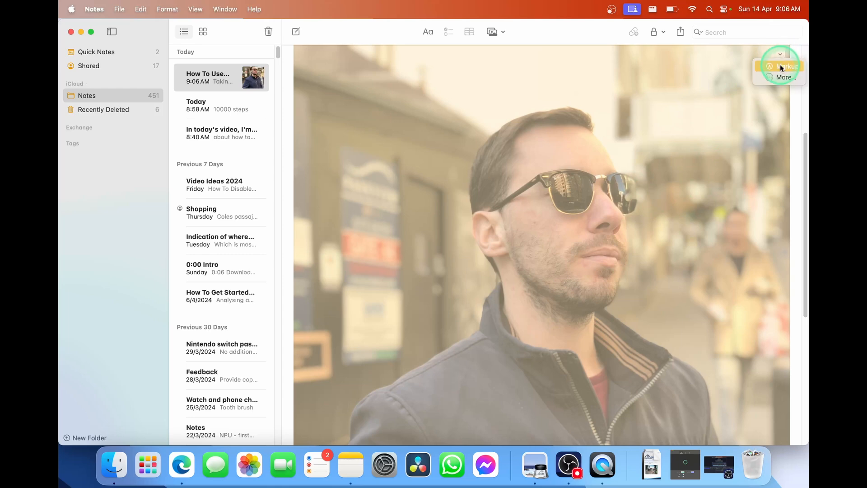
pyautogui.click(781, 67)
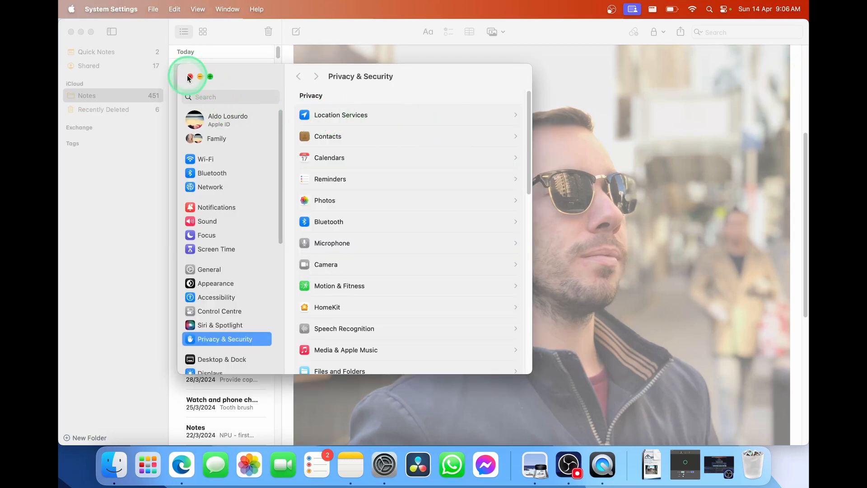
pyautogui.click(189, 77)
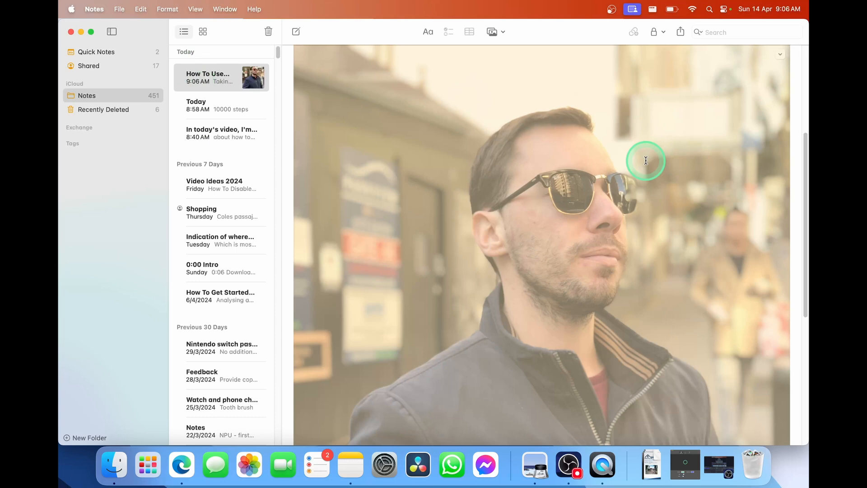
# Set the inserted photo to the Small view, and try moving it directly below the table and back down
pyautogui.scroll(-2, 646, 161)
pyautogui.rightClick(647, 161)
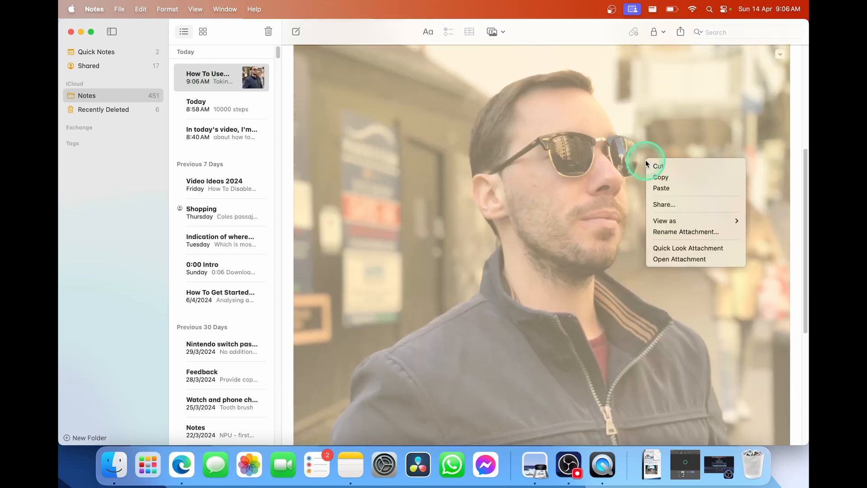
pyautogui.moveTo(711, 221)
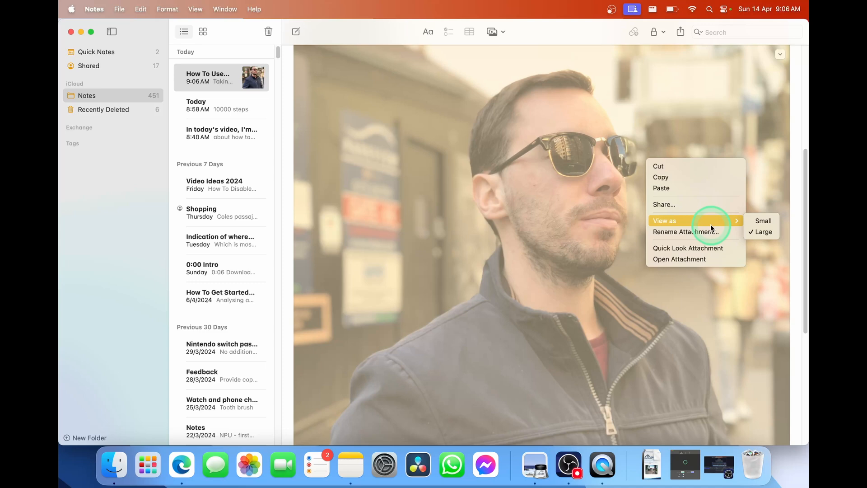
pyautogui.click(766, 223)
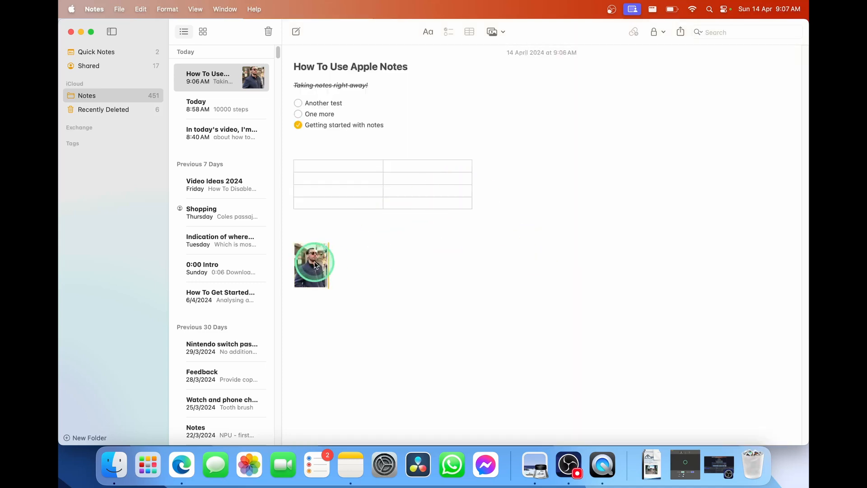
pyautogui.moveTo(316, 264); pyautogui.dragTo(495, 215)
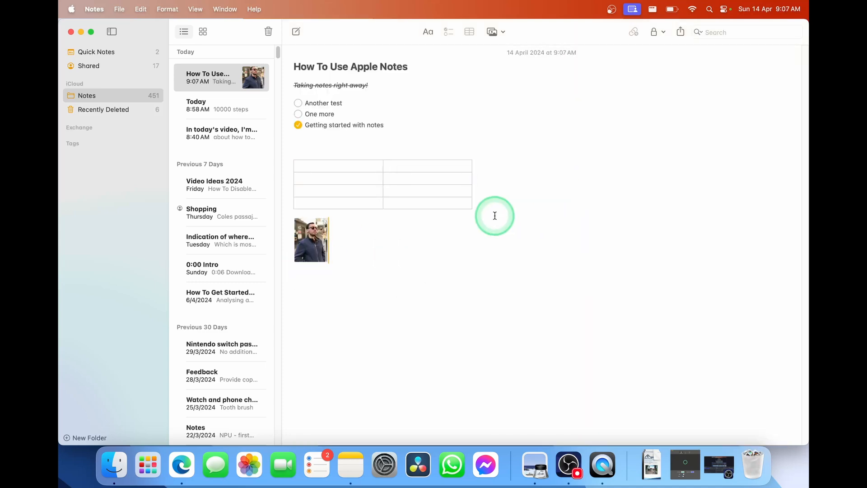
pyautogui.moveTo(310, 235); pyautogui.dragTo(312, 257)
# Switch the photo to the Large view and back to Small
pyautogui.rightClick(315, 259)
pyautogui.click(368, 321)
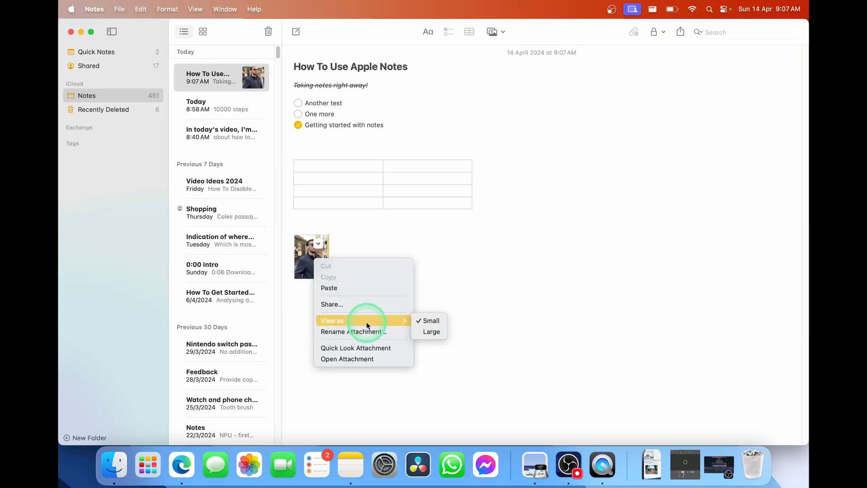
pyautogui.click(443, 336)
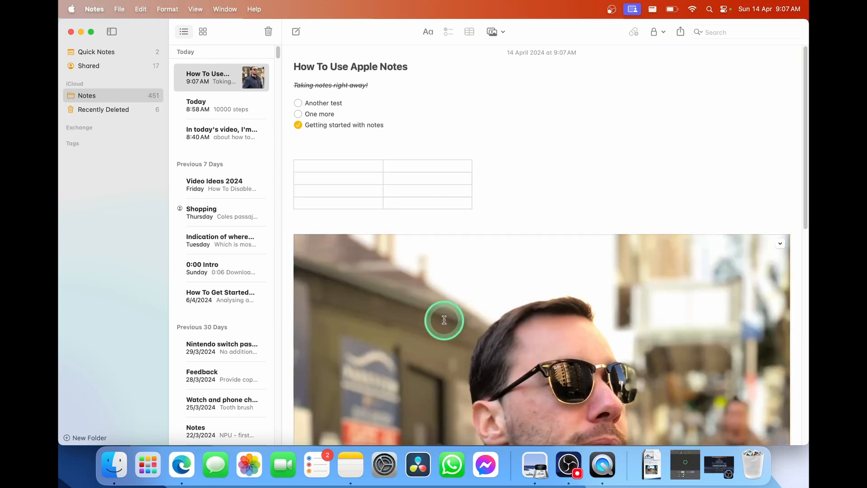
pyautogui.click(444, 322)
pyautogui.rightClick(444, 322)
pyautogui.moveTo(503, 378)
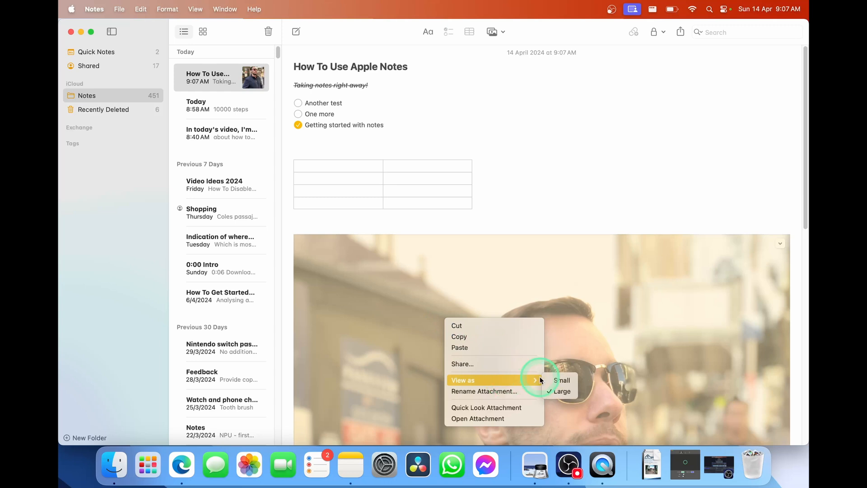
pyautogui.click(557, 376)
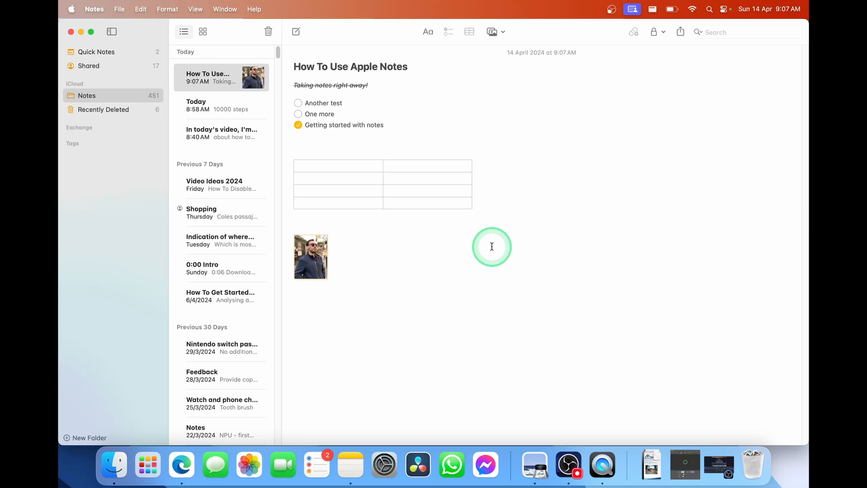
# Open the small photo at full size in Preview, and close the Preview window
pyautogui.click(459, 248)
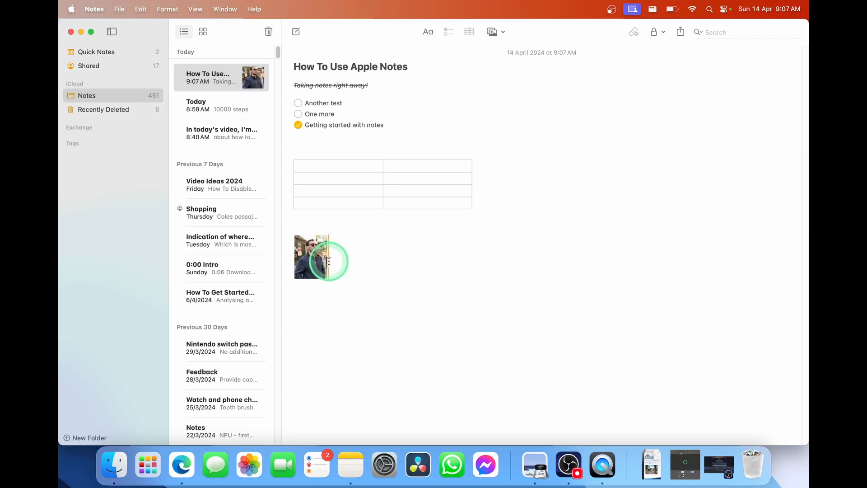
pyautogui.press('Return')
pyautogui.doubleClick(328, 261)
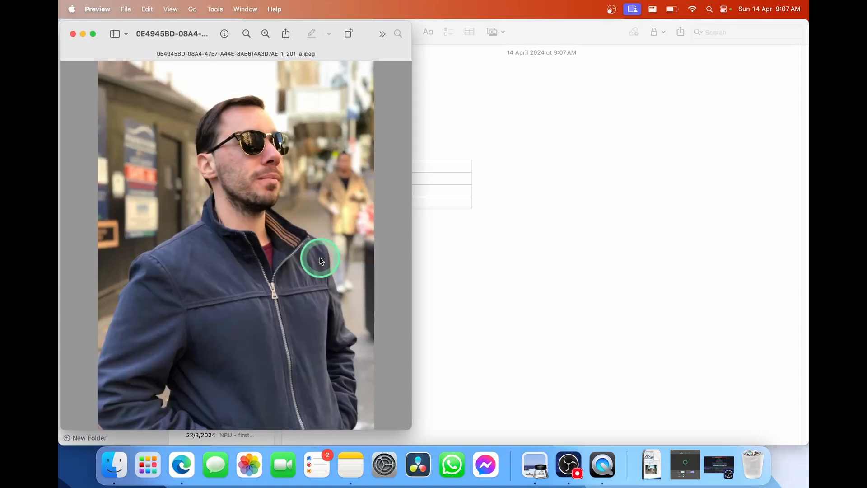
pyautogui.click(101, 33)
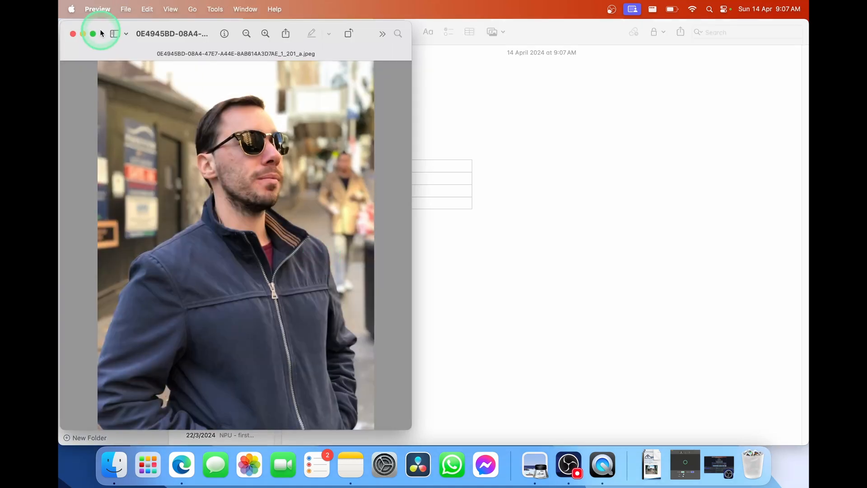
pyautogui.click(73, 34)
# Place the insertion point on the empty line below the photo
pyautogui.click(366, 240)
pyautogui.click(325, 299)
pyautogui.click(319, 304)
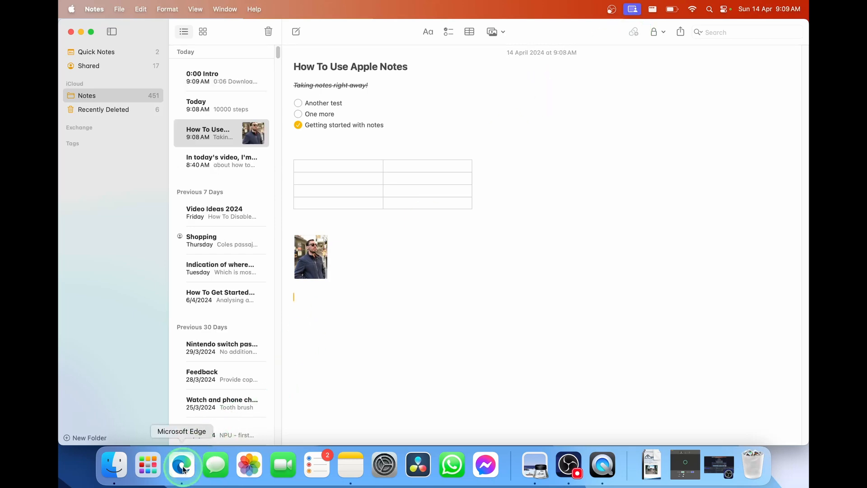
# Switch to Microsoft Edge and open YouTube
pyautogui.click(193, 457)
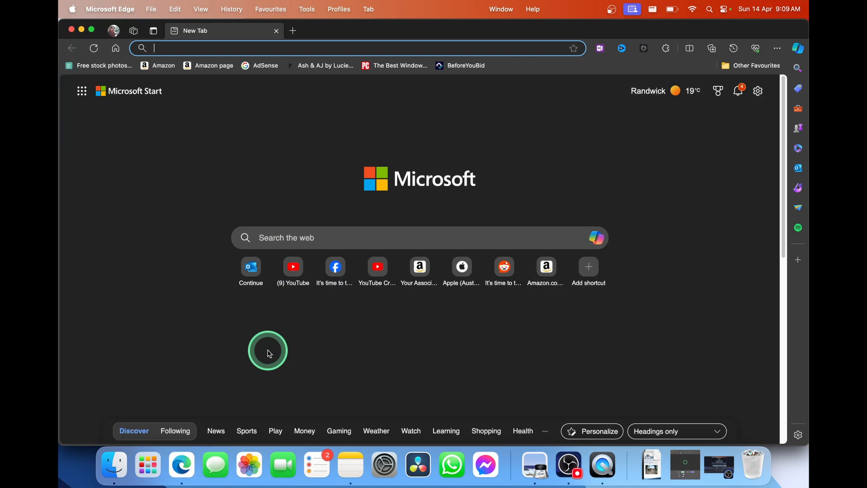
pyautogui.write('y')
pyautogui.press('Return')
# Open apple.com.au in a new browser tab and go to its iPhone page
pyautogui.press('super+t')
pyautogui.write('apple.com.au')
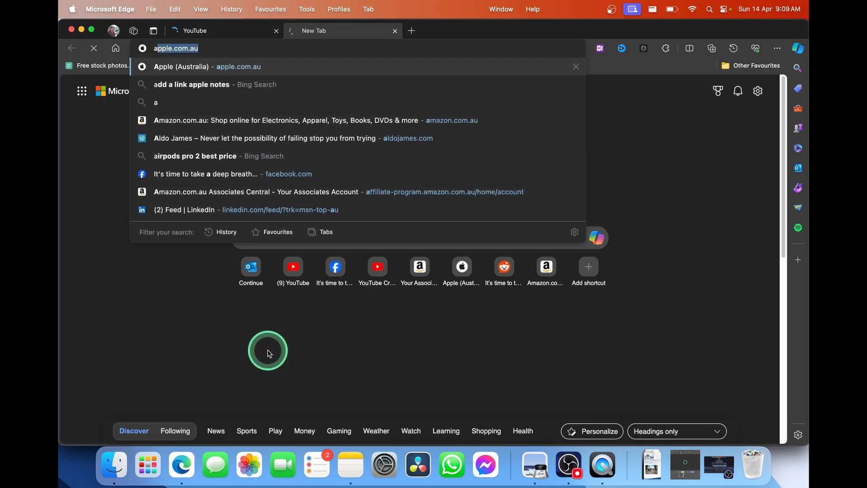
pyautogui.press('Return')
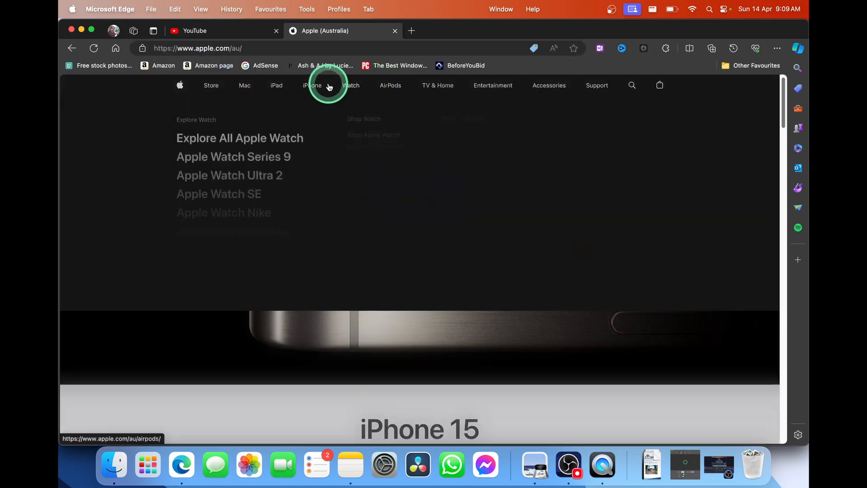
pyautogui.click(313, 87)
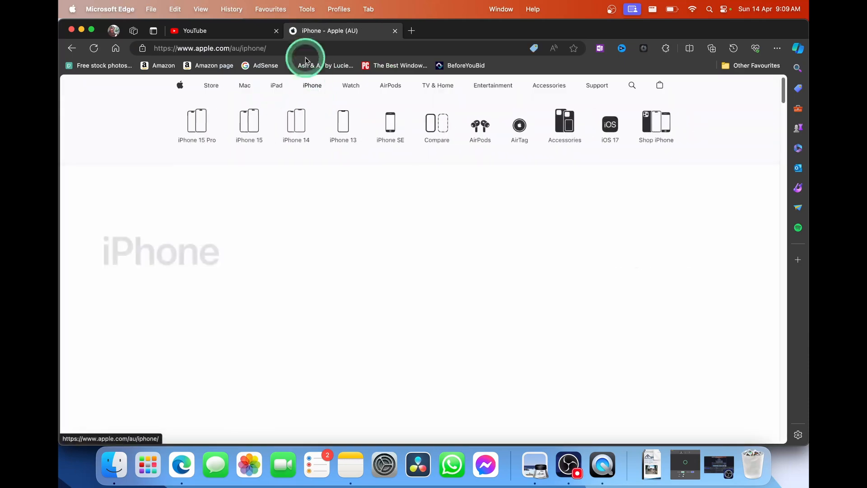
# Copy the iPhone page's address from Edge, paste it below the photo in Notes, and add the suggested iPhone - Apple (AU) app link
pyautogui.click(271, 49)
pyautogui.rightClick(262, 48)
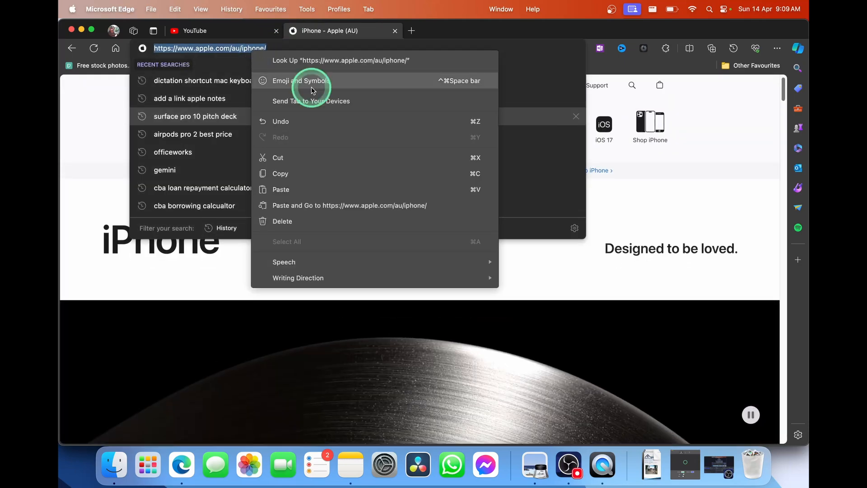
pyautogui.click(291, 174)
pyautogui.press('super+Tab')
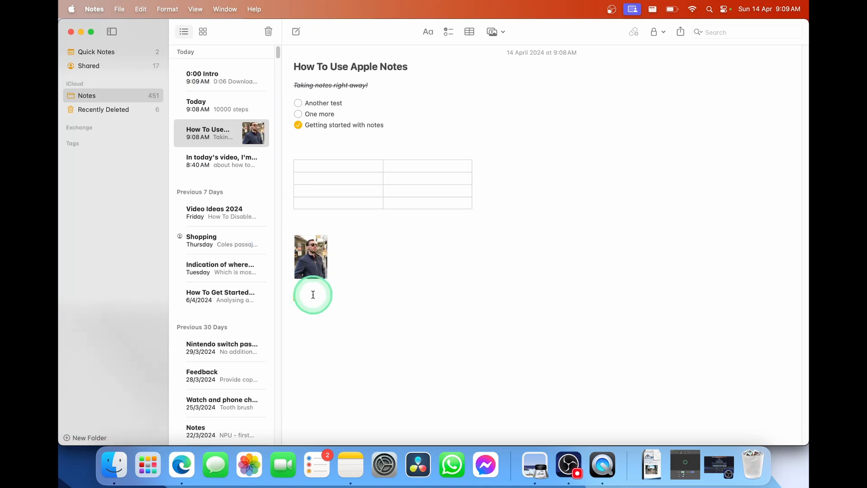
pyautogui.rightClick(308, 297)
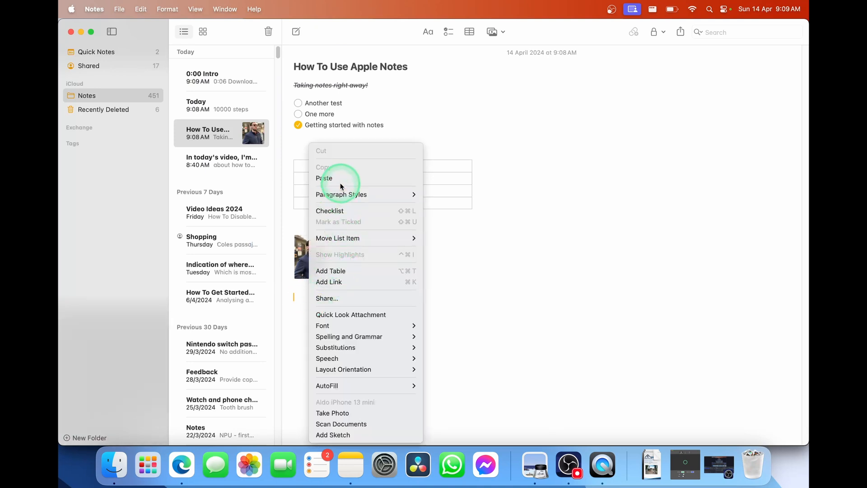
pyautogui.click(327, 178)
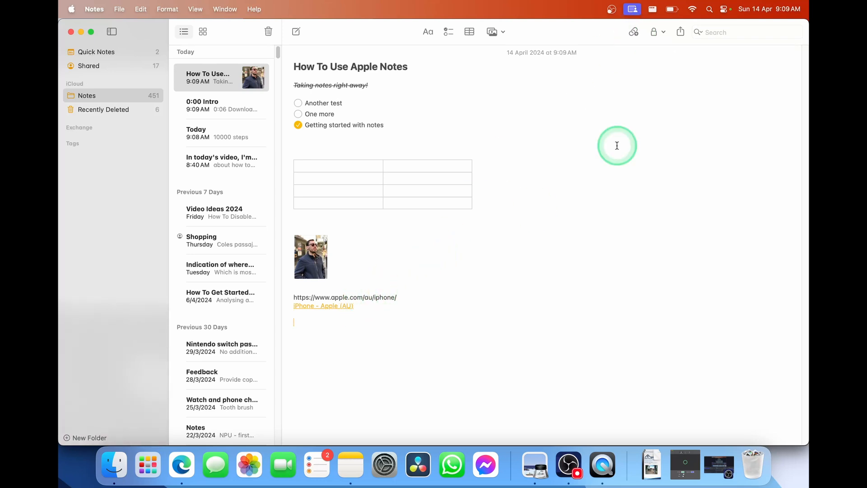
pyautogui.click(635, 32)
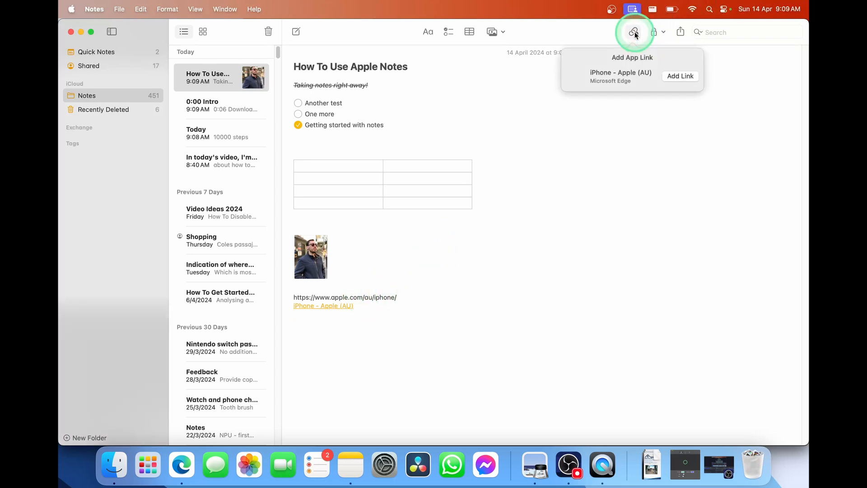
pyautogui.click(681, 75)
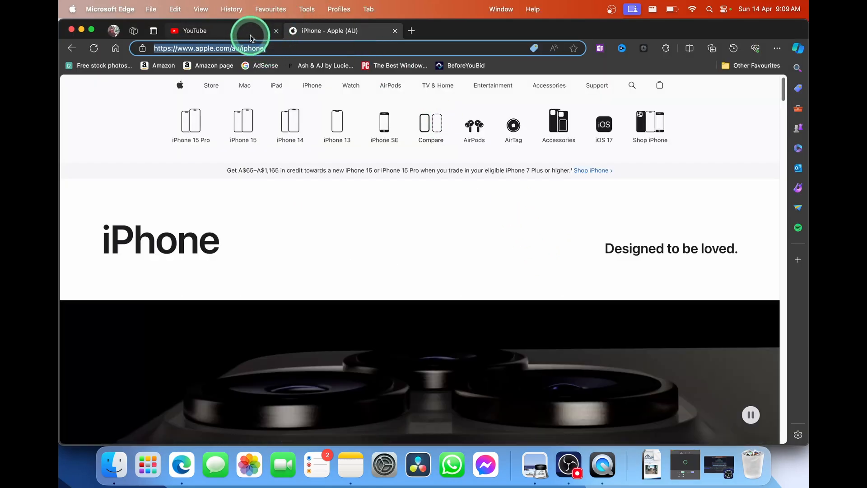
# Copy the YouTube address from Edge, paste it below the iPhone preview in Notes, and add the suggested YouTube app link
pyautogui.click(252, 38)
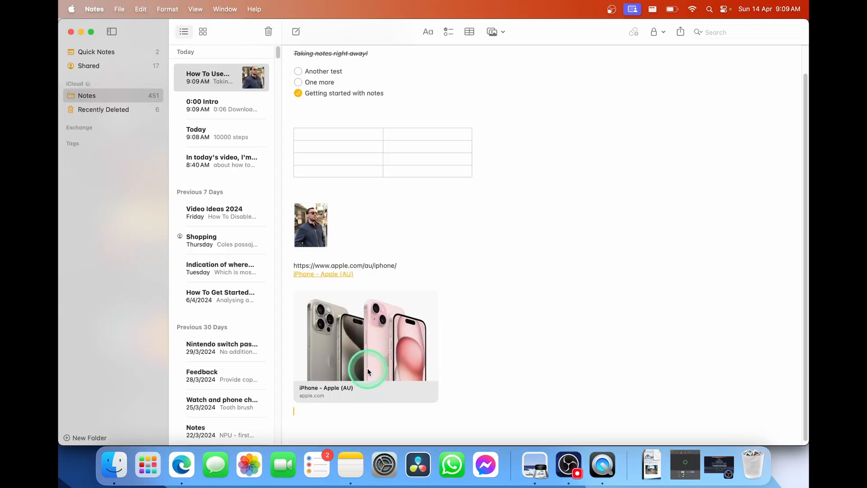
pyautogui.press('super+v')
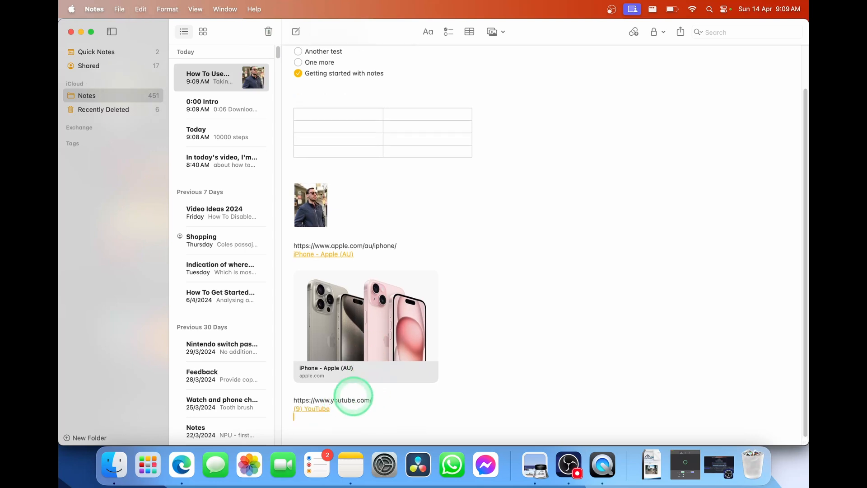
pyautogui.click(634, 32)
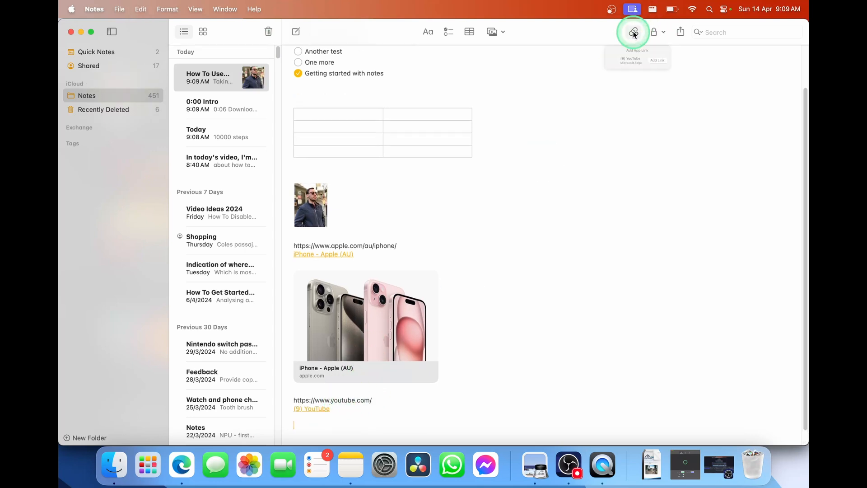
pyautogui.click(671, 76)
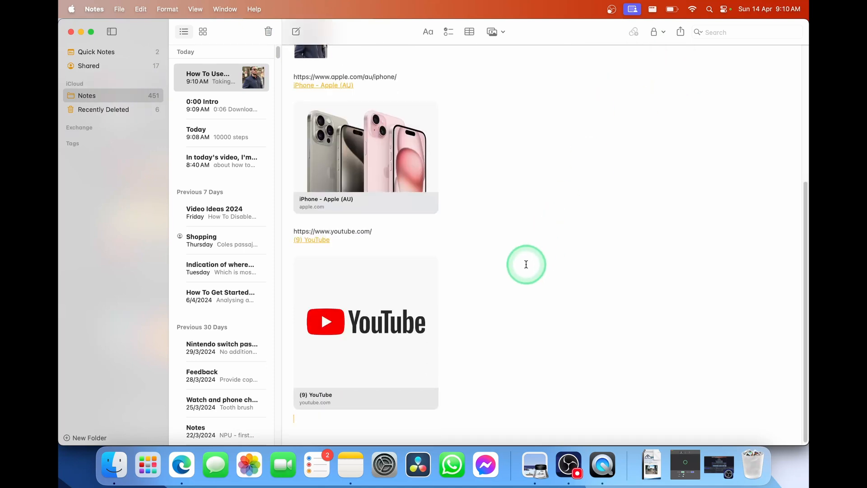
# Review the pasted addresses and web link previews in the note against the open browser page, and check the add-link tool
pyautogui.scroll(3, 501, 297)
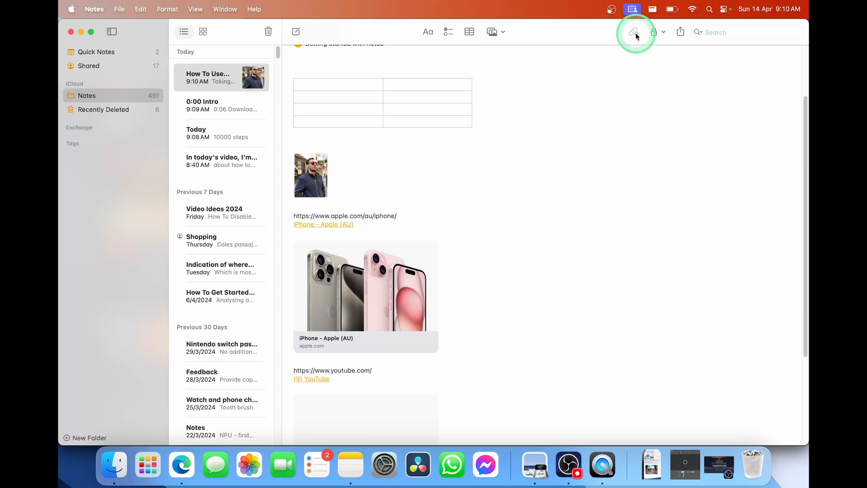
pyautogui.press('super+Tab')
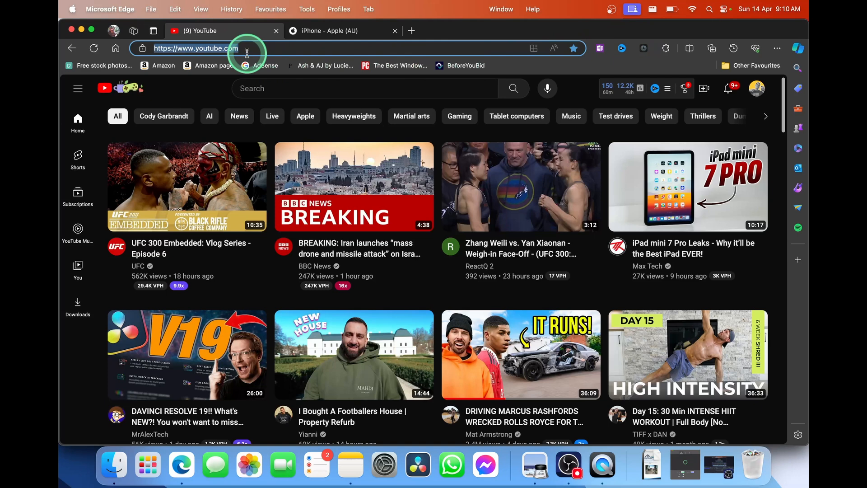
pyautogui.press('super+Tab')
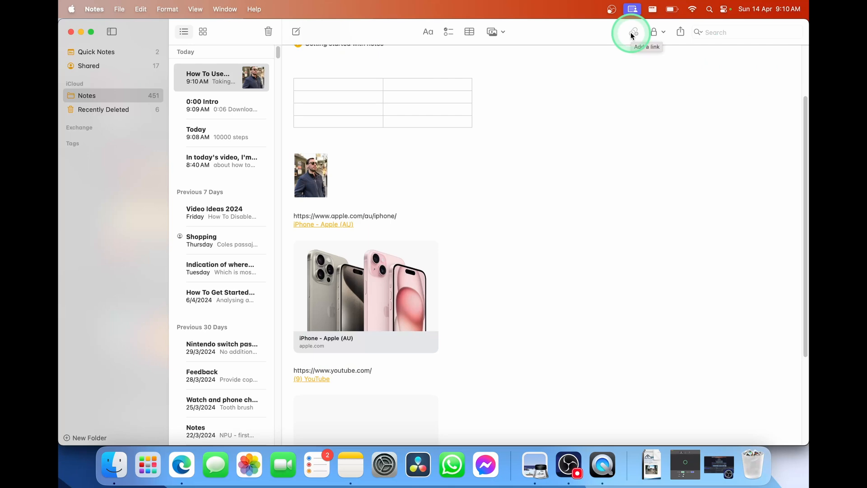
pyautogui.scroll(-2, 542, 142)
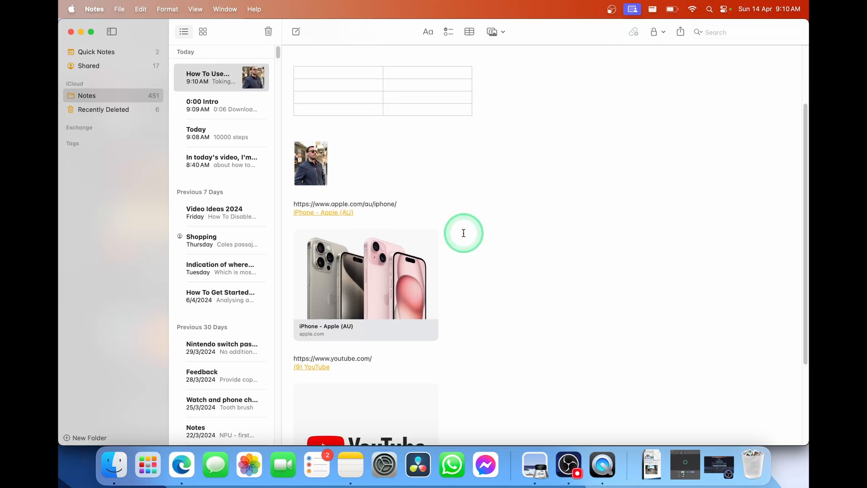
pyautogui.click(364, 204)
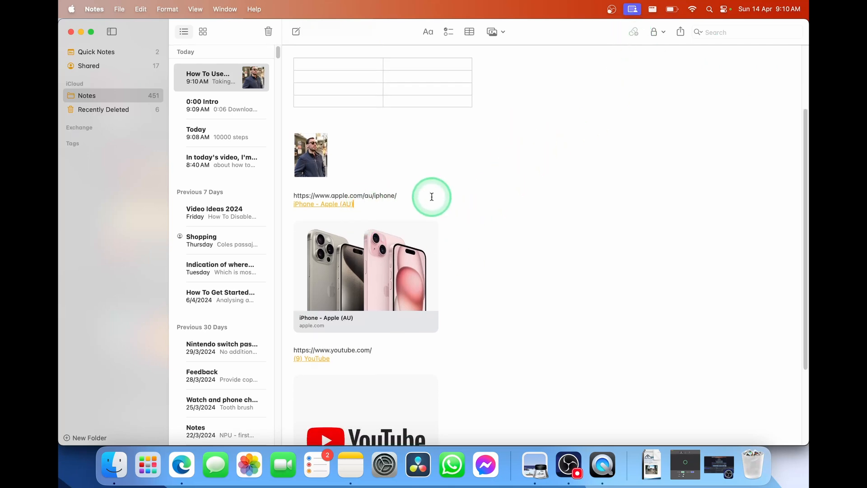
pyautogui.scroll(-4, 398, 246)
pyautogui.click(398, 246)
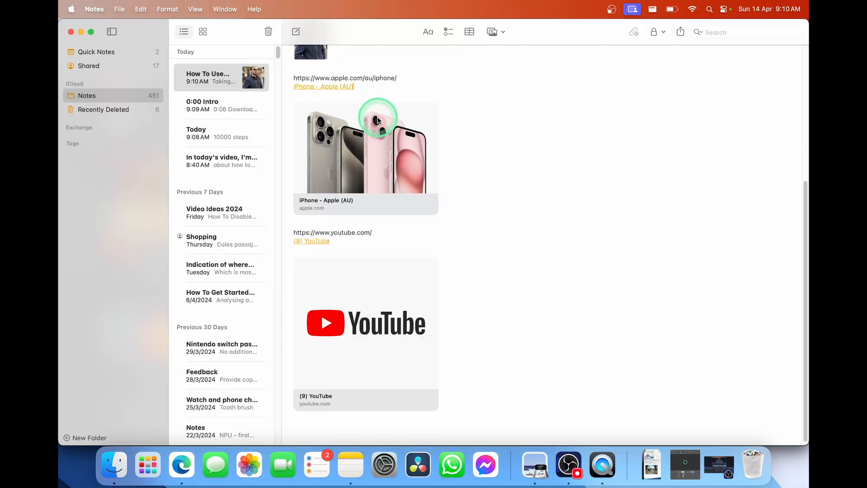
pyautogui.click(636, 91)
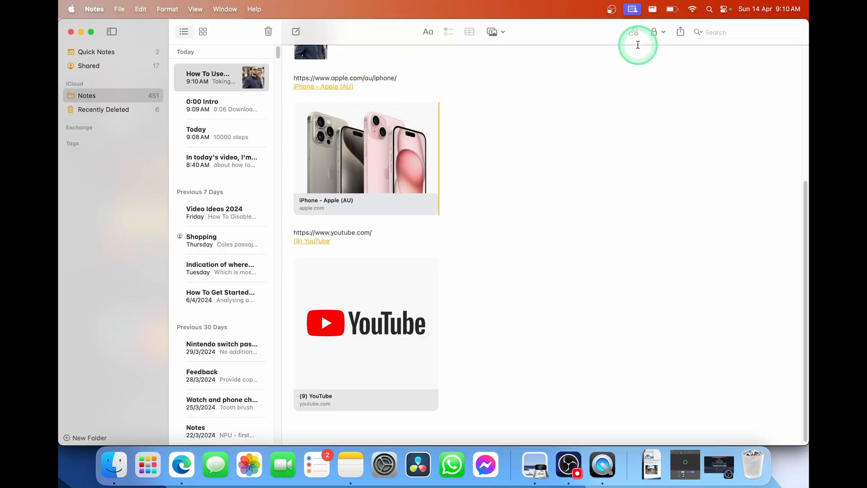
pyautogui.click(637, 35)
pyautogui.scroll(-1, 623, 49)
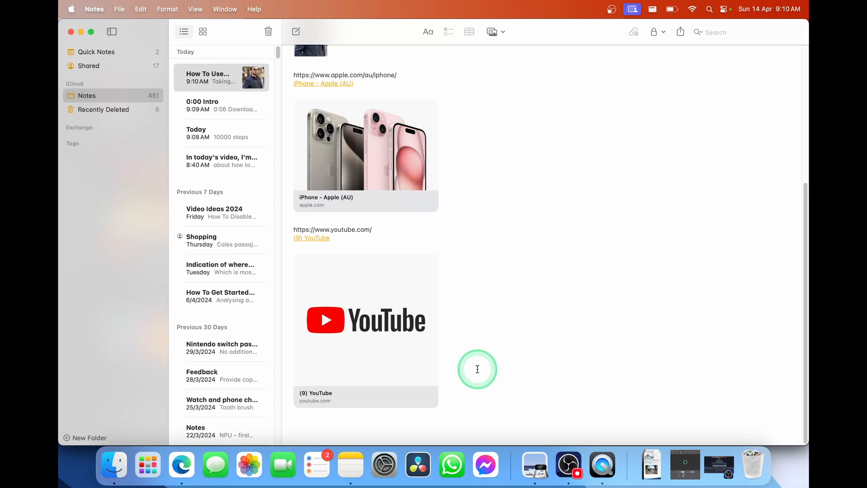
# Replace all the Apple and YouTube links below the photo with the text "Hyperlink in notes"
pyautogui.moveTo(476, 367); pyautogui.dragTo(286, 76)
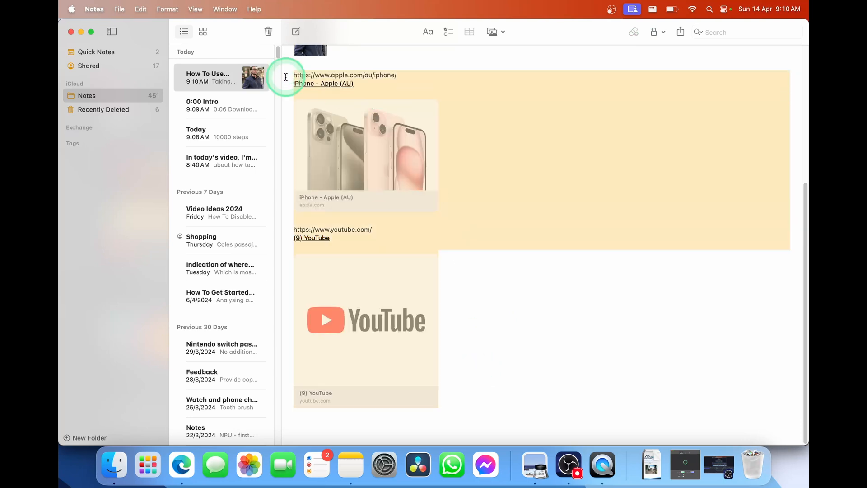
pyautogui.press('BackSpace')
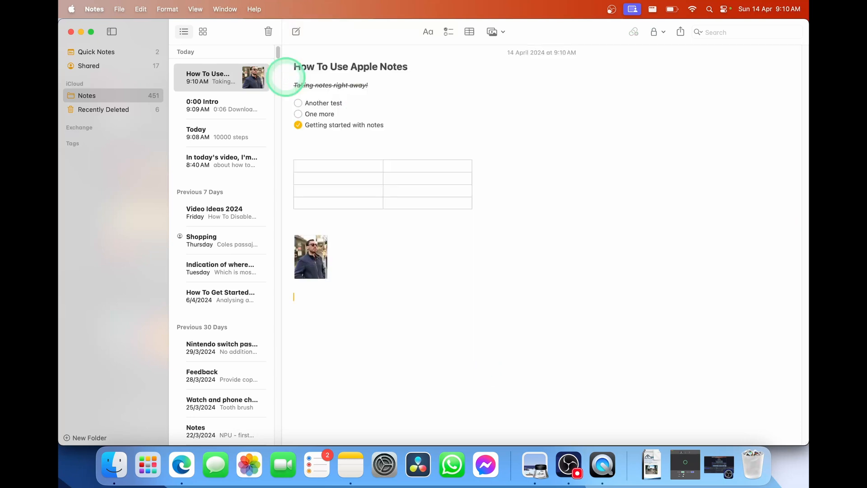
pyautogui.write('Hyperlink te')
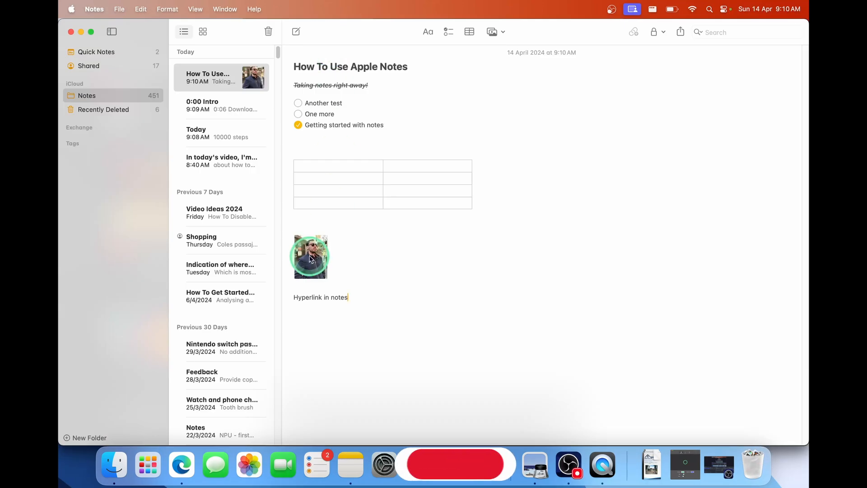
# Copy the YouTube page's address from Microsoft Edge and return to the note in Notes
pyautogui.click(354, 291)
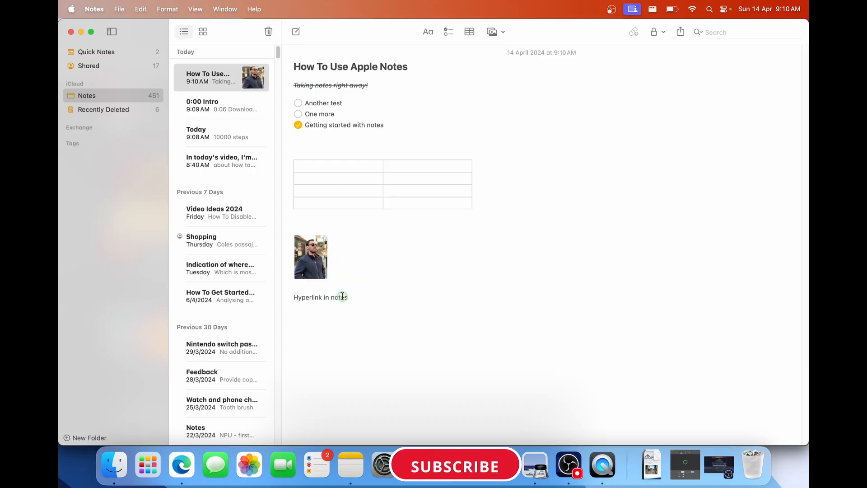
pyautogui.moveTo(341, 296); pyautogui.dragTo(282, 297)
pyautogui.click(377, 291)
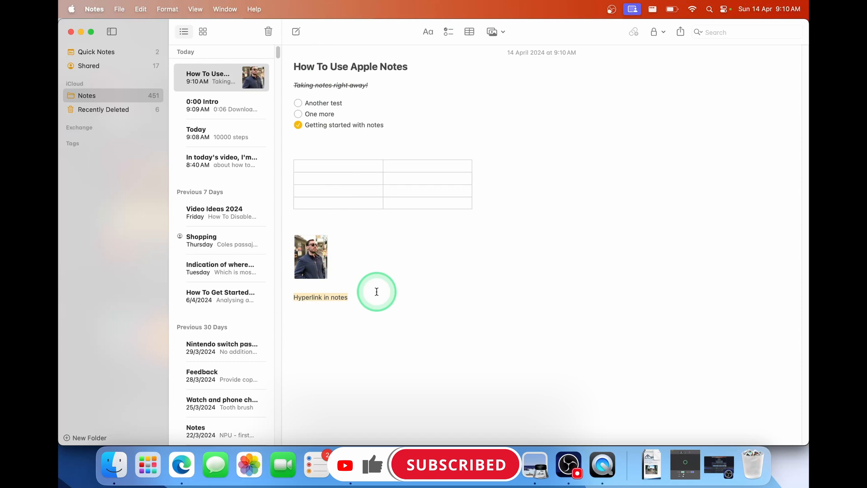
pyautogui.press('super+Tab')
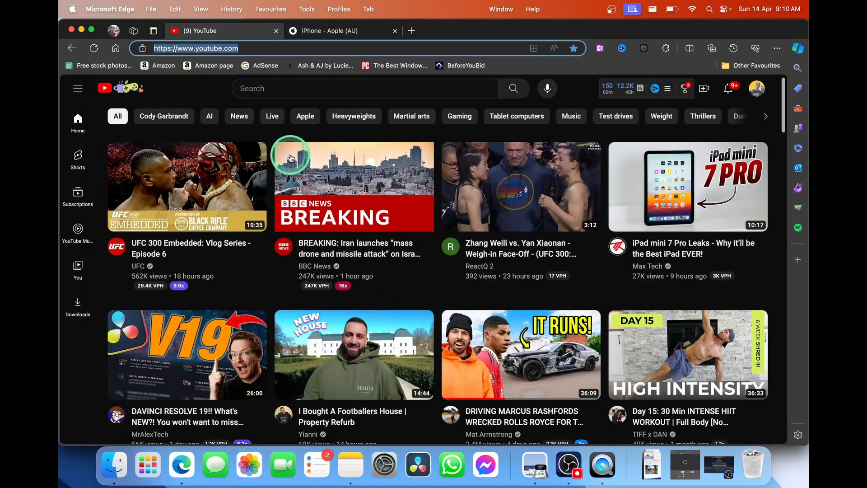
pyautogui.press('super+c')
pyautogui.rightClick(228, 45)
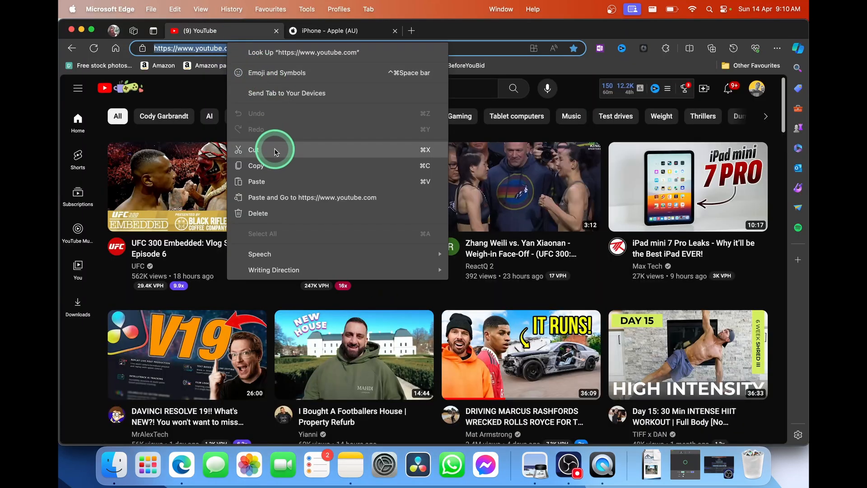
pyautogui.click(273, 168)
pyautogui.press('super+Tab')
pyautogui.click(350, 336)
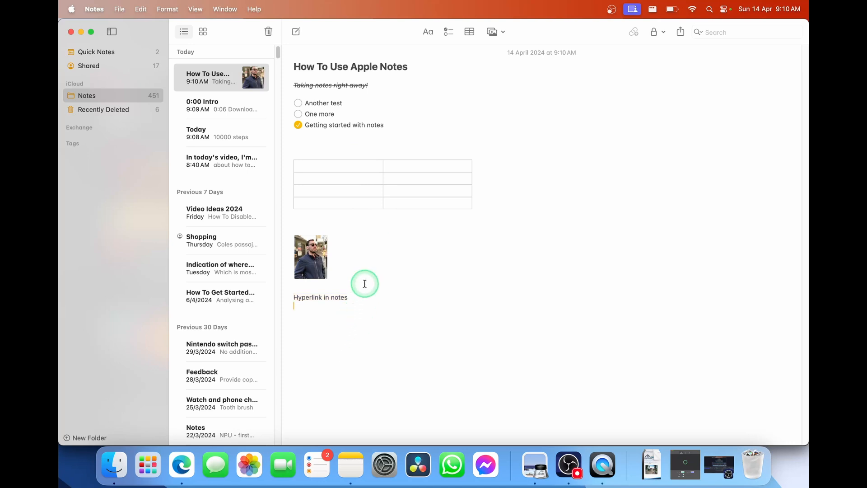
pyautogui.moveTo(359, 295); pyautogui.dragTo(293, 296)
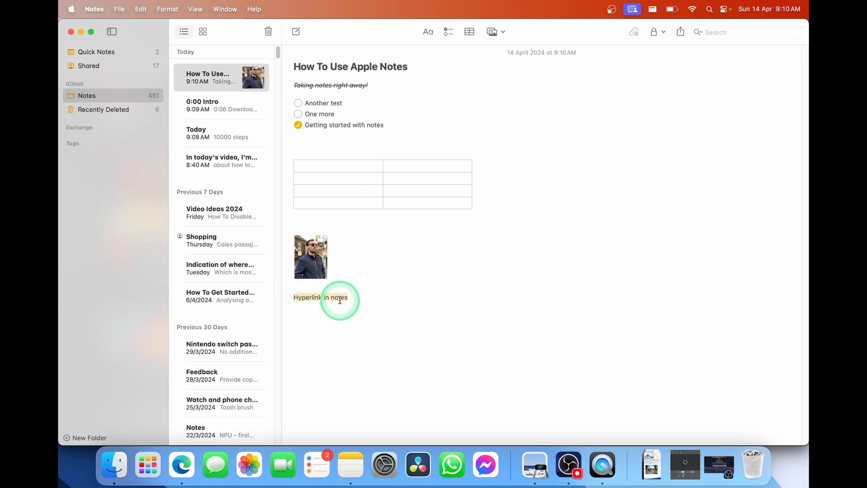
pyautogui.press('super+k')
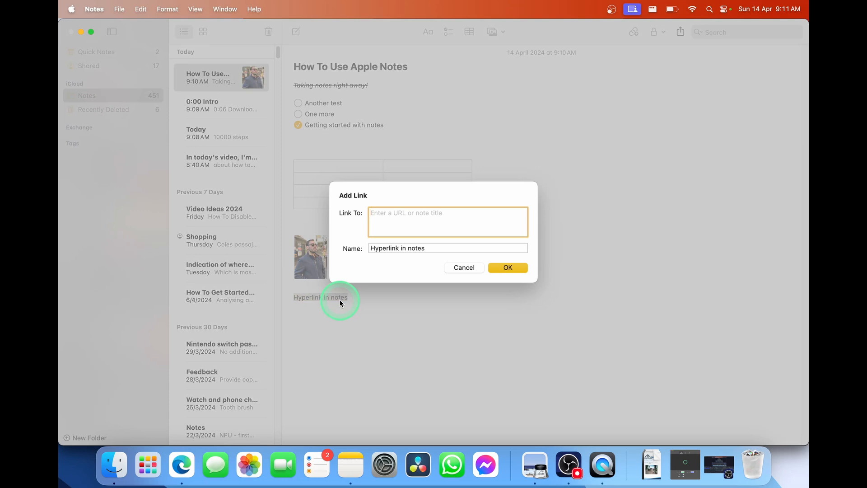
pyautogui.press('super+v')
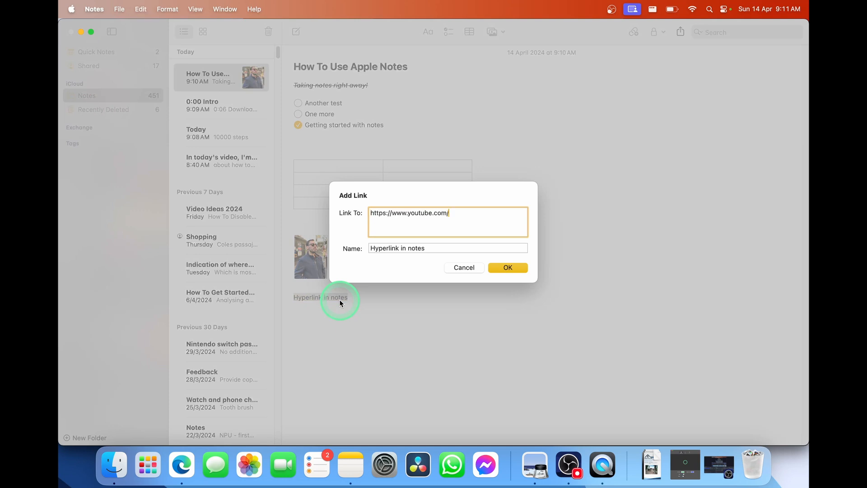
pyautogui.click(507, 268)
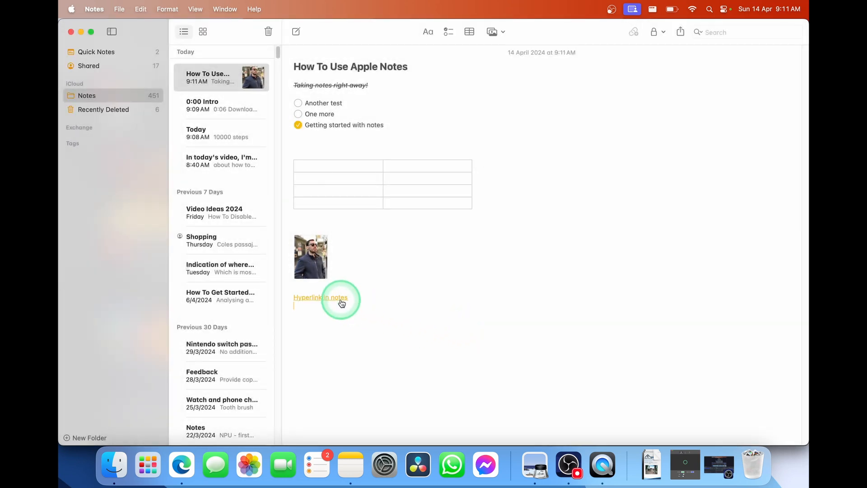
pyautogui.moveTo(342, 304)
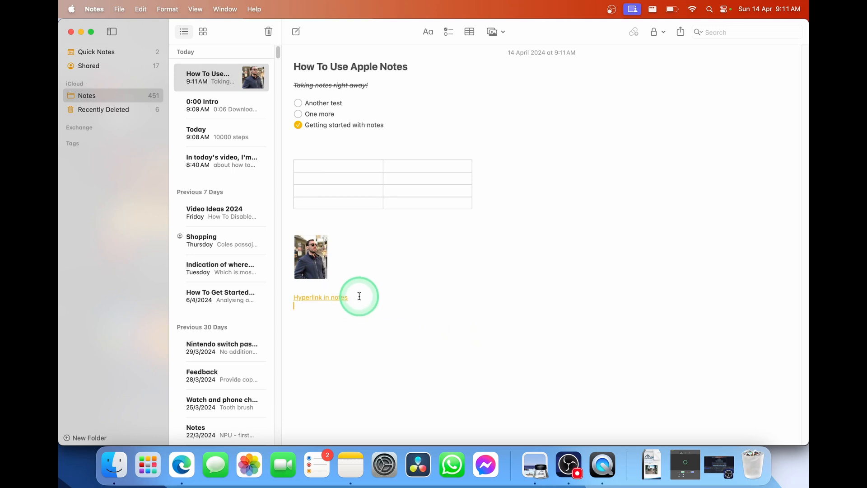
# Add the line "Create a link" below the hyperlink and link its word "link" to the copied YouTube address
pyautogui.press('Return')
pyautogui.write('Create a link')
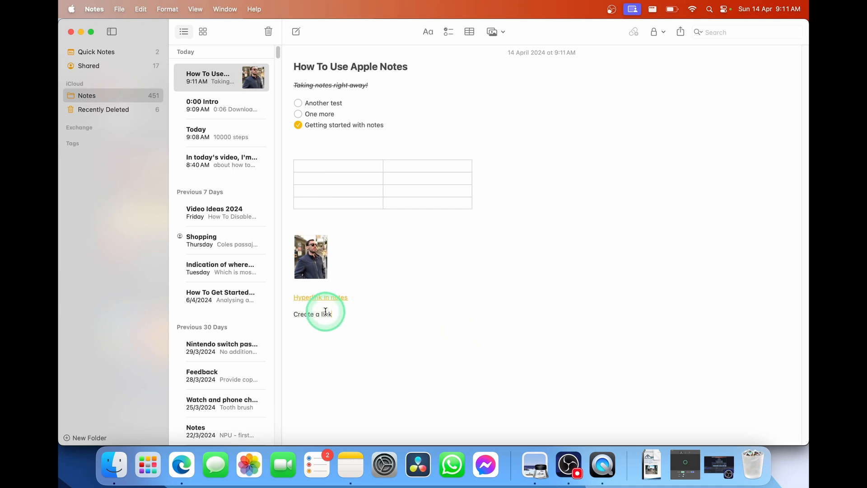
pyautogui.doubleClick(326, 314)
pyautogui.rightClick(326, 315)
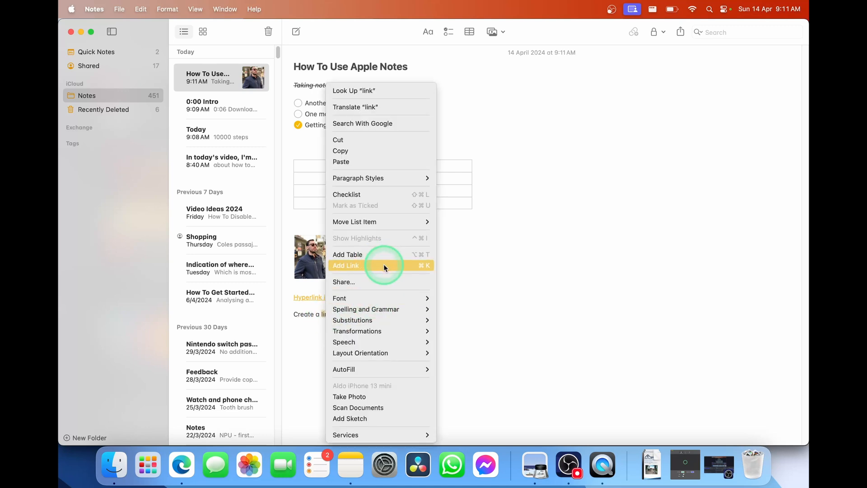
pyautogui.click(426, 269)
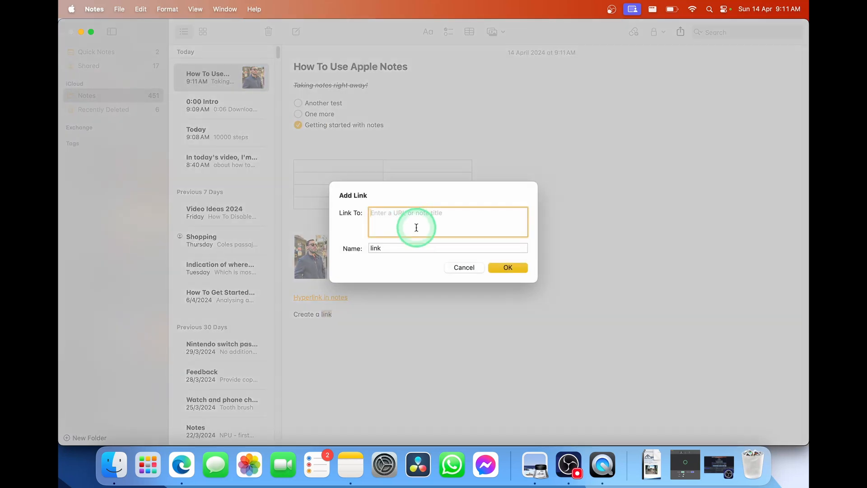
pyautogui.press('super+v')
pyautogui.click(508, 259)
pyautogui.click(518, 271)
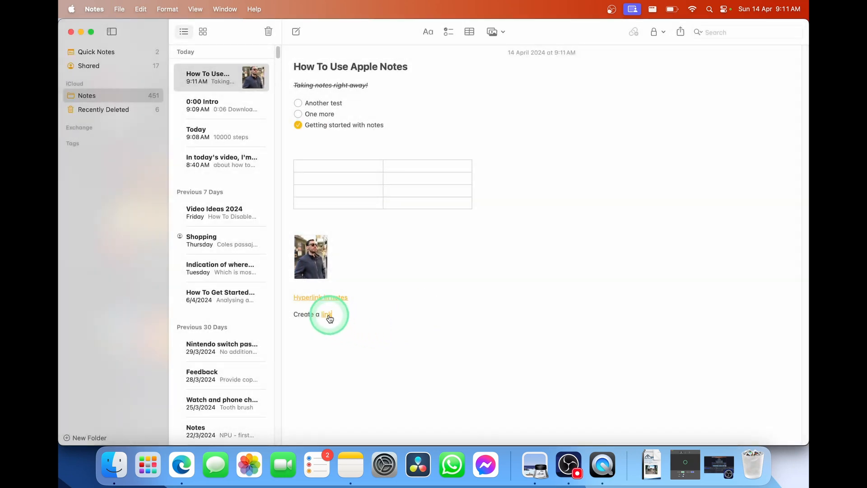
# Check the address behind the word "link" and view the Add Link form for the word "Create" without adding a link
pyautogui.moveTo(329, 319)
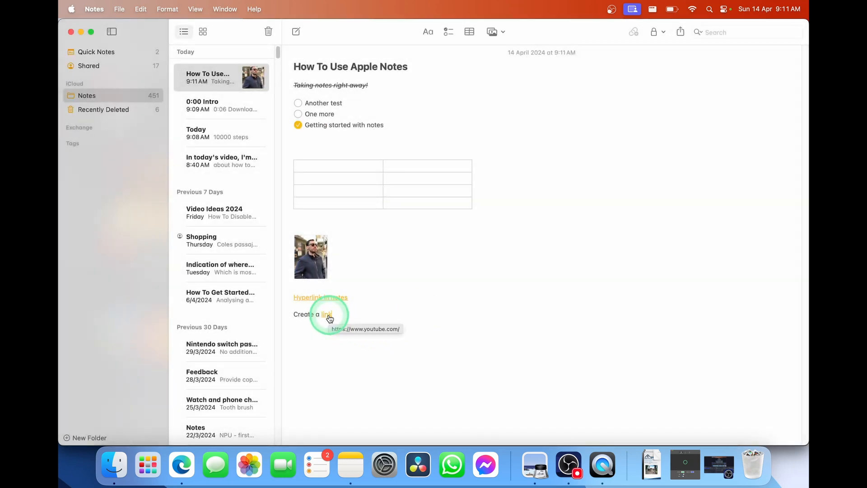
pyautogui.click(329, 315)
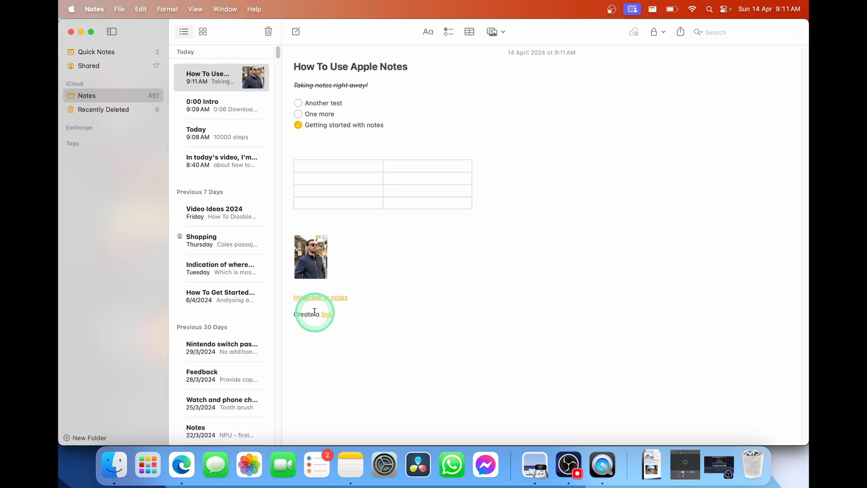
pyautogui.rightClick(301, 314)
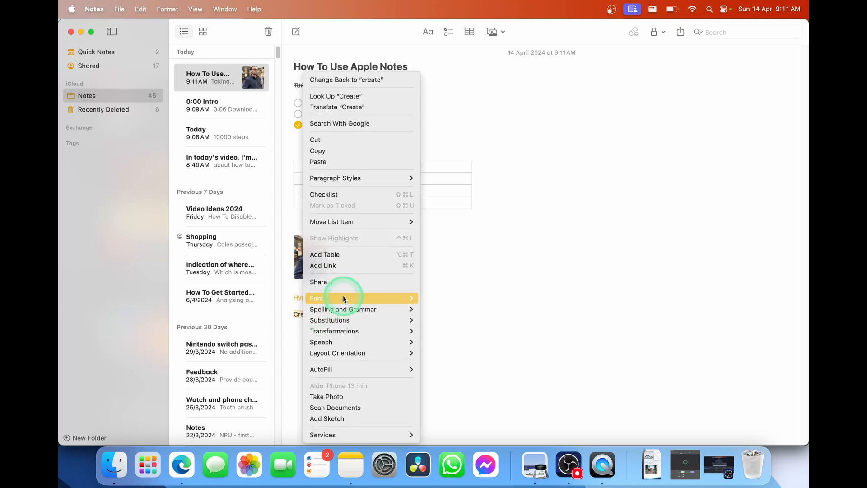
pyautogui.click(366, 269)
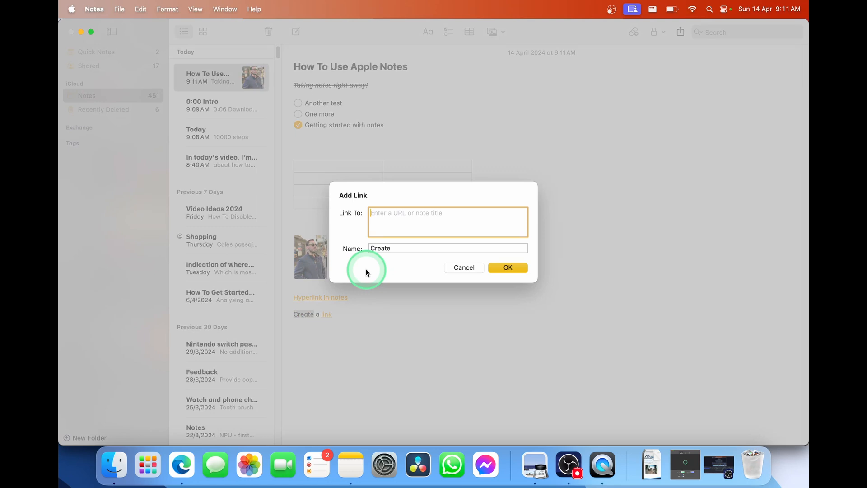
pyautogui.press('Escape')
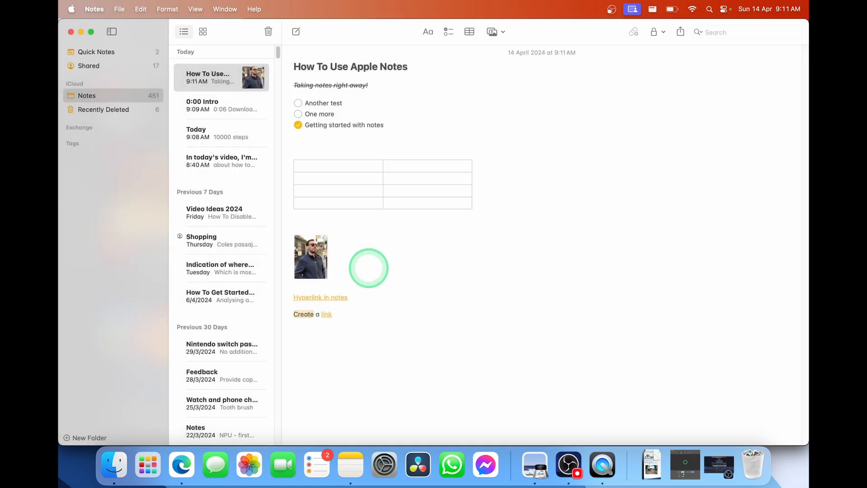
pyautogui.click(363, 321)
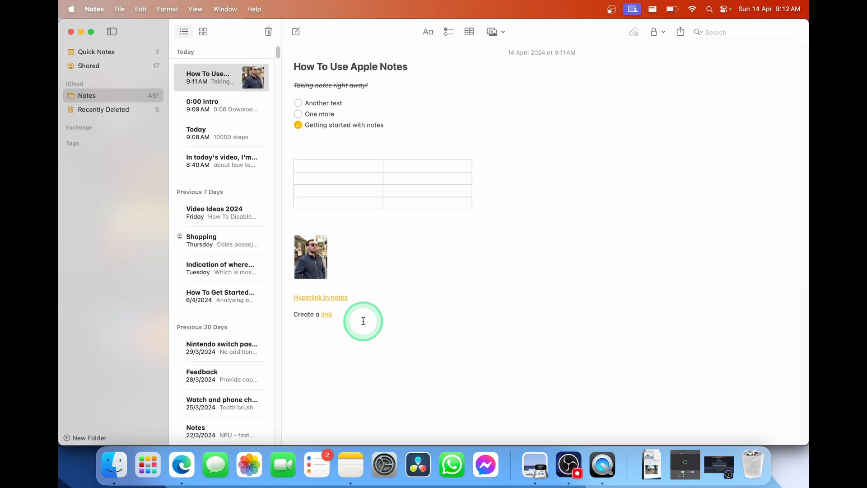
# Lock the note "How To Use Apple Notes" and acknowledge the information about locked notes
pyautogui.click(664, 32)
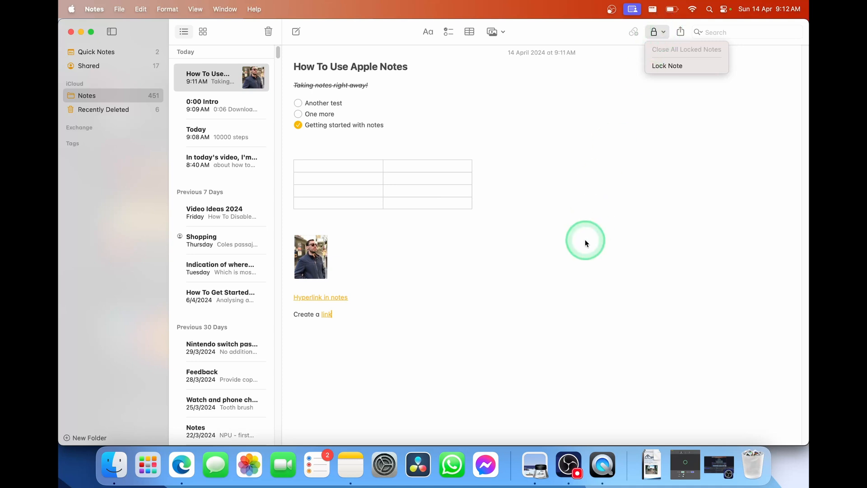
pyautogui.click(586, 239)
pyautogui.click(664, 33)
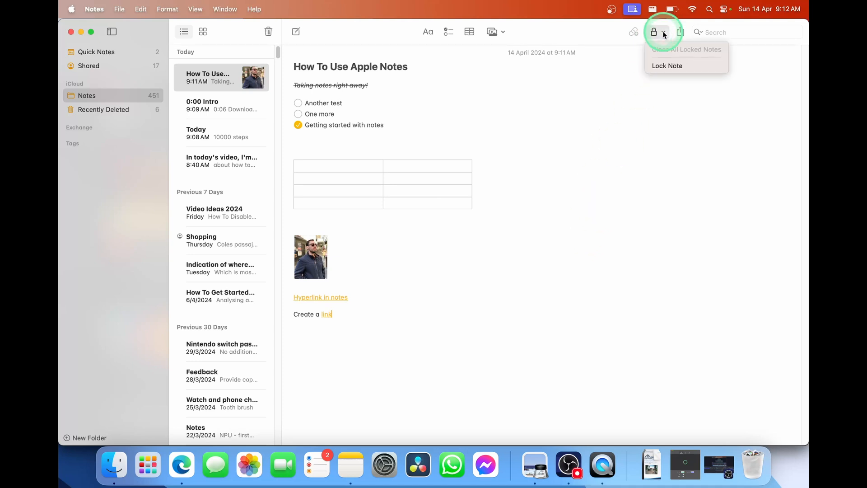
pyautogui.click(677, 66)
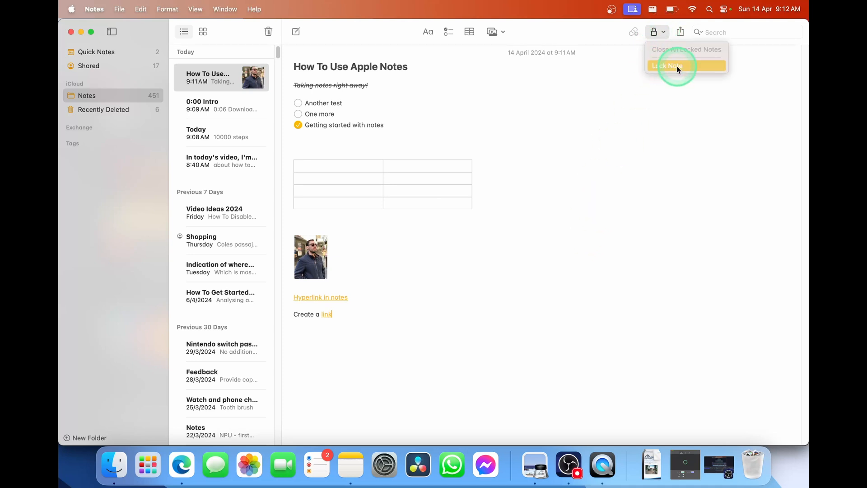
pyautogui.click(677, 66)
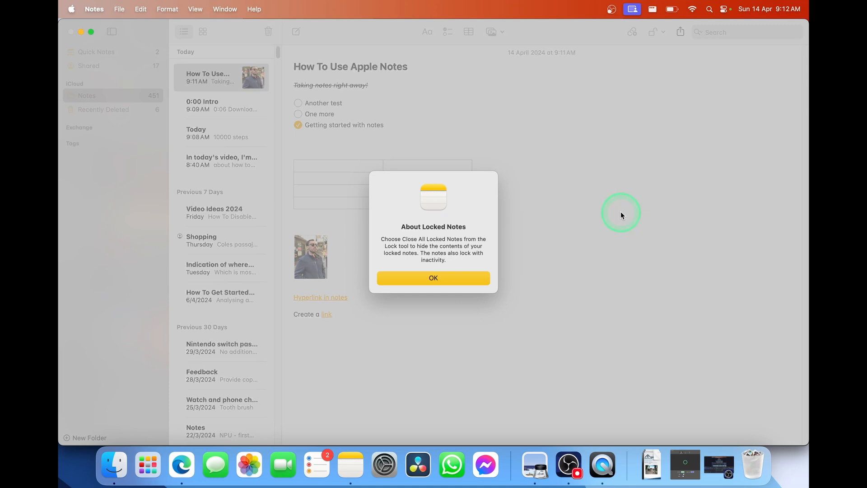
pyautogui.click(446, 278)
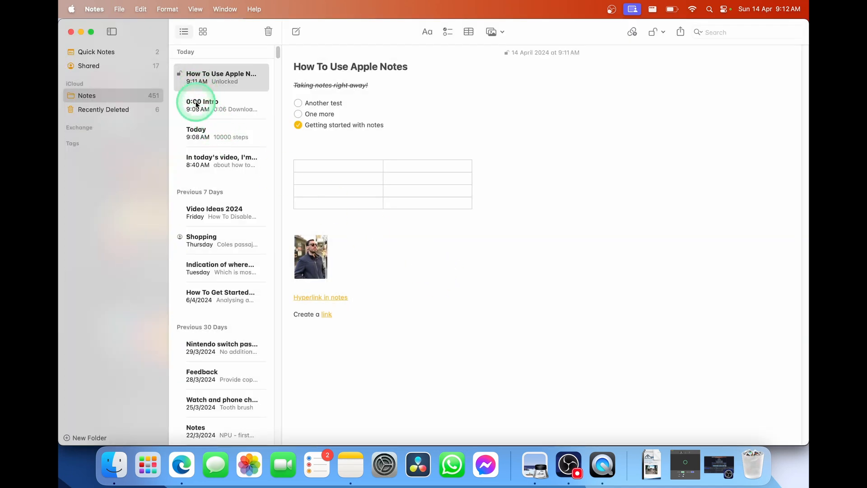
# Quit and reopen Notes to close the contents of the locked note "How To Use Apple Notes"
pyautogui.rightClick(201, 82)
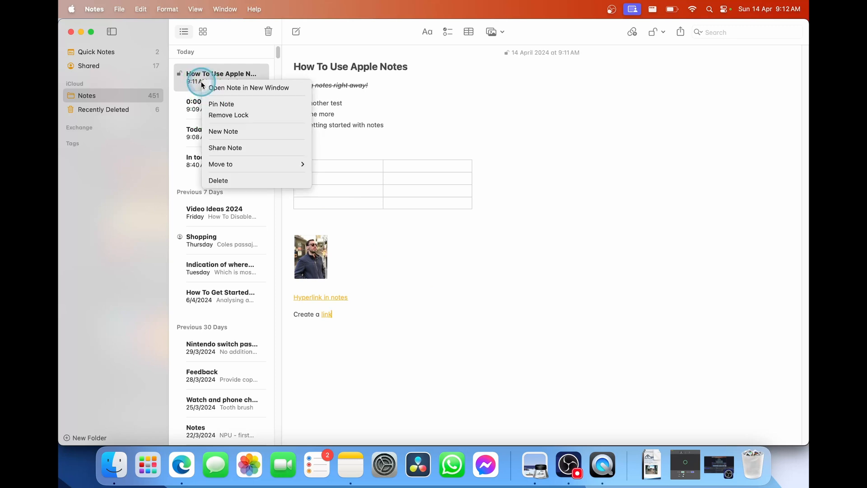
pyautogui.click(237, 115)
pyautogui.click(232, 106)
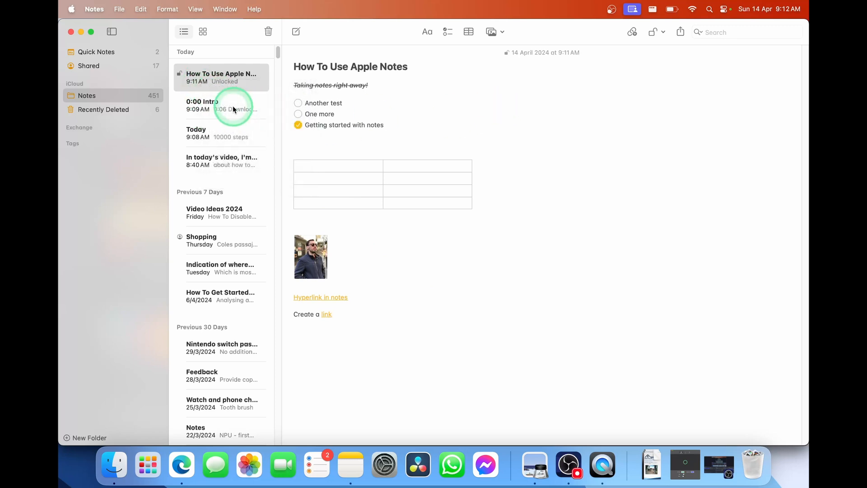
pyautogui.click(228, 81)
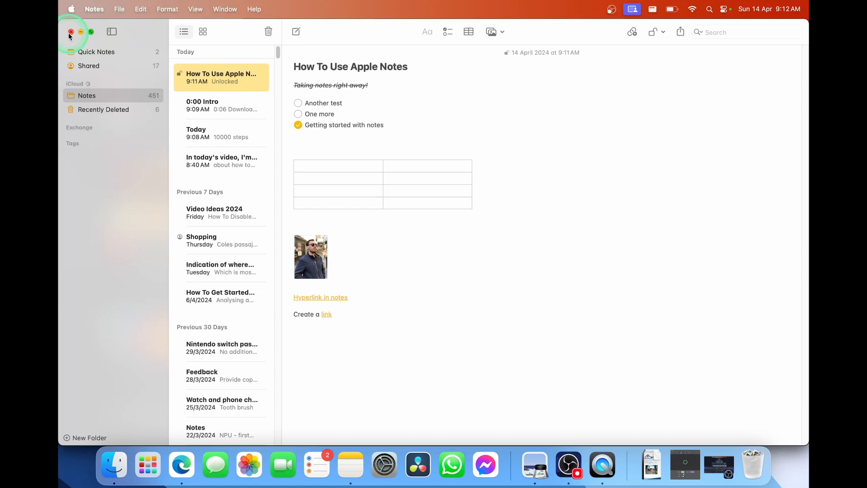
pyautogui.press('super+q')
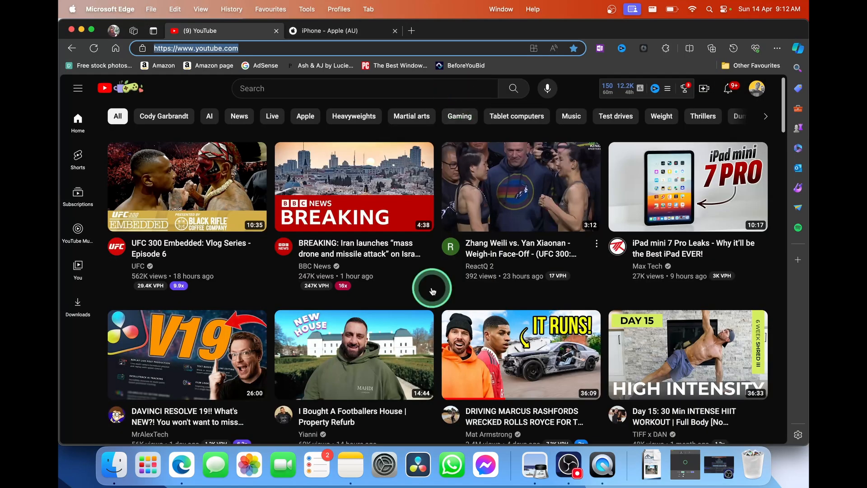
pyautogui.click(351, 465)
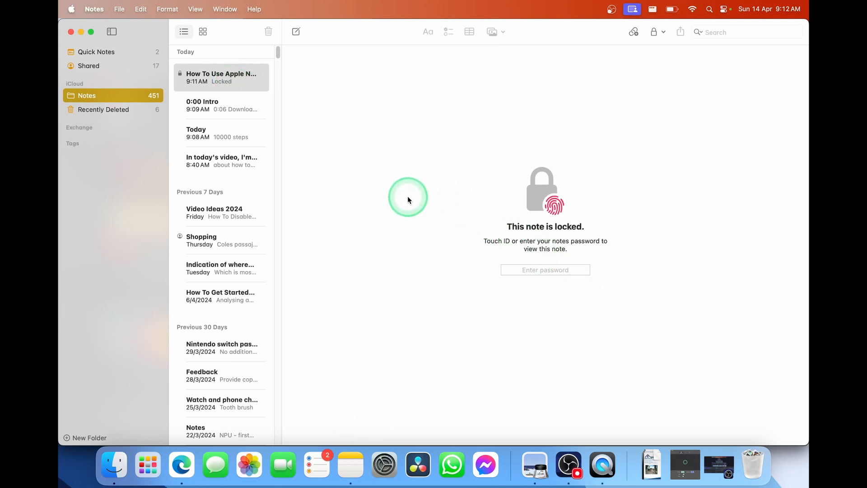
# Unlock the note "How To Use Apple Notes" and remove its lock
pyautogui.click(543, 272)
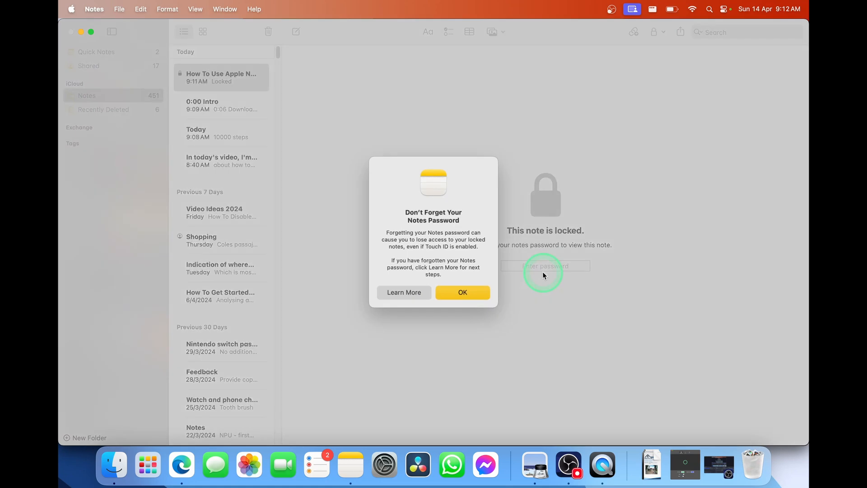
pyautogui.click(471, 294)
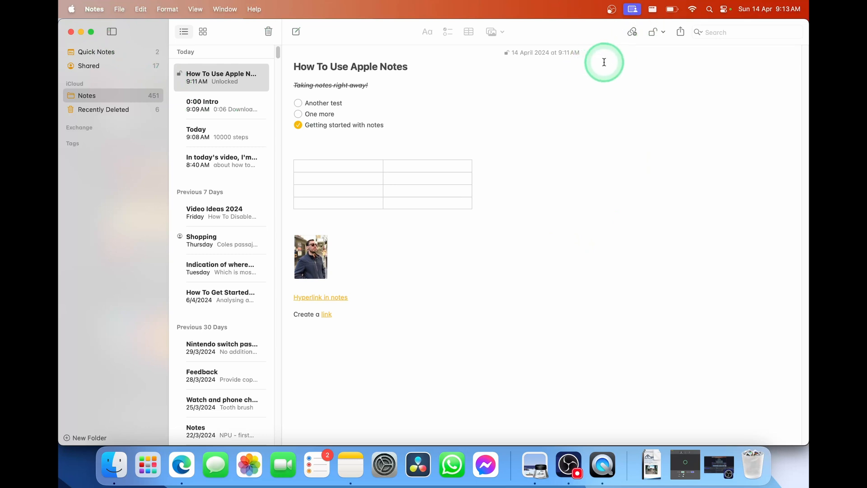
pyautogui.click(664, 33)
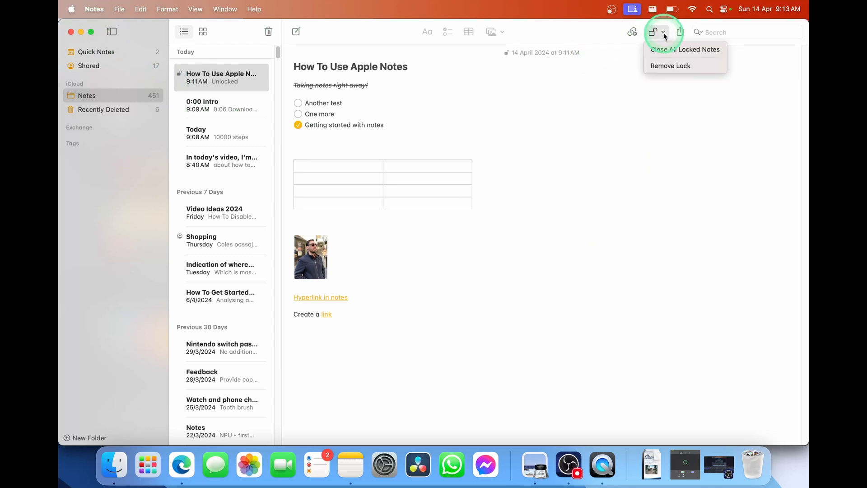
pyautogui.click(693, 63)
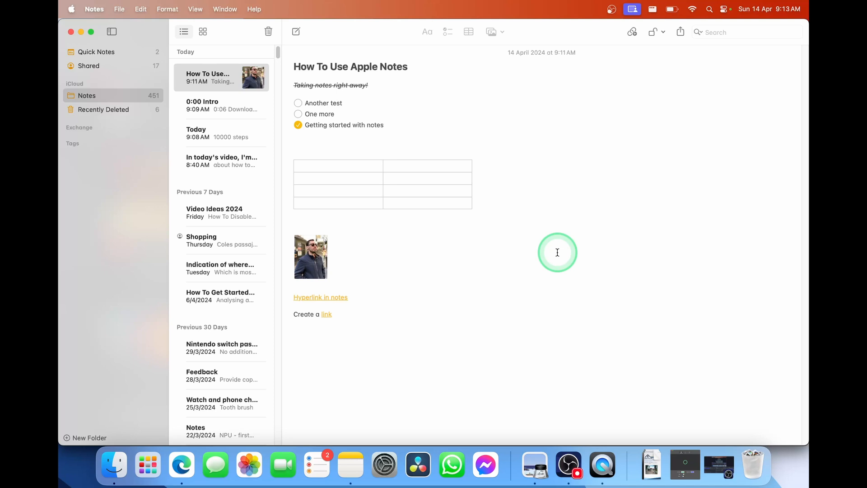
# Open the sharing options for the note and review the Collaborate setting and the choices for who can access it
pyautogui.click(388, 317)
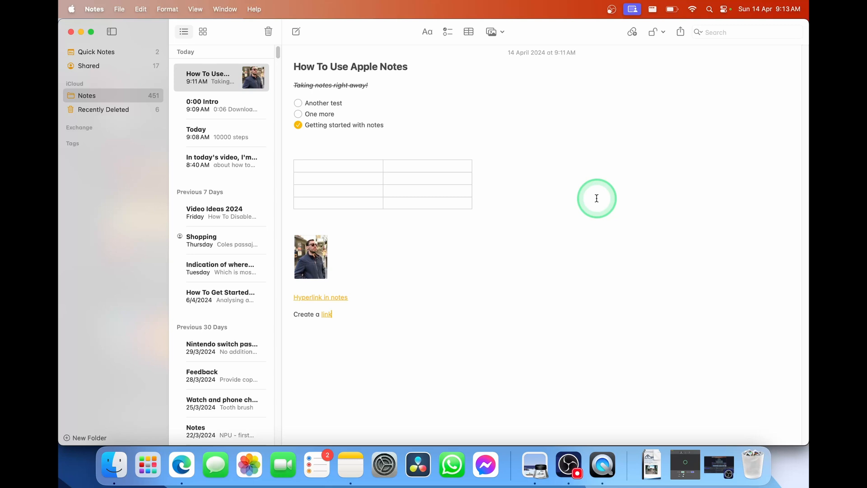
pyautogui.click(681, 32)
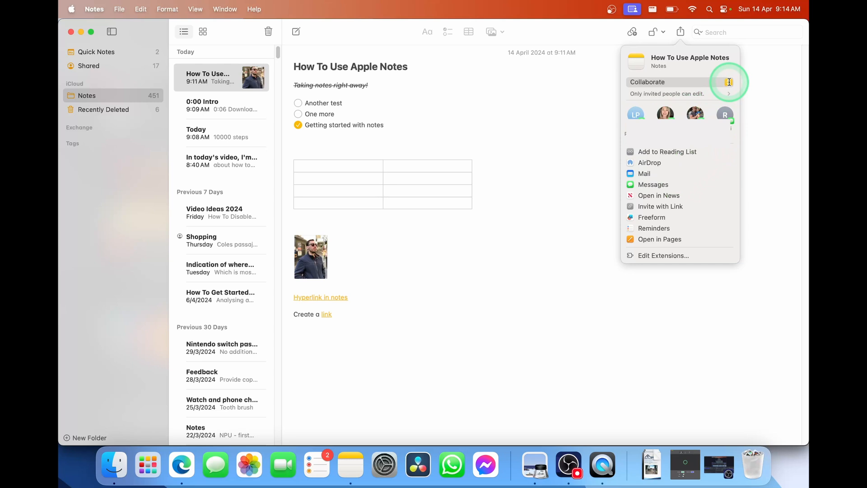
pyautogui.click(729, 82)
pyautogui.click(677, 83)
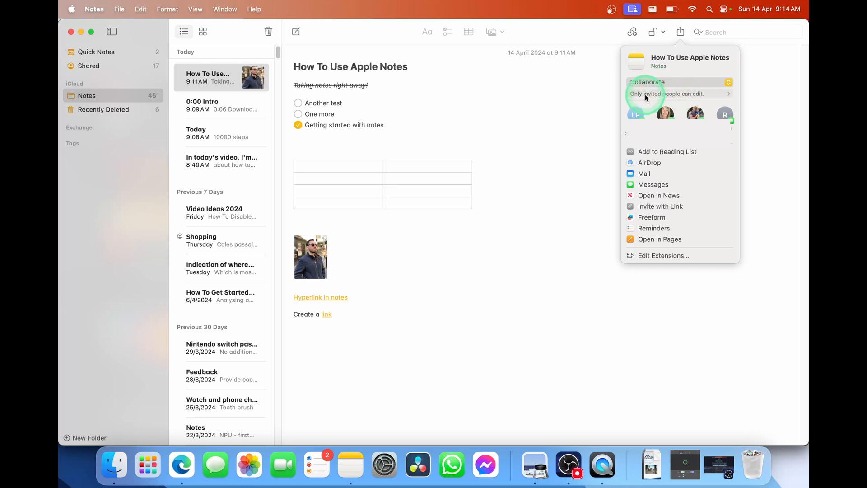
pyautogui.click(728, 94)
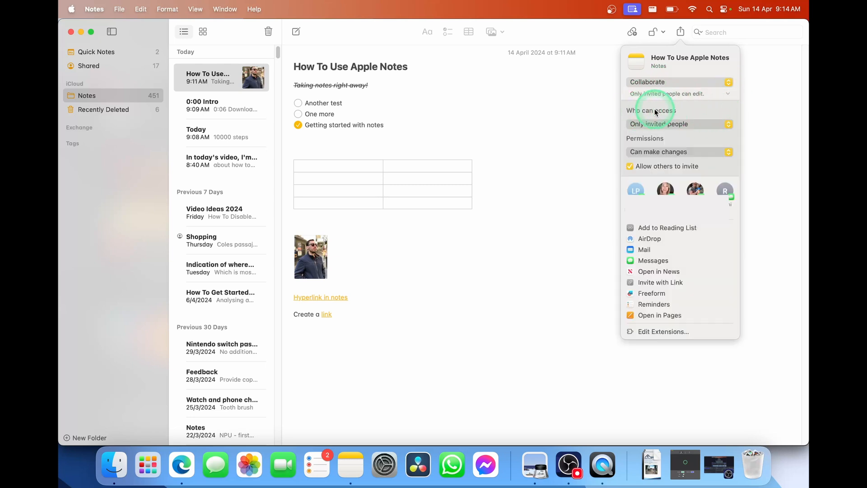
pyautogui.click(660, 124)
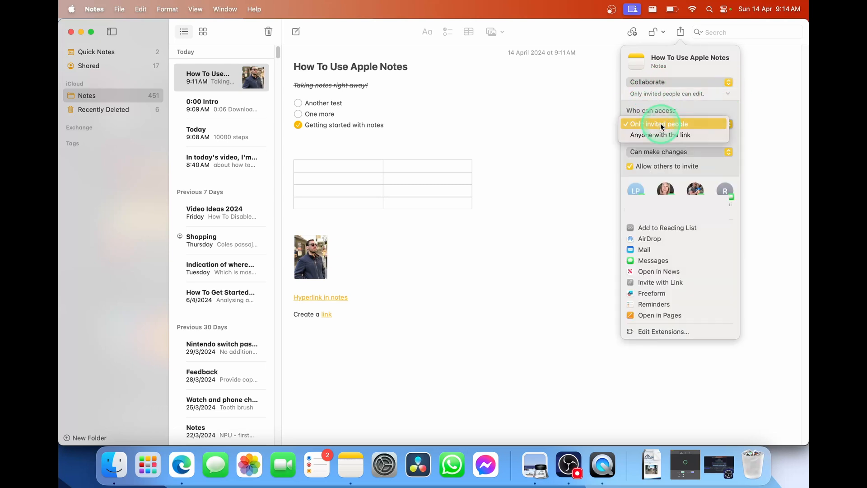
pyautogui.click(683, 111)
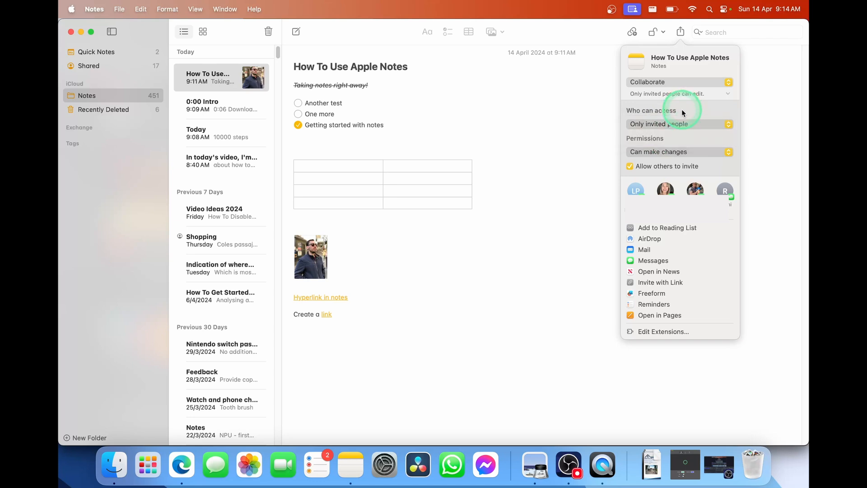
# Review the collaborators' permission choices and the Invite with Link form, closing it without creating a link
pyautogui.click(663, 153)
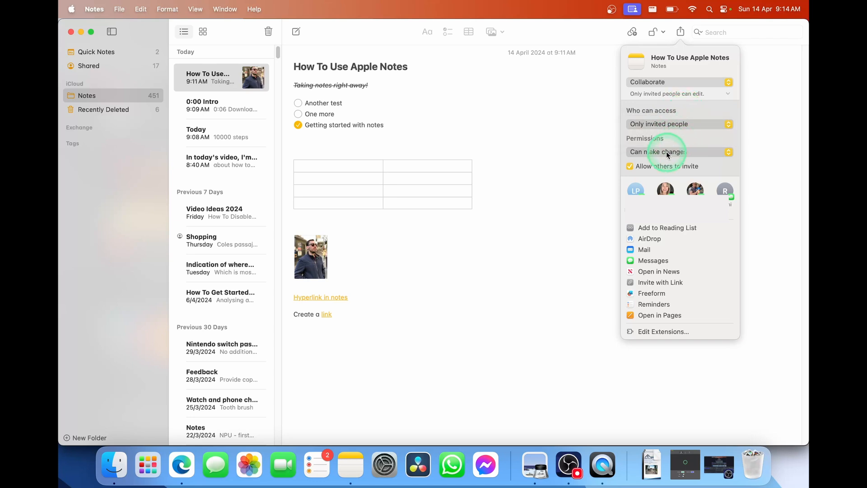
pyautogui.click(717, 153)
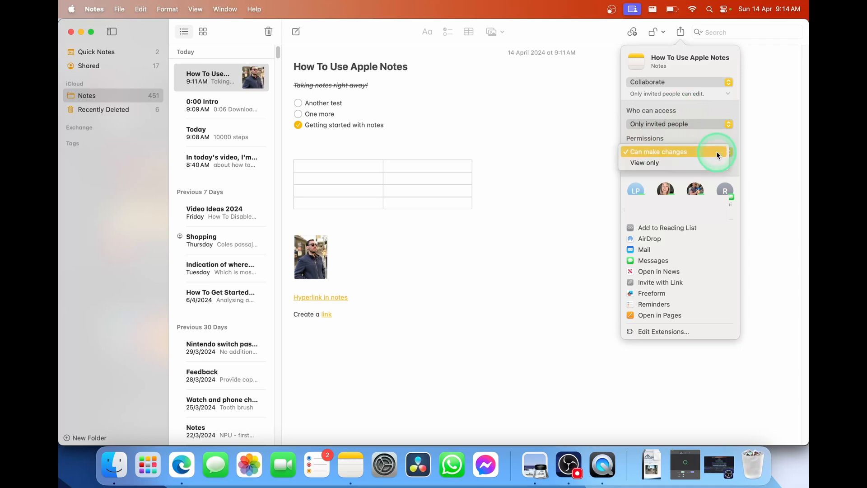
pyautogui.click(657, 153)
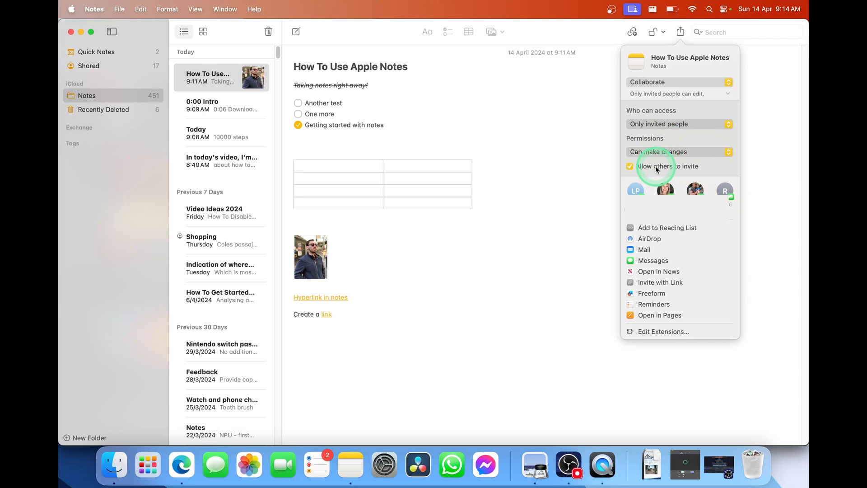
pyautogui.click(726, 91)
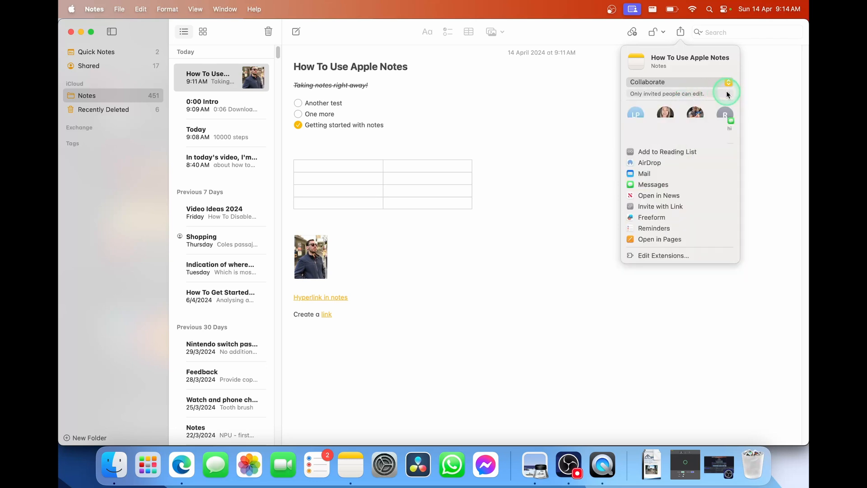
pyautogui.click(661, 95)
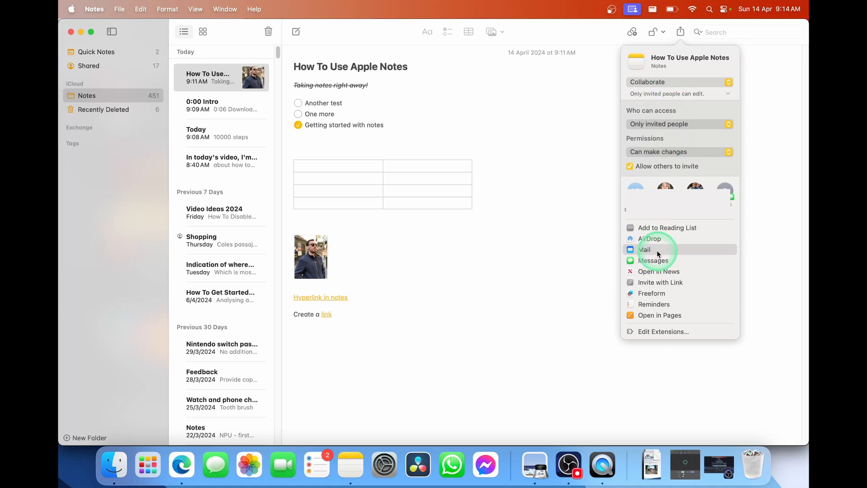
pyautogui.click(672, 283)
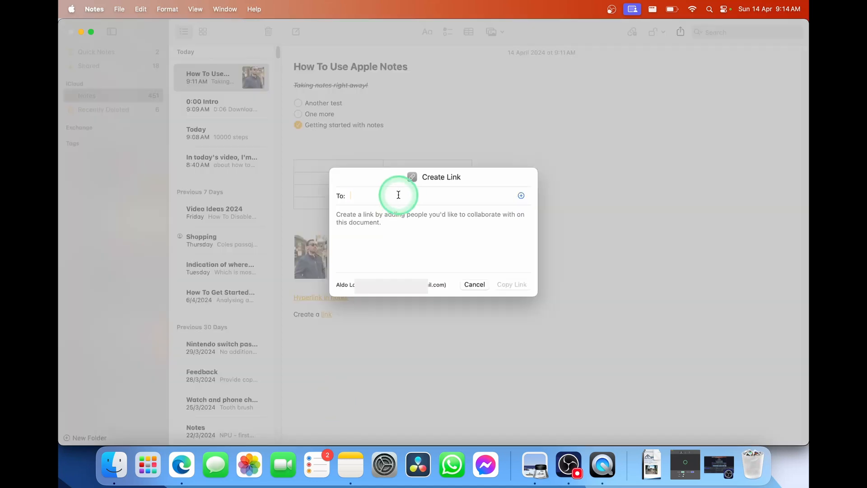
pyautogui.click(474, 285)
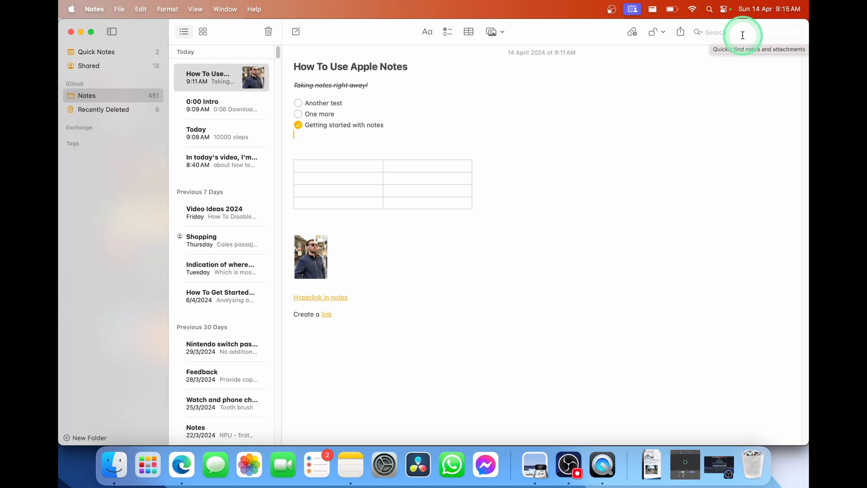
# View the account scope choices and the suggested searches of the notes search
pyautogui.click(701, 32)
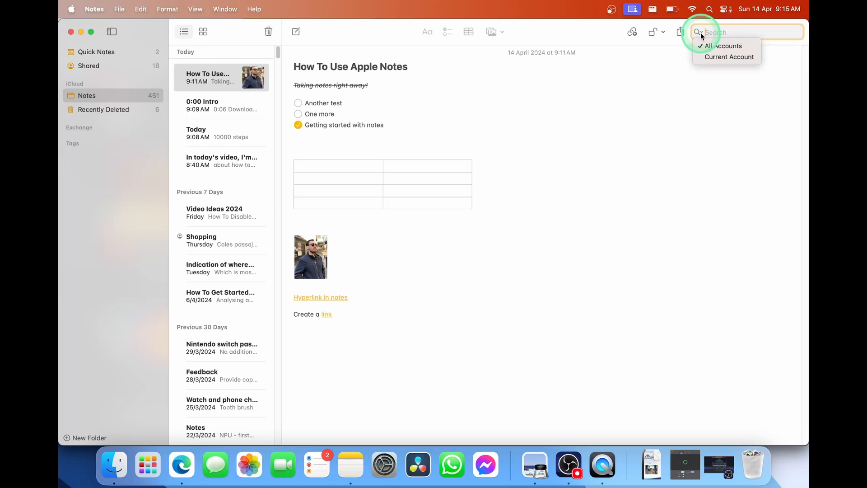
pyautogui.click(725, 29)
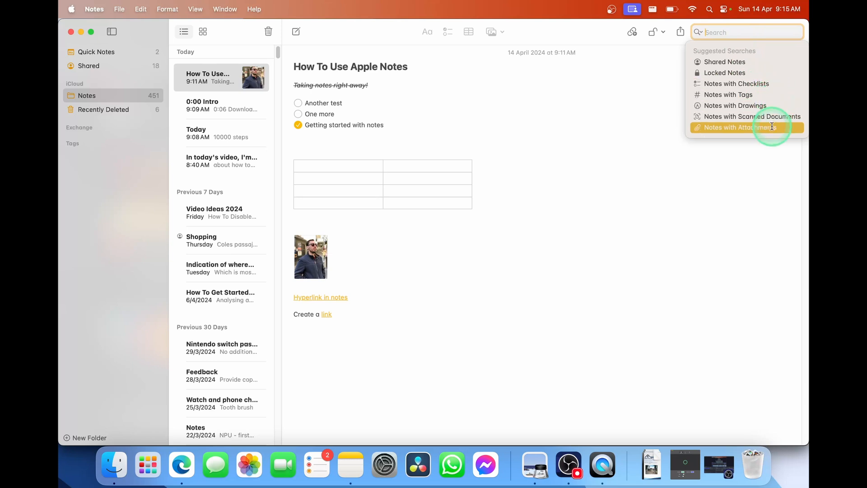
# Filter the notes search to notes with checklists and browse the matching notes
pyautogui.click(765, 83)
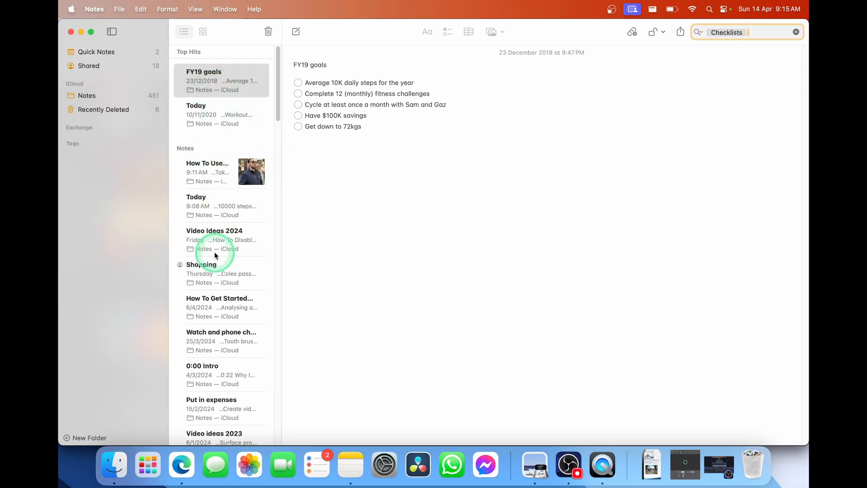
pyautogui.scroll(-3, 217, 251)
pyautogui.scroll(-5, 216, 255)
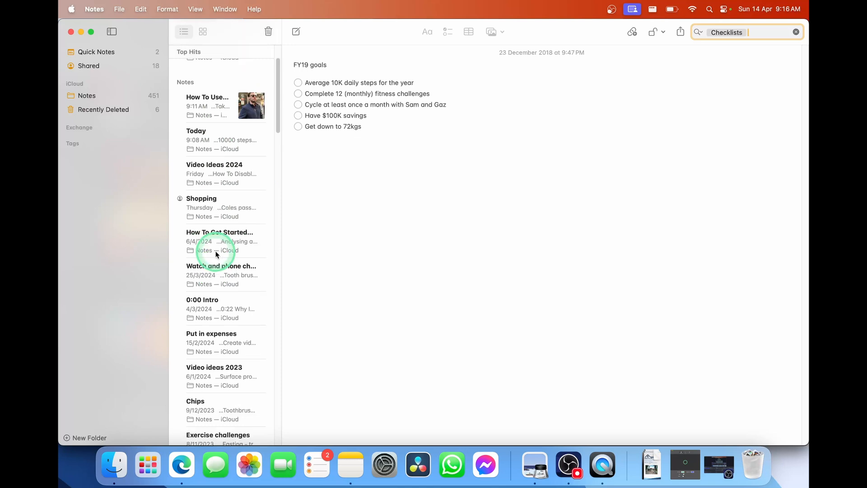
pyautogui.scroll(8, 216, 254)
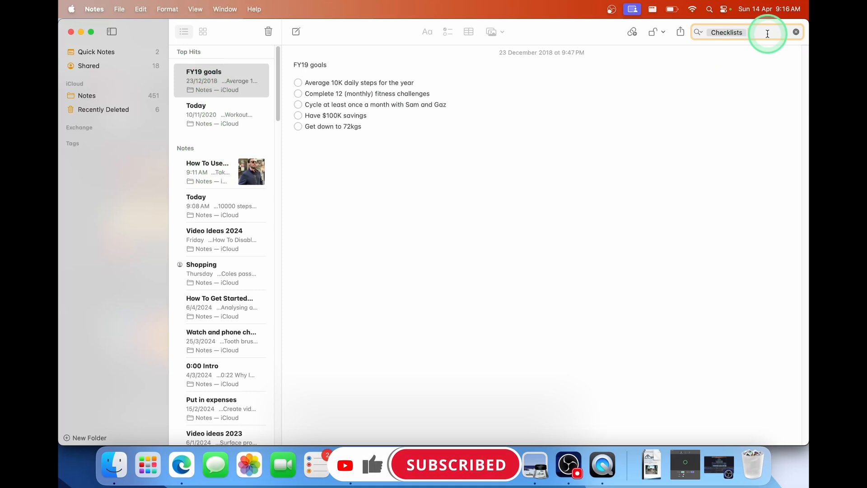
# Search the checklist notes for "how to", browse the matches and clear the search
pyautogui.write('how to')
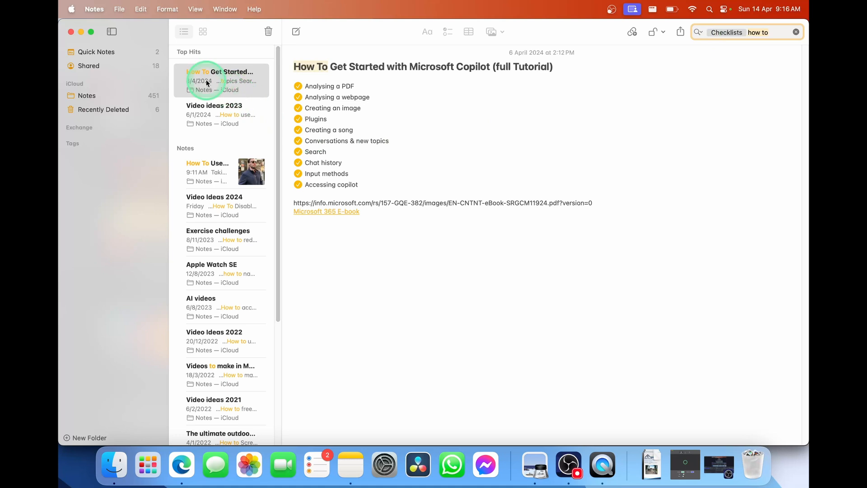
pyautogui.scroll(-5, 207, 247)
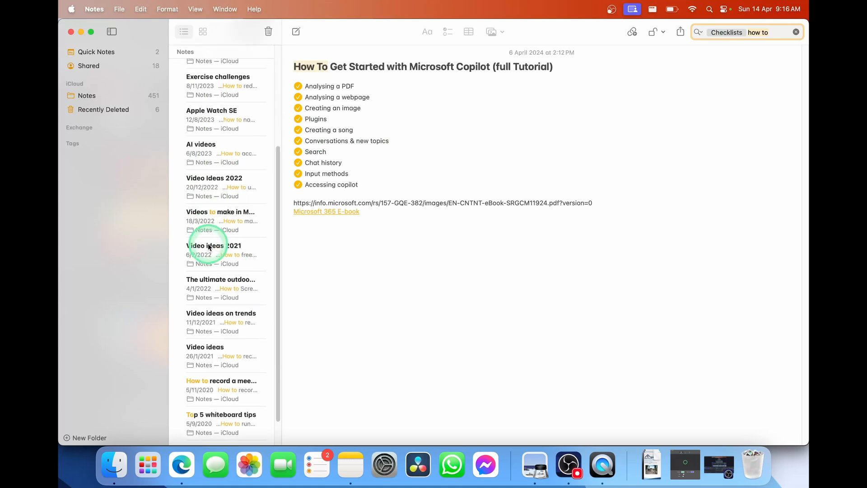
pyautogui.scroll(5, 210, 247)
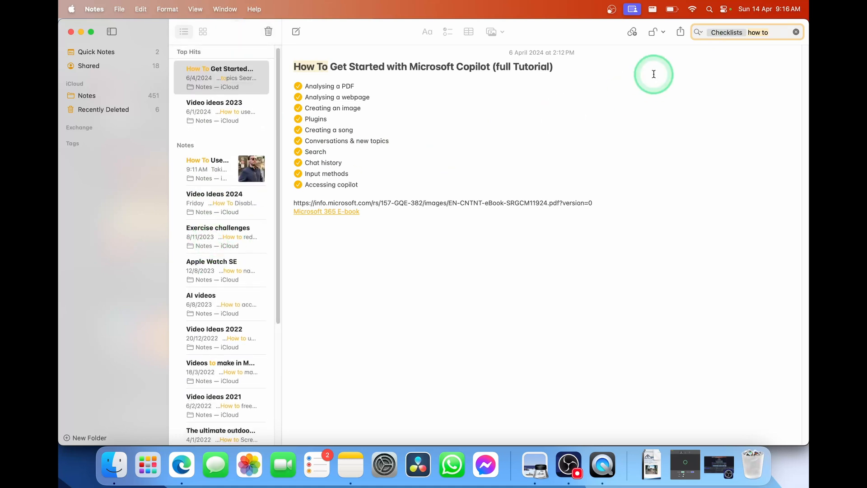
pyautogui.click(796, 33)
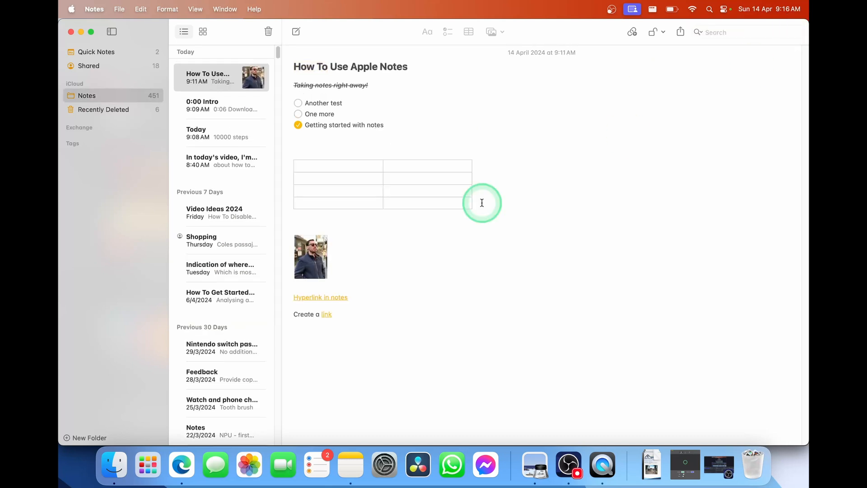
# Add an empty line below "Create a link" and try to insert a sketch from the iPhone there
pyautogui.click(378, 313)
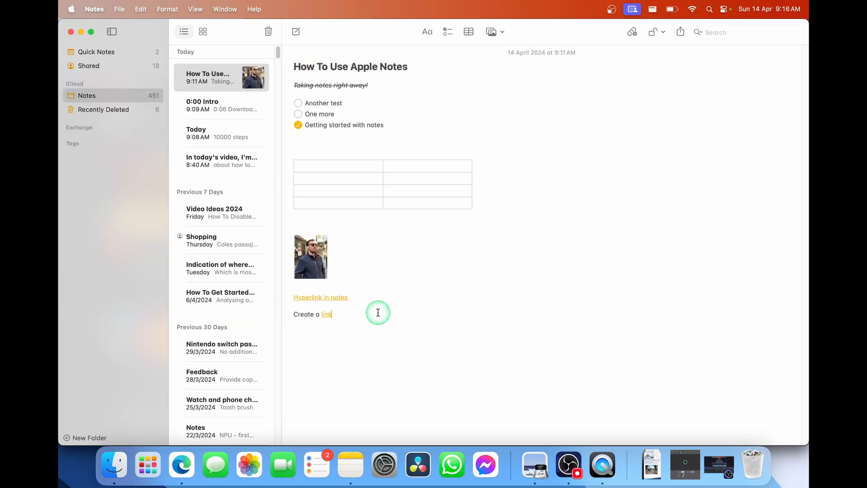
pyautogui.press('Return')
pyautogui.press('Return')
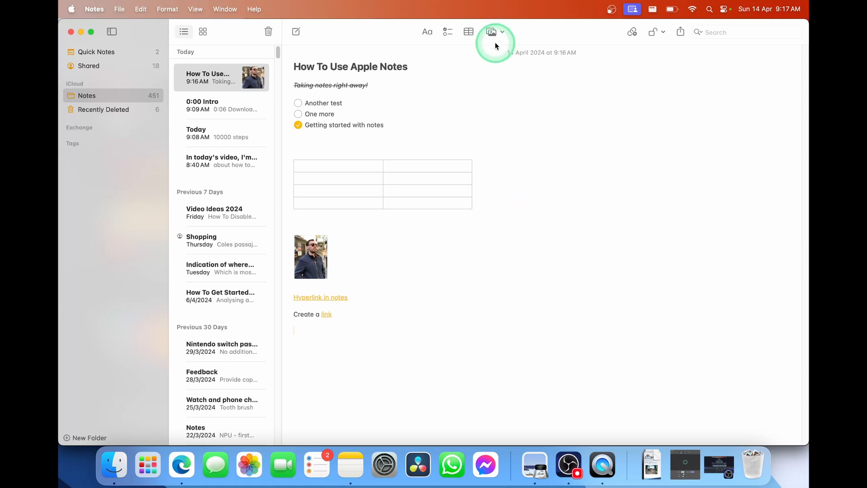
pyautogui.click(501, 33)
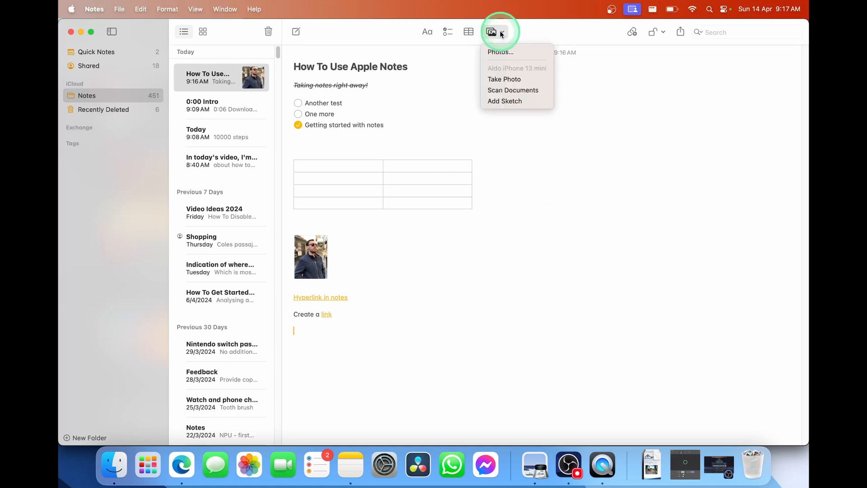
pyautogui.click(512, 102)
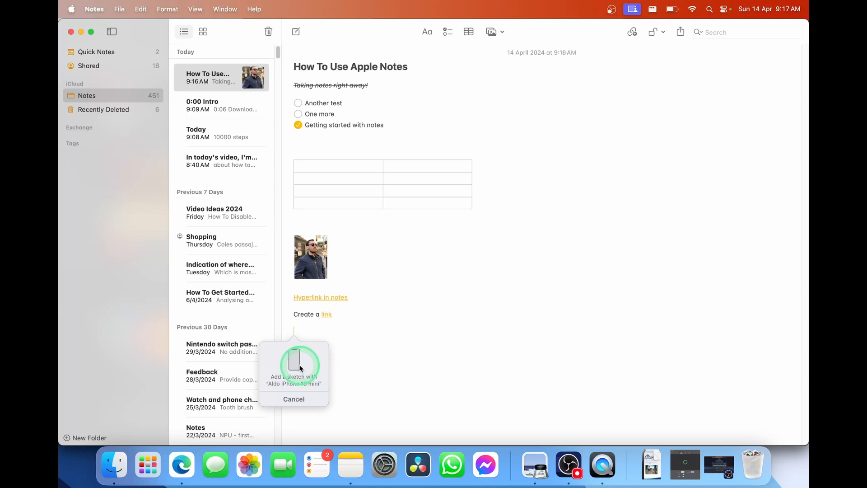
pyautogui.click(322, 333)
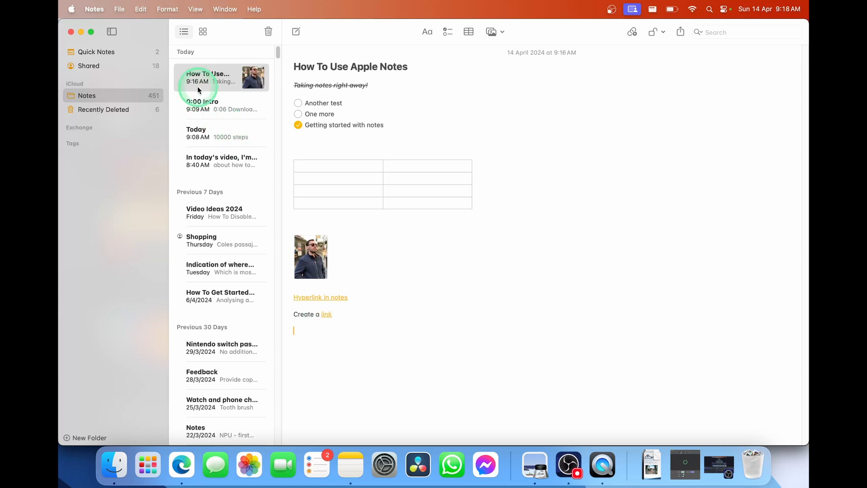
# Open the notes "0:00 Intro" and "How To Use Apple Notes" in separate windows and reposition them beside the note list
pyautogui.doubleClick(217, 108)
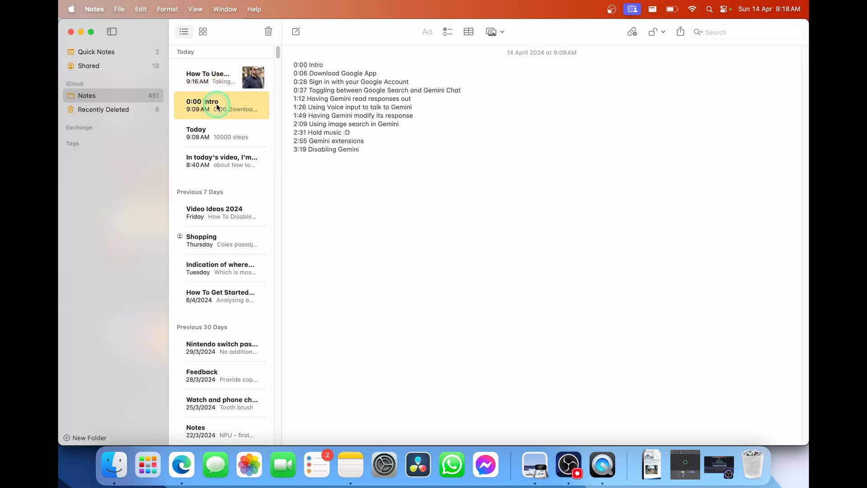
pyautogui.moveTo(387, 153); pyautogui.dragTo(627, 137)
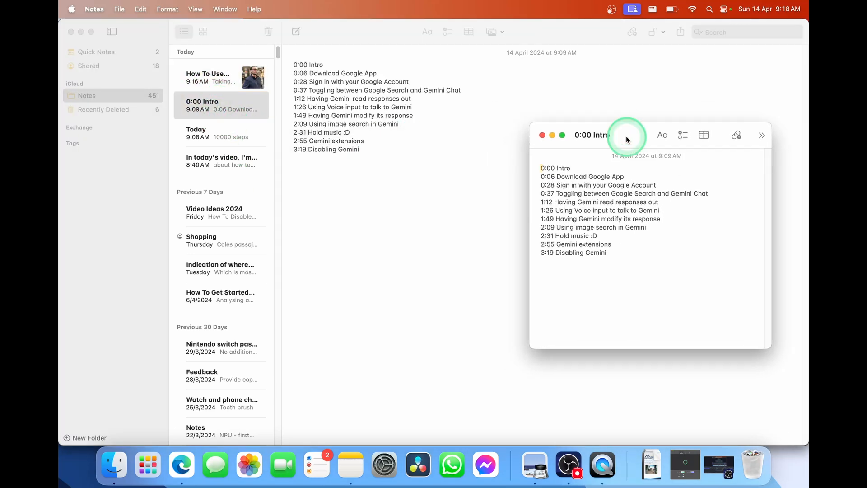
pyautogui.doubleClick(206, 82)
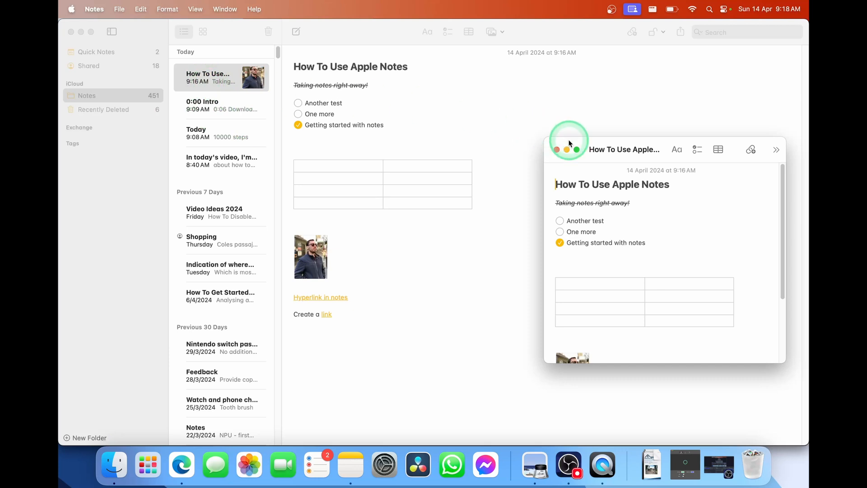
pyautogui.moveTo(576, 136); pyautogui.dragTo(547, 124)
pyautogui.click(547, 124)
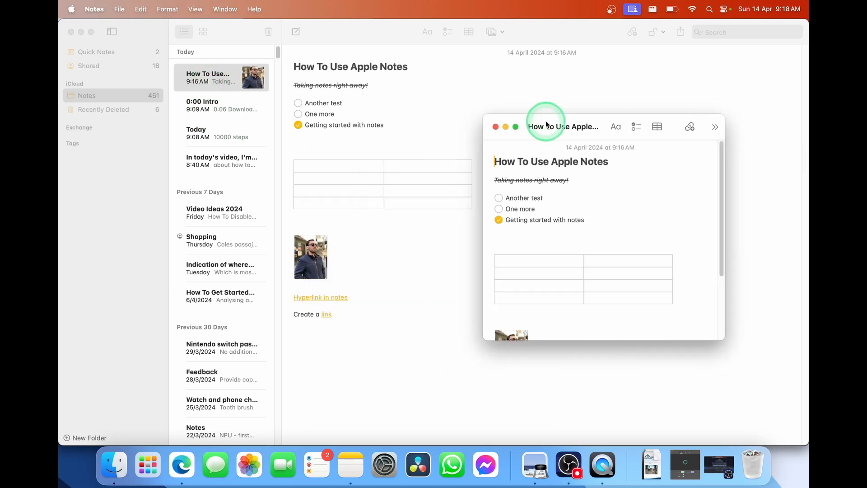
# Bring the "0:00 Intro" window to the front, then show all Notes windows and switch to "How To Use Apple Notes"
pyautogui.click(356, 465)
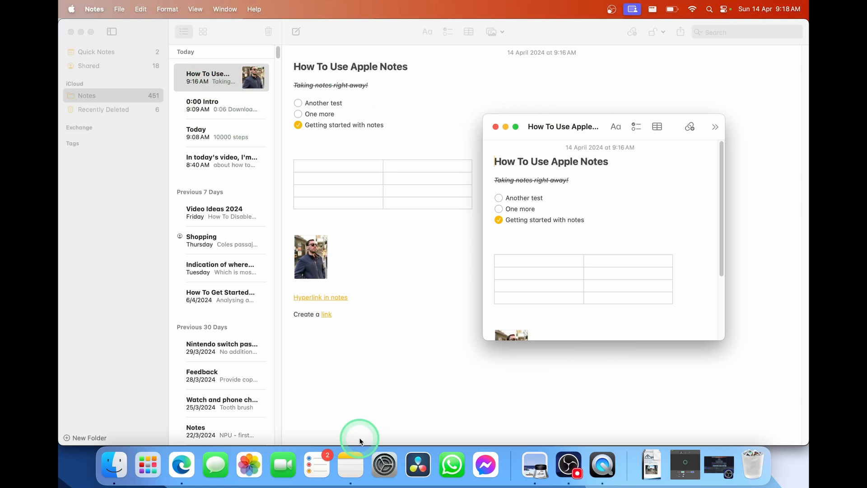
pyautogui.rightClick(353, 467)
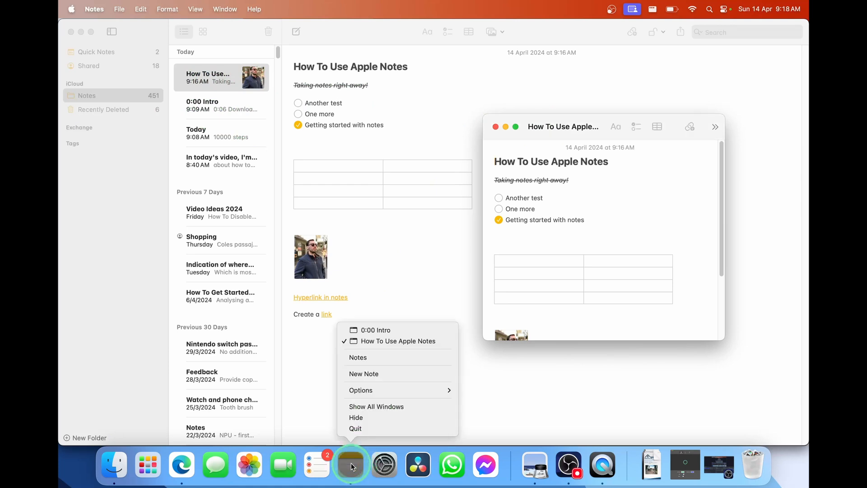
pyautogui.click(384, 334)
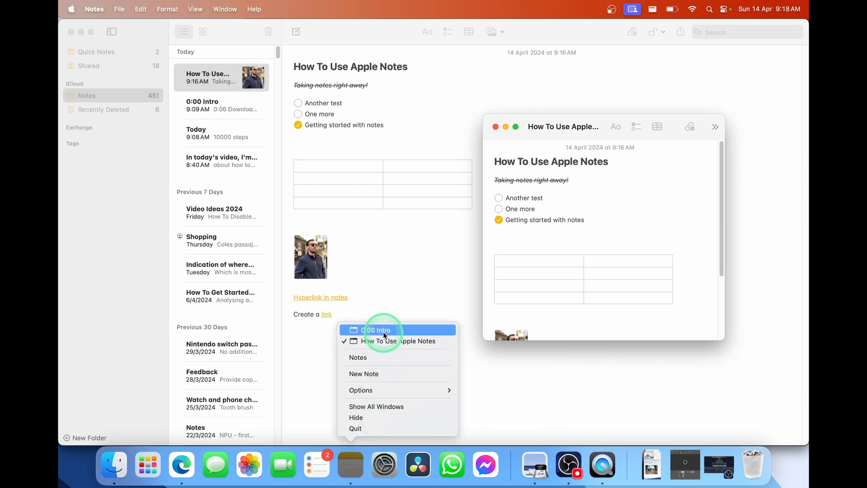
pyautogui.rightClick(357, 462)
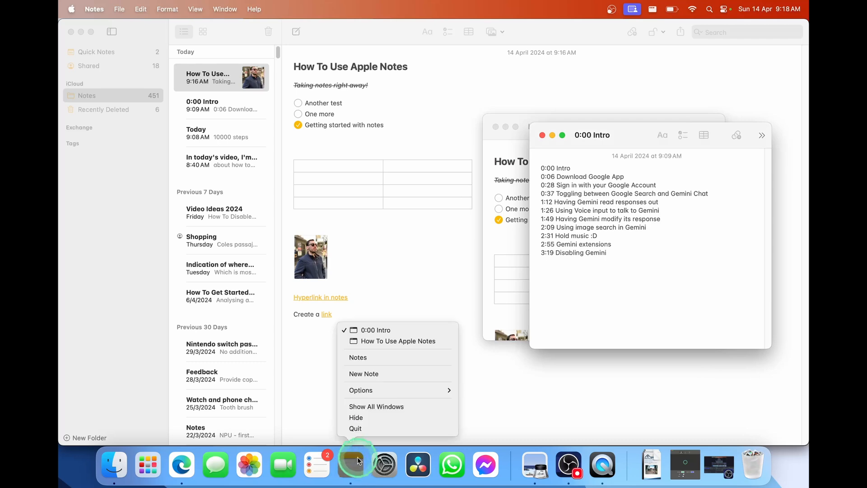
pyautogui.click(396, 407)
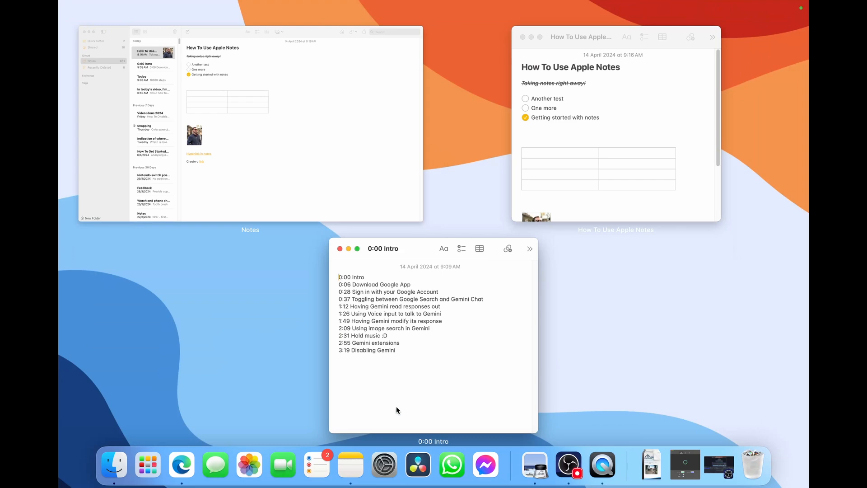
pyautogui.click(581, 153)
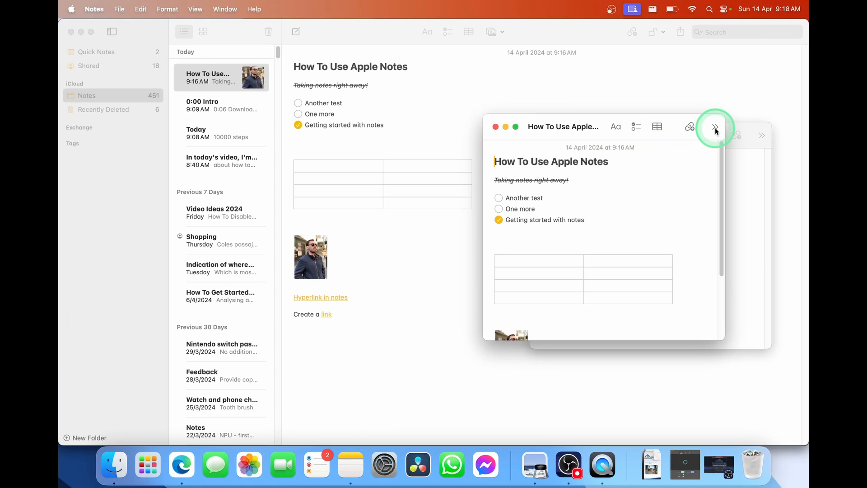
# Review the additional Media, Lock and Share options of the separate "How To Use Apple Notes" window and enlarge that window
pyautogui.click(716, 131)
pyautogui.moveTo(754, 137)
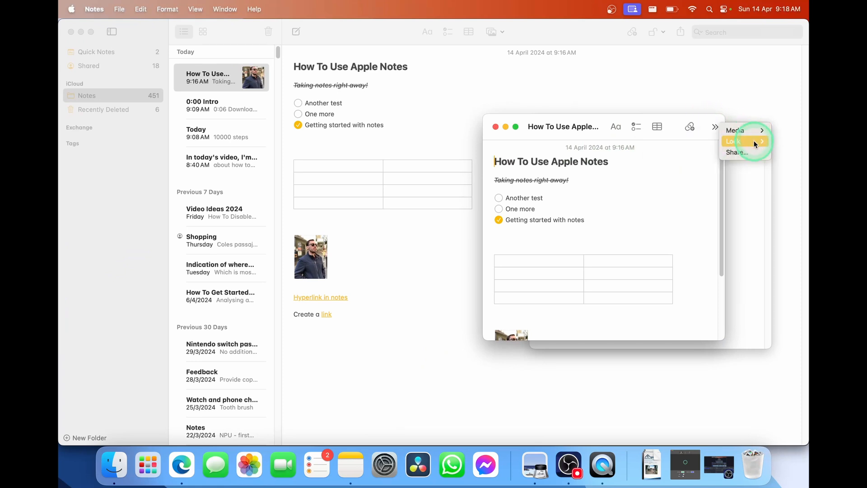
pyautogui.click(698, 207)
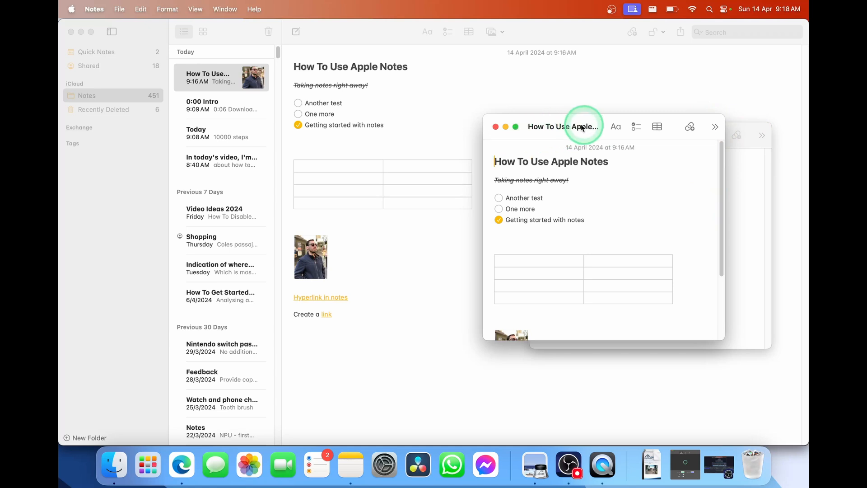
pyautogui.doubleClick(576, 125)
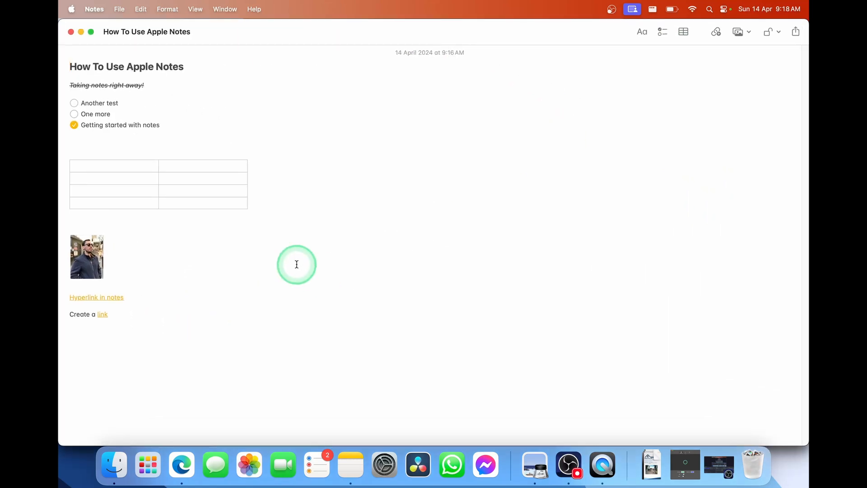
# Close both separate note windows and place the cursor at the end of "How To Use Apple Notes" in the main window
pyautogui.click(70, 33)
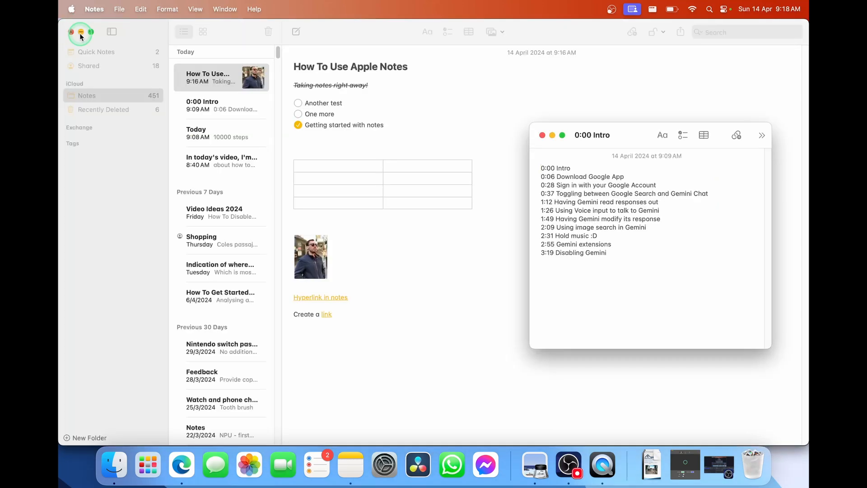
pyautogui.click(542, 135)
pyautogui.click(494, 272)
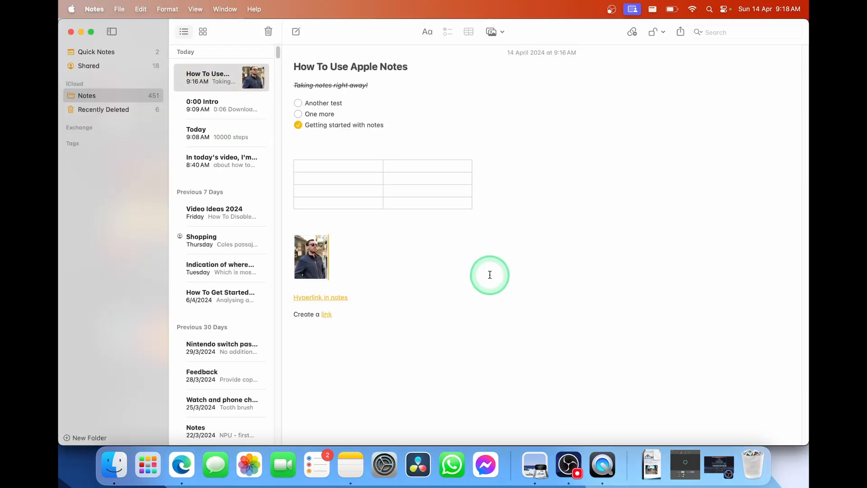
pyautogui.click(476, 294)
pyautogui.click(398, 347)
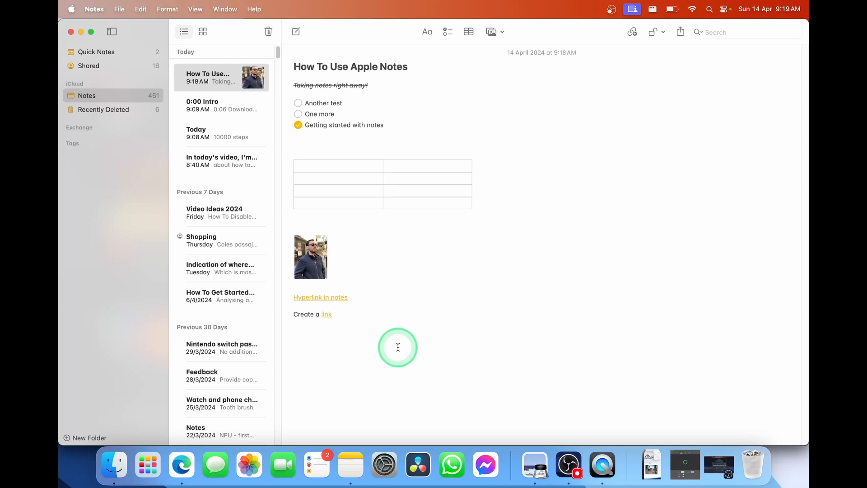
# Dictate a paragraph about dictating into the Mac below "If you like this video" in the note beginning "In today's video", leaving blank lines between
pyautogui.click(233, 164)
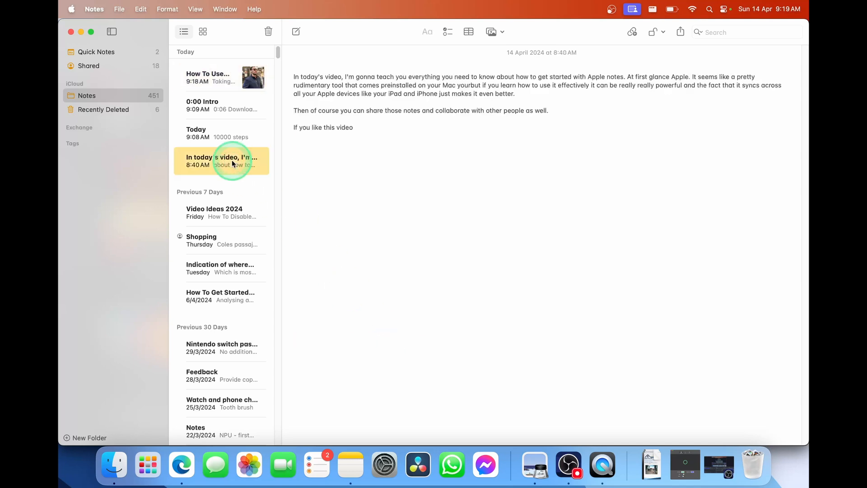
pyautogui.click(374, 125)
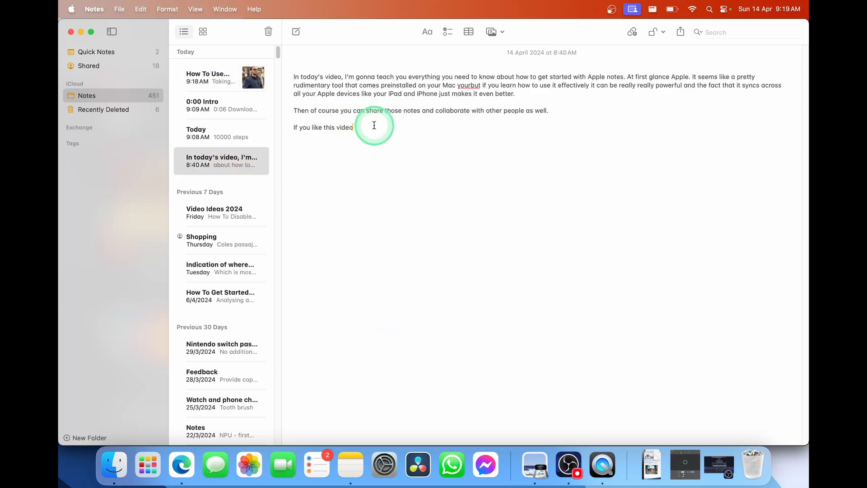
pyautogui.press('Return')
pyautogui.press('Return')
pyautogui.press('Return')
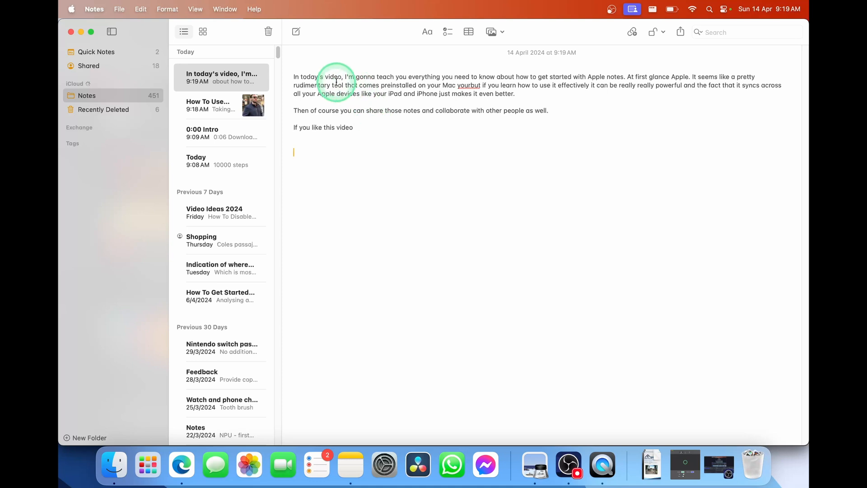
pyautogui.click(145, 10)
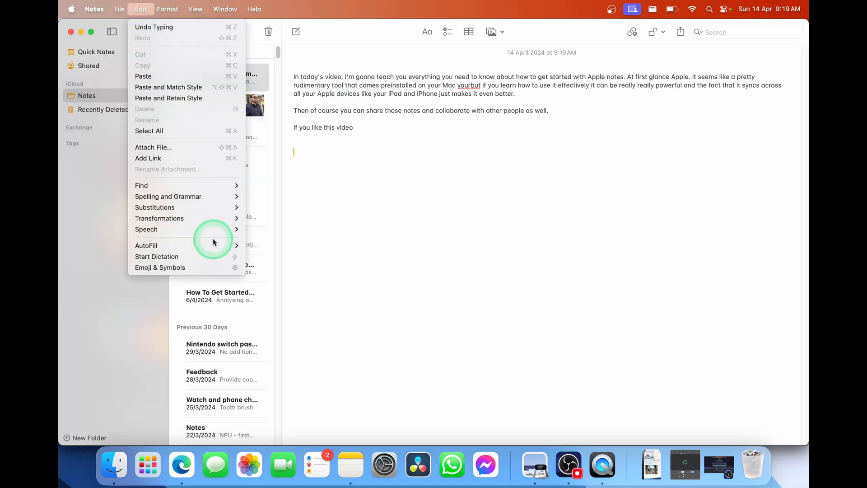
pyautogui.click(192, 257)
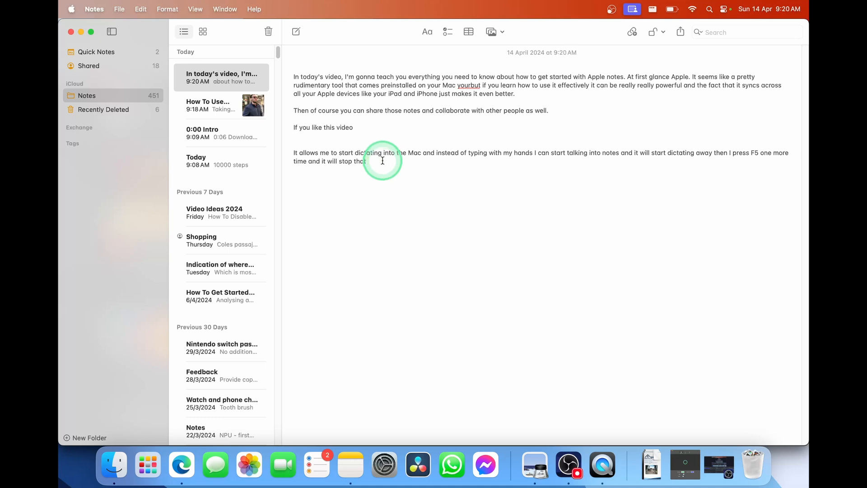
# Insert the grinning-face-with-sweat emoji after "it will stop that" in the dictated paragraph and start new lines below it
pyautogui.click(141, 10)
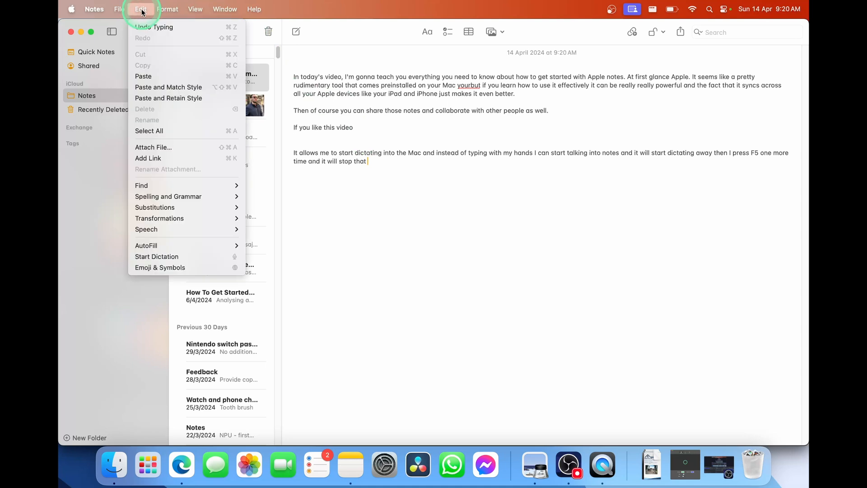
pyautogui.click(177, 271)
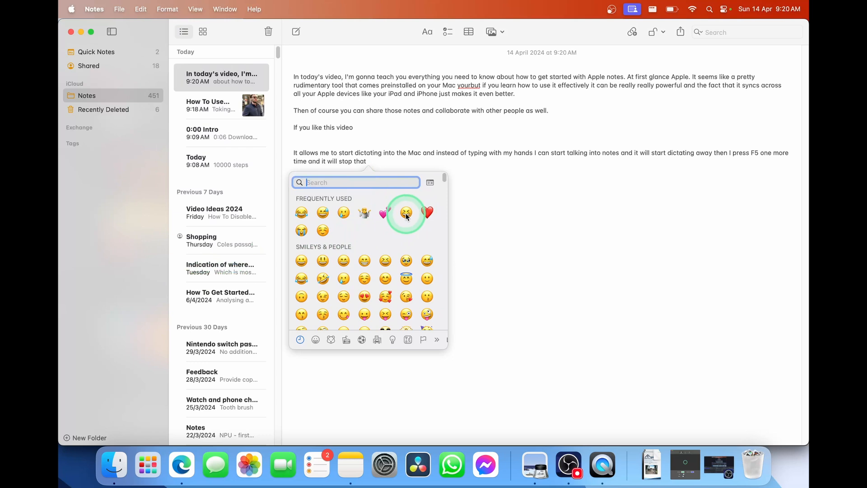
pyautogui.click(396, 162)
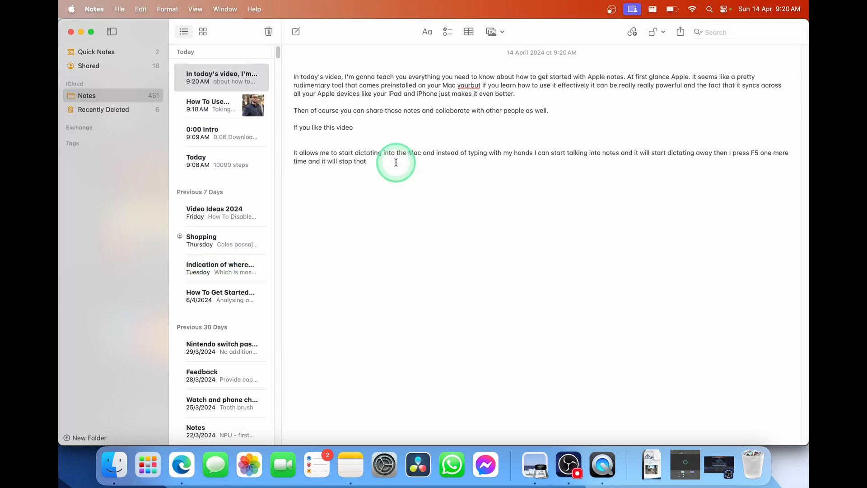
pyautogui.press('super+shift+space')
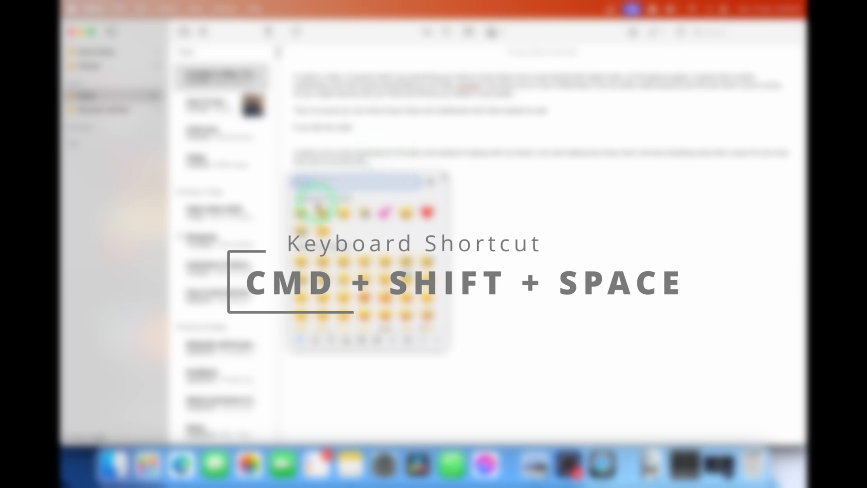
pyautogui.click(323, 210)
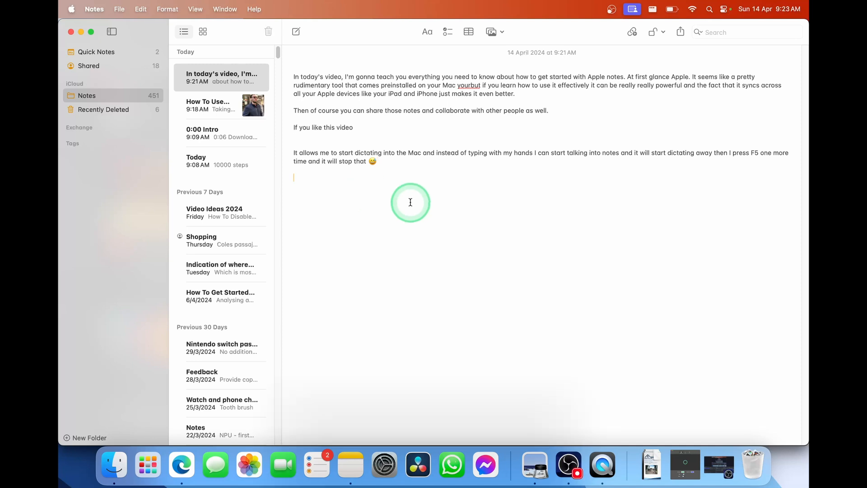
pyautogui.press('Return')
pyautogui.press('F5')
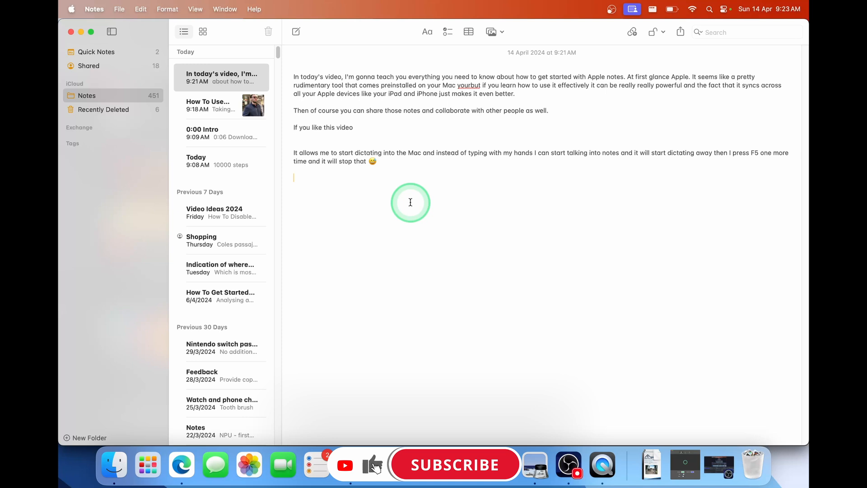
# Replace the toolbar's flexible spaces around the formatting tools with one between Checklist and Table, and check the Format options
pyautogui.rightClick(358, 28)
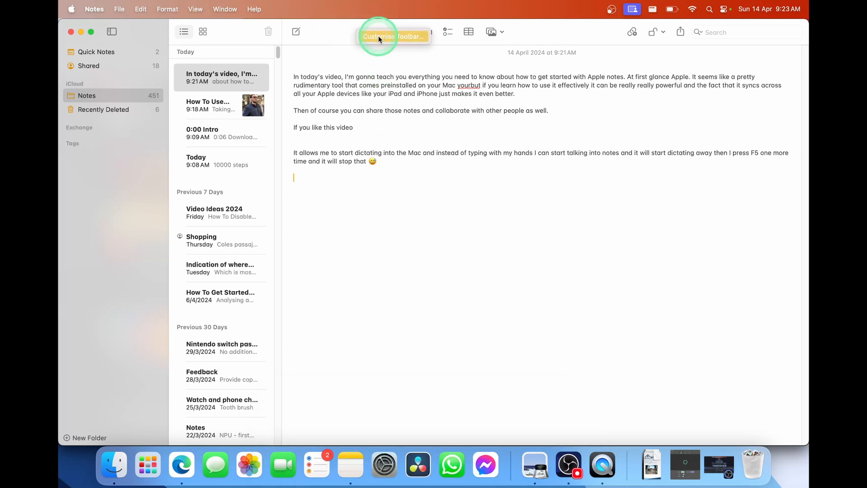
pyautogui.click(378, 36)
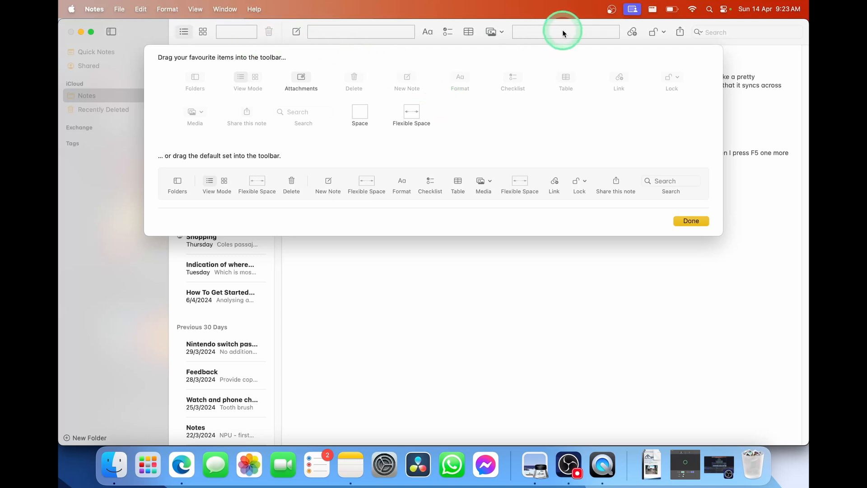
pyautogui.moveTo(562, 28); pyautogui.dragTo(470, 126)
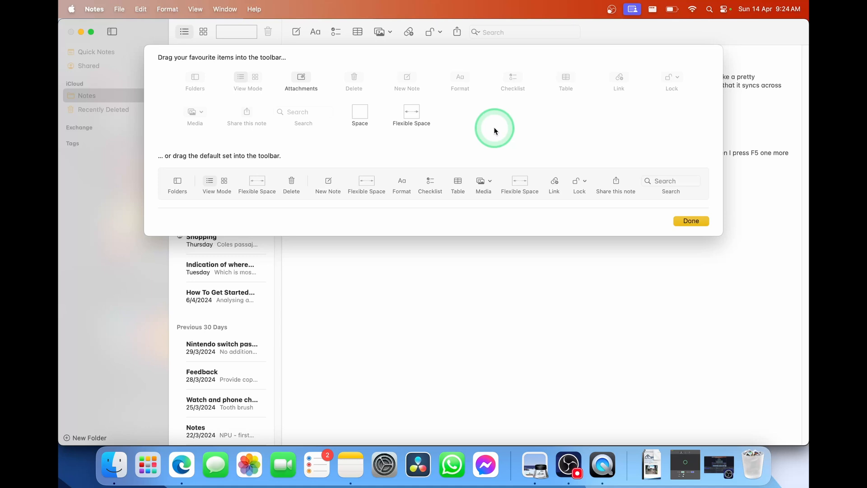
pyautogui.moveTo(428, 117); pyautogui.dragTo(513, 32)
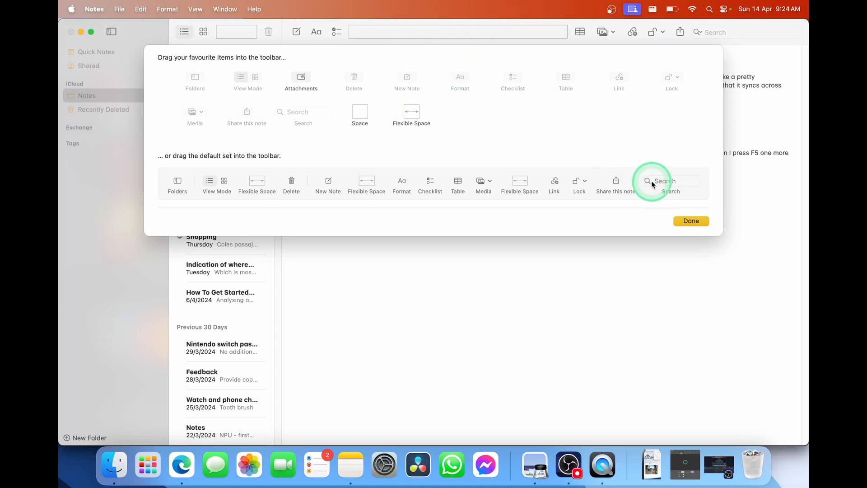
pyautogui.click(687, 221)
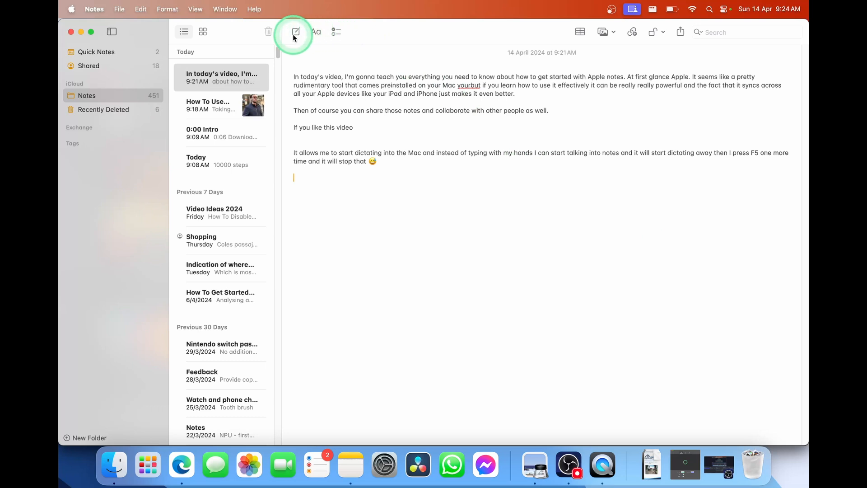
pyautogui.click(315, 34)
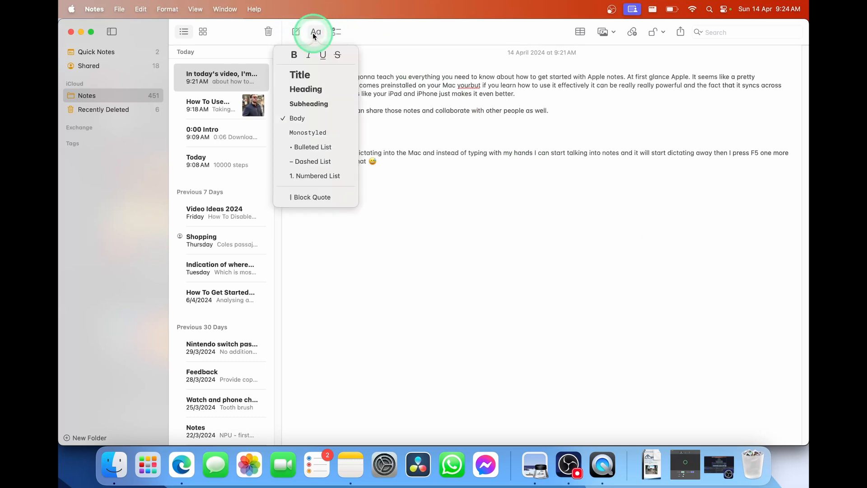
pyautogui.click(315, 34)
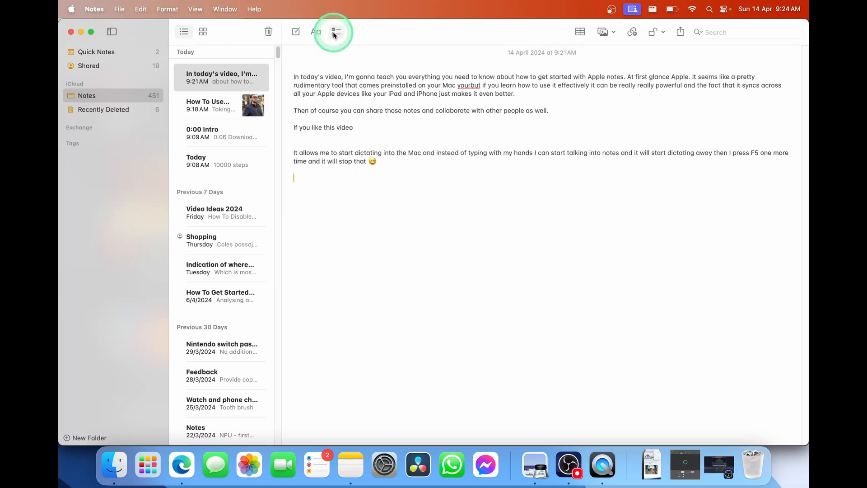
# Rearrange the toolbar with one flexible space between Media and Link and another between New Note and Format
pyautogui.rightClick(433, 34)
pyautogui.click(466, 44)
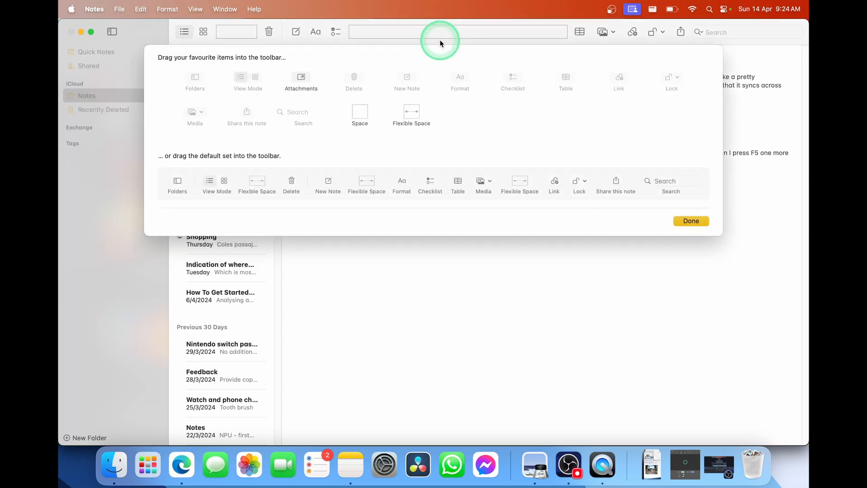
pyautogui.moveTo(440, 39); pyautogui.dragTo(552, 28)
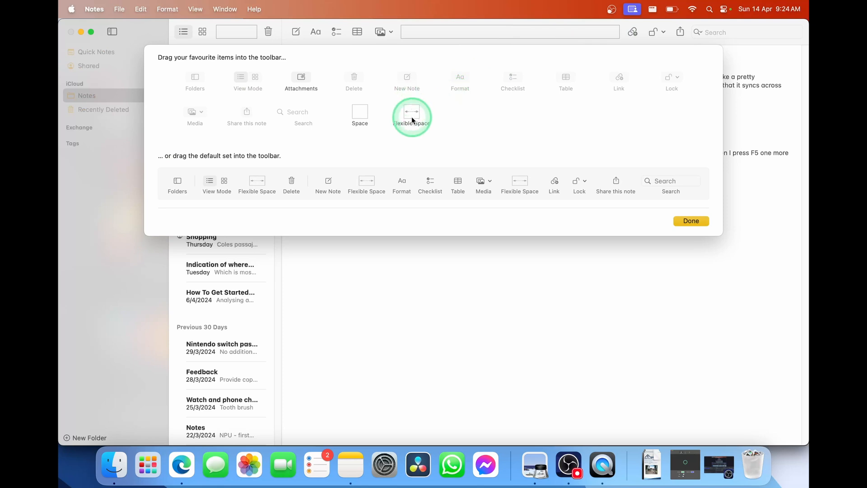
pyautogui.moveTo(412, 120); pyautogui.dragTo(334, 39)
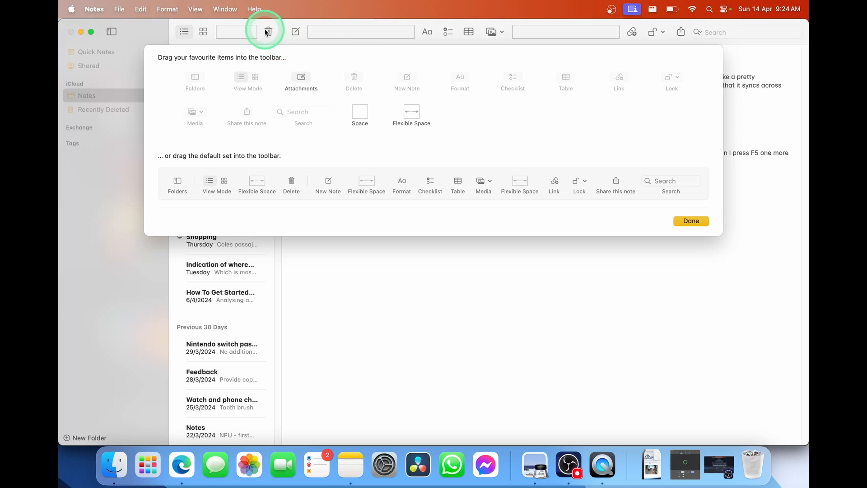
# Remove Delete from the toolbar, add Attachments beside New Note, and finish customising
pyautogui.moveTo(268, 31); pyautogui.dragTo(533, 144)
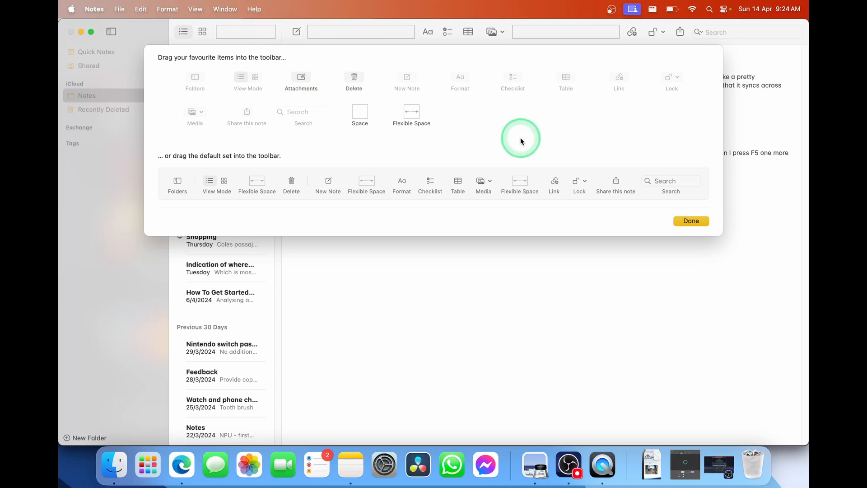
pyautogui.moveTo(296, 80); pyautogui.dragTo(310, 34)
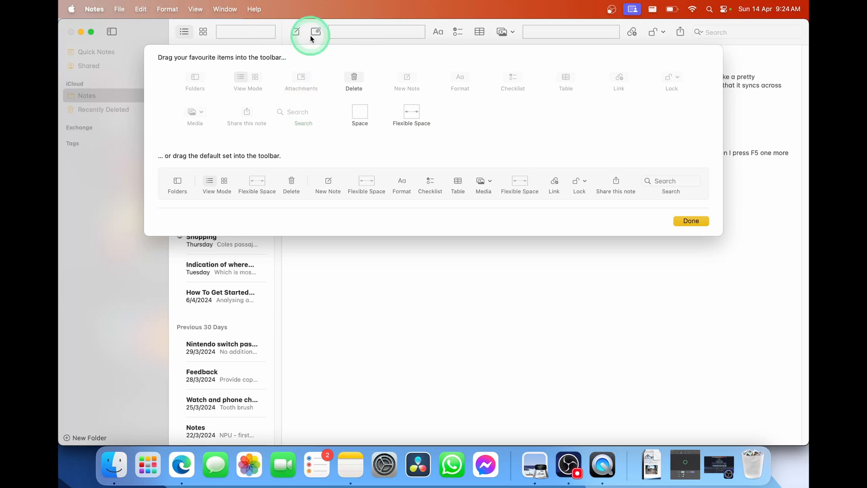
pyautogui.click(688, 221)
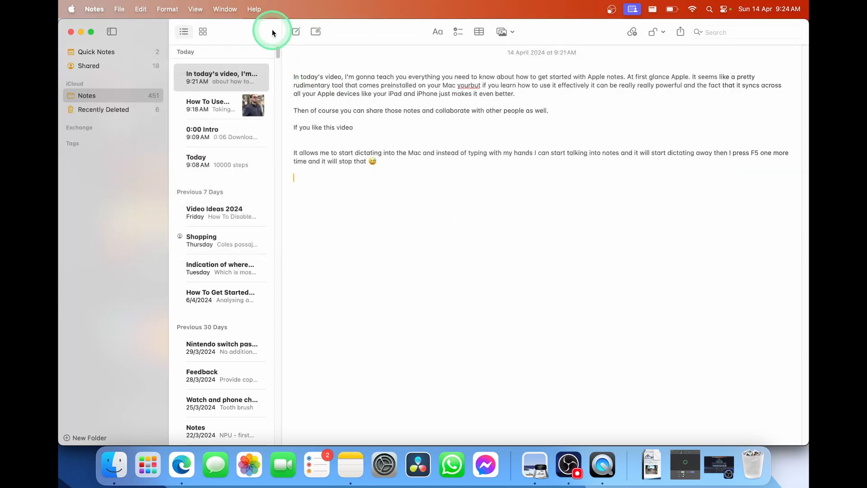
# Browse the attachments from all notes, open the dark banner image in Preview and close it
pyautogui.click(317, 33)
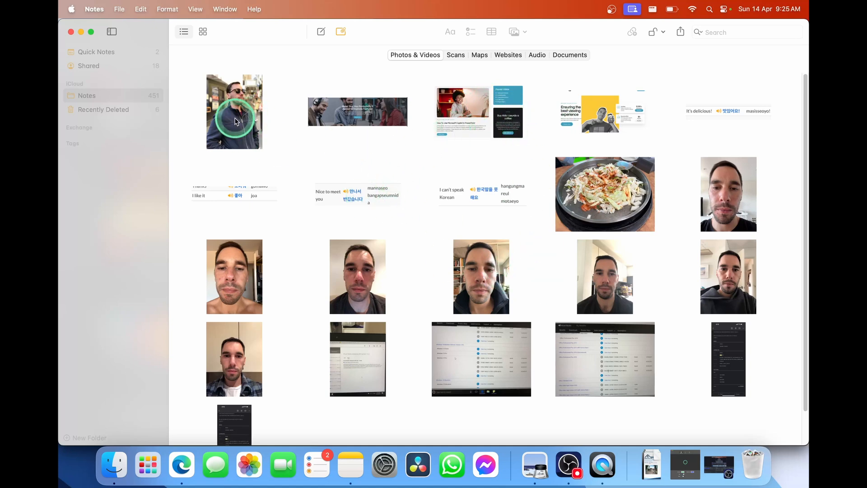
pyautogui.doubleClick(382, 113)
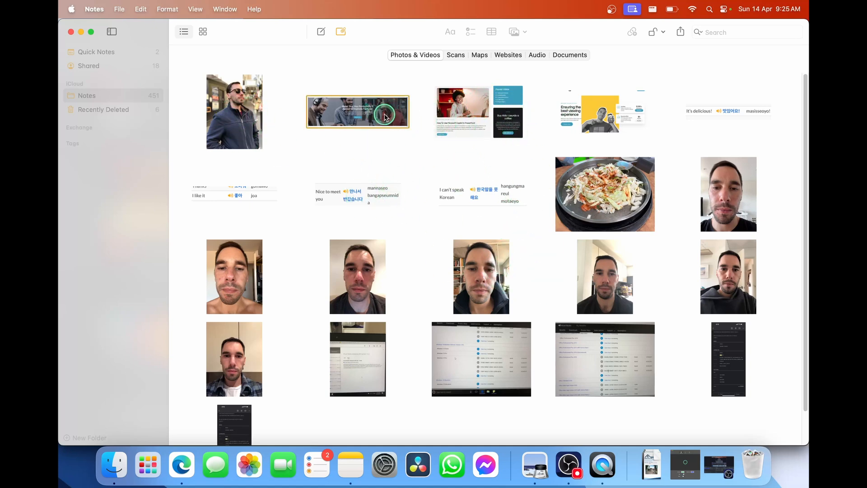
pyautogui.click(72, 33)
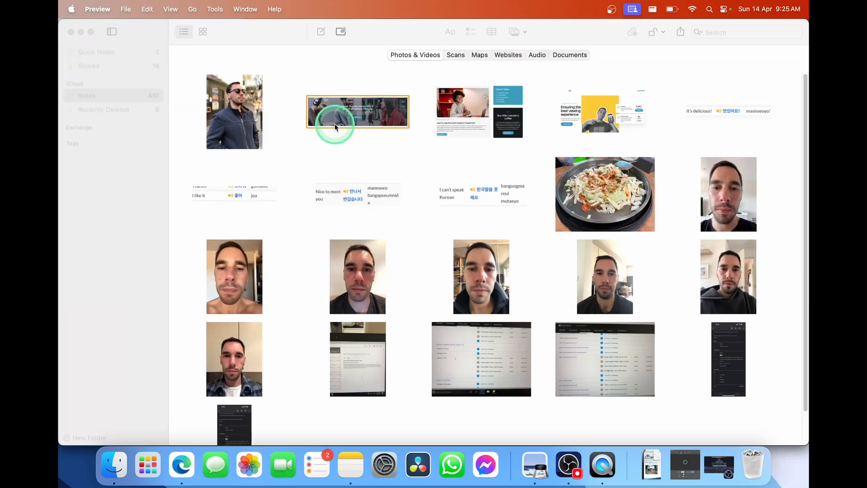
# Show the dark banner image's source note from the attachments browser and look through that note's contents
pyautogui.rightClick(390, 119)
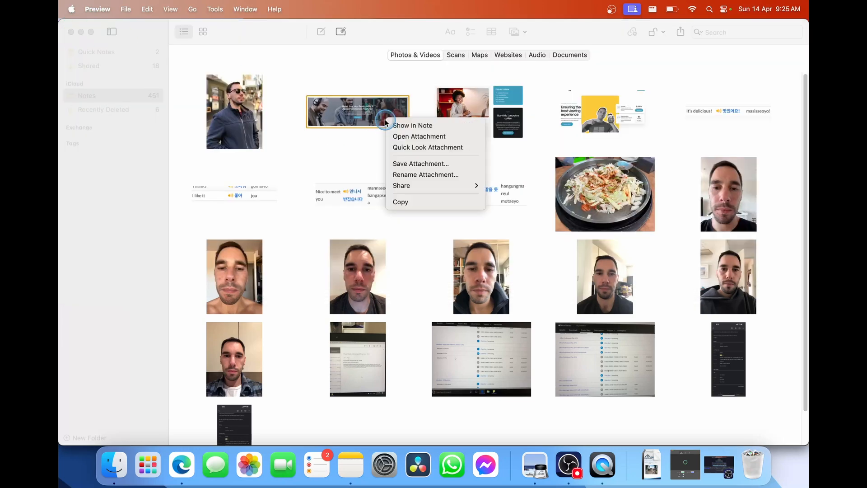
pyautogui.click(462, 129)
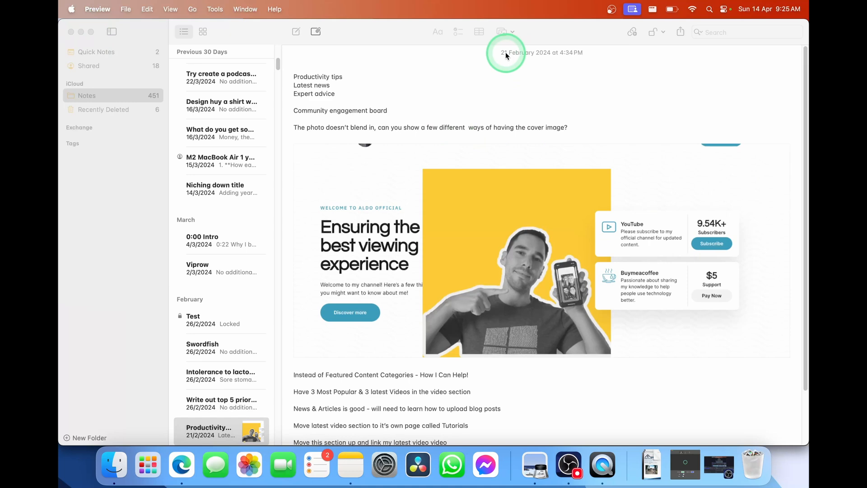
pyautogui.scroll(-3, 520, 272)
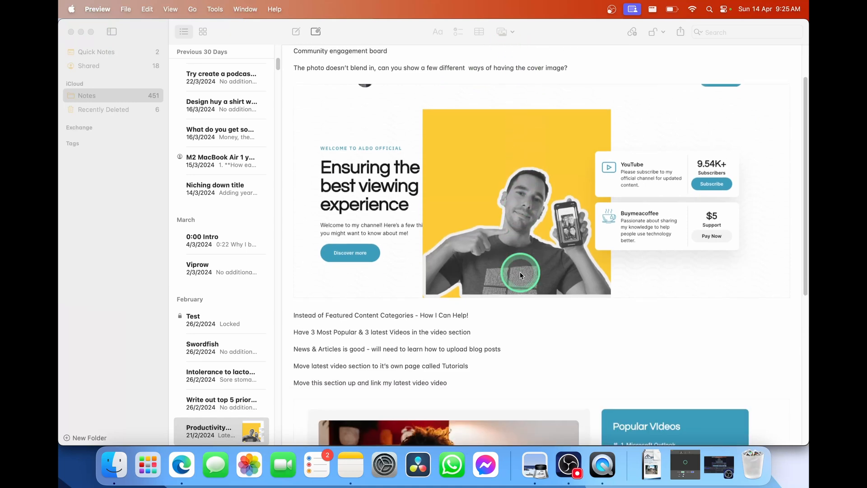
pyautogui.scroll(-4, 519, 272)
pyautogui.scroll(3, 519, 273)
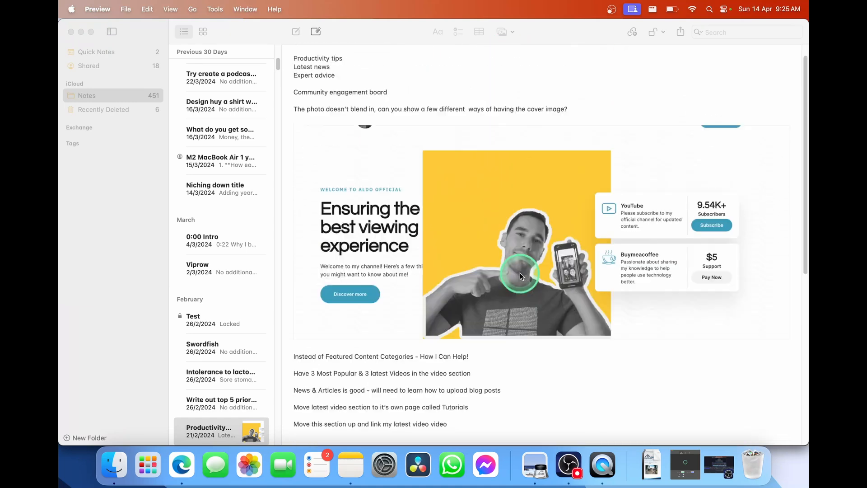
pyautogui.click(464, 129)
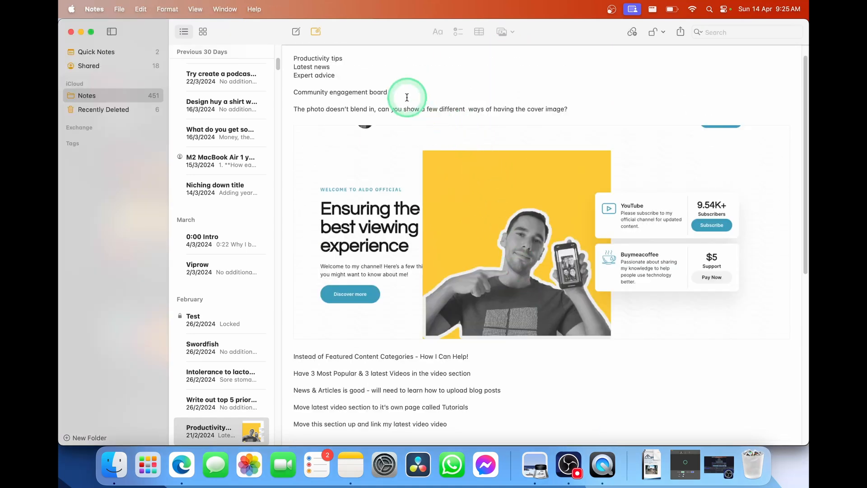
# Browse the attachments by category, from Scans, Maps, Websites, Audio and Documents back to Photos & Videos, and return to the note
pyautogui.click(317, 31)
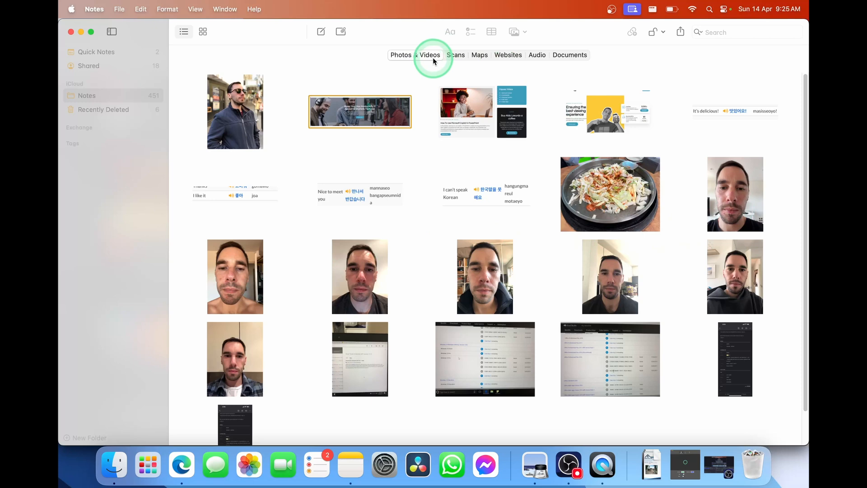
pyautogui.click(451, 57)
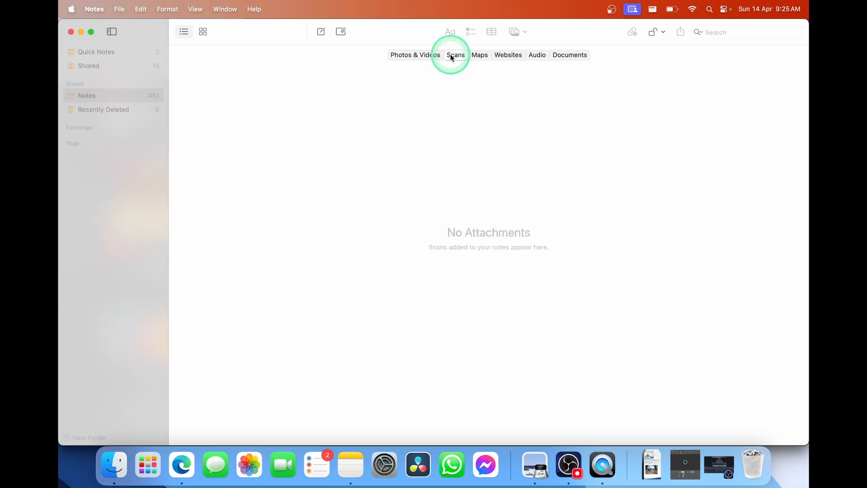
pyautogui.click(478, 55)
pyautogui.click(511, 59)
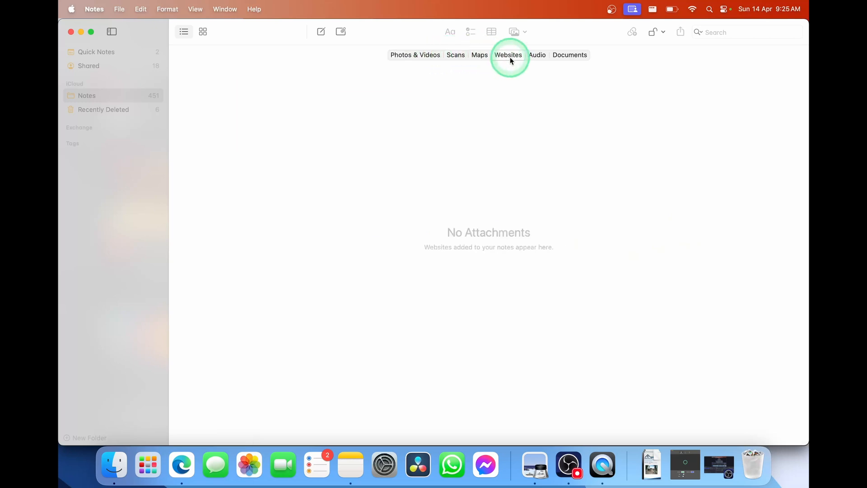
pyautogui.click(537, 57)
pyautogui.click(563, 56)
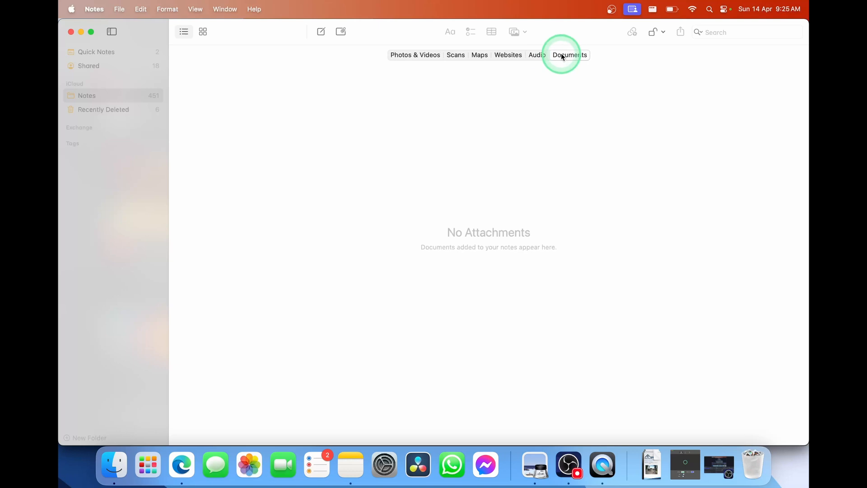
pyautogui.click(424, 56)
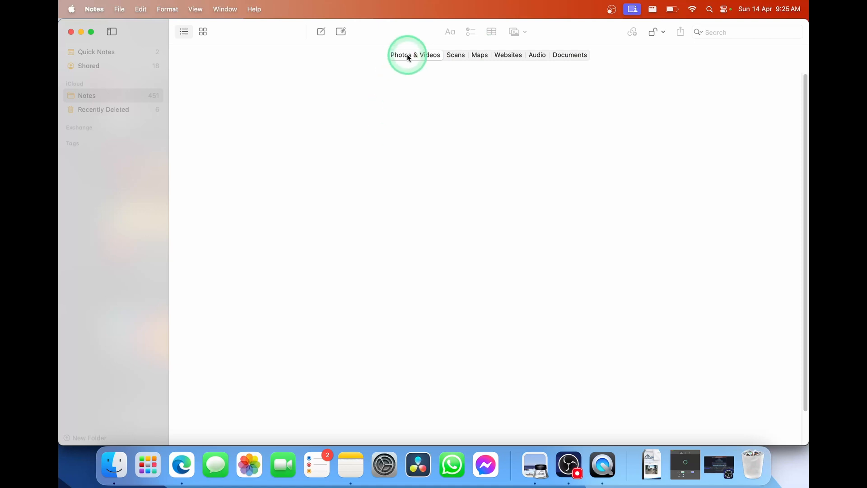
pyautogui.click(341, 32)
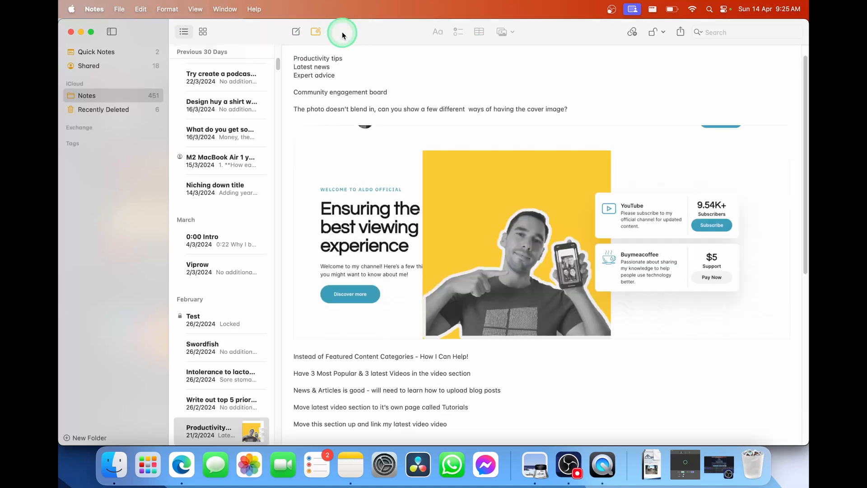
# Reopen the note beginning "In today's video" and place the cursor below its last paragraph
pyautogui.scroll(10, 186, 101)
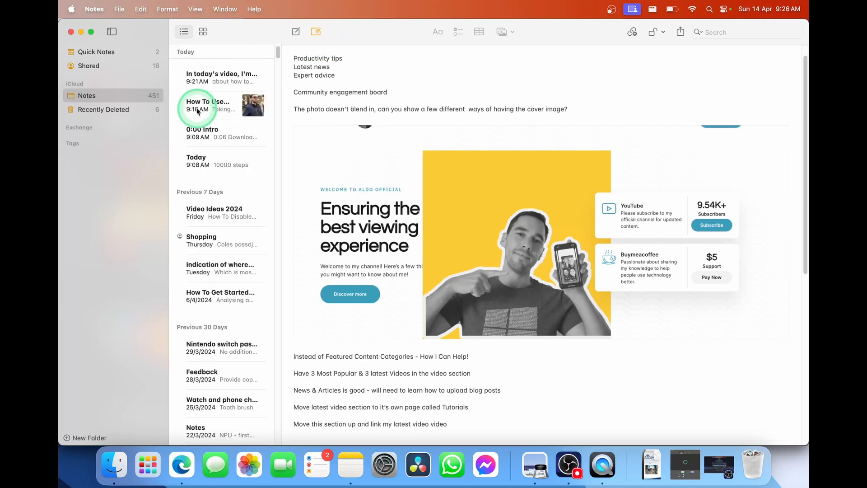
pyautogui.click(219, 76)
pyautogui.click(433, 170)
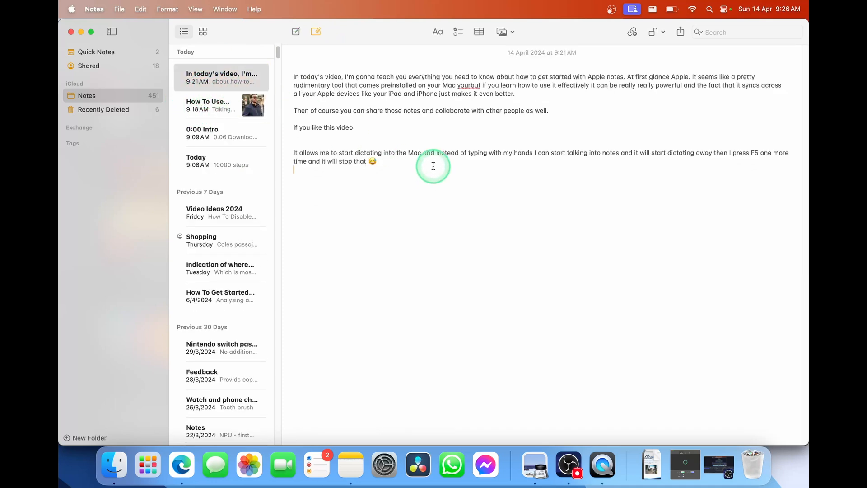
# Customise the Notes toolbar by adding the Delete item directly after the View Mode buttons
pyautogui.rightClick(368, 35)
pyautogui.click(400, 43)
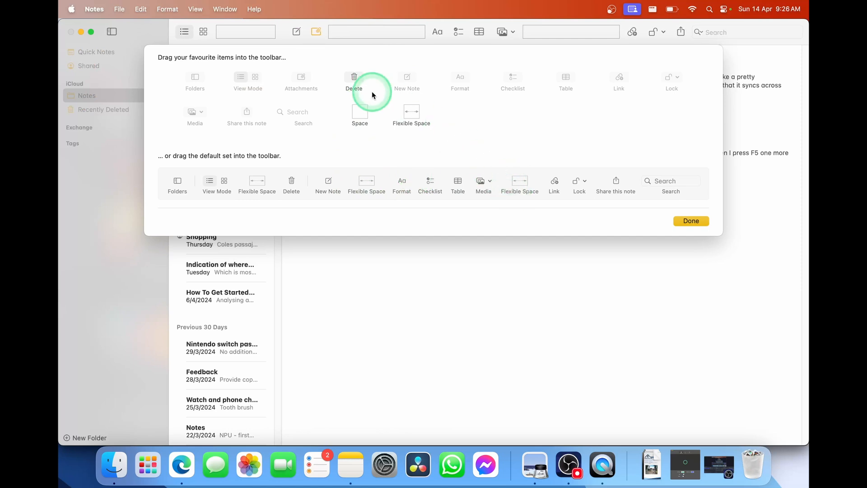
pyautogui.moveTo(355, 79); pyautogui.dragTo(221, 30)
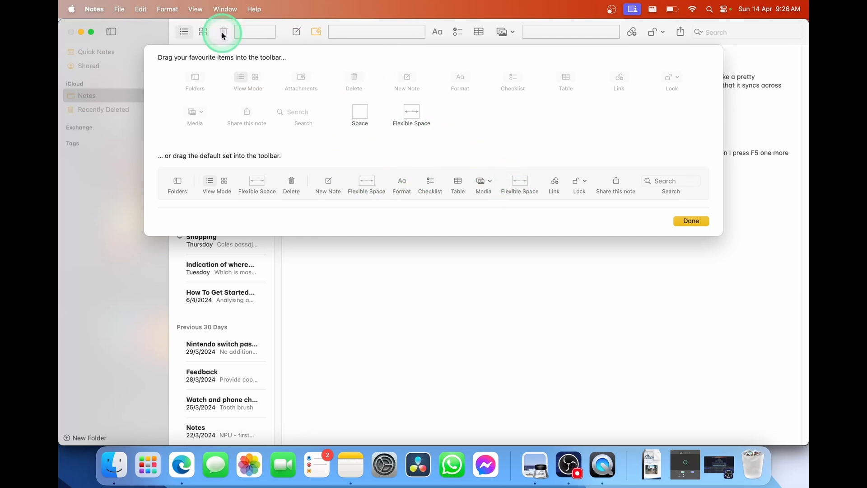
pyautogui.click(691, 221)
# Move the toolbar's Delete item past the flexible space so it sits just before New Note
pyautogui.rightClick(352, 36)
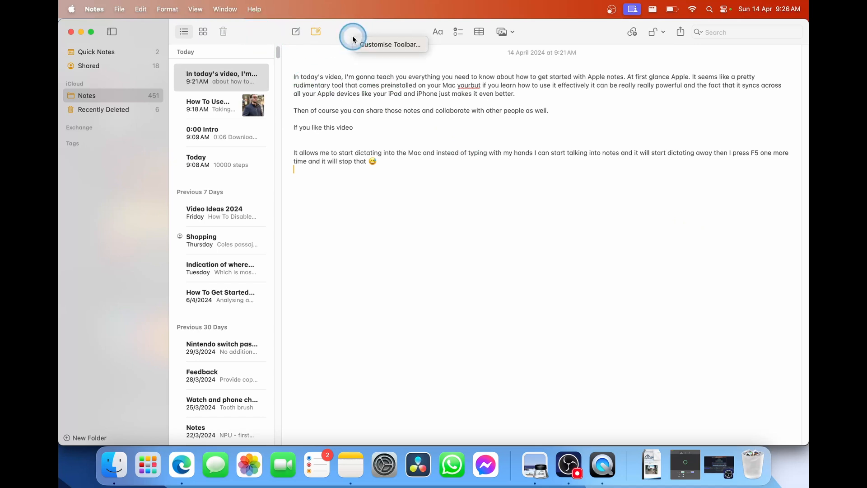
pyautogui.click(411, 47)
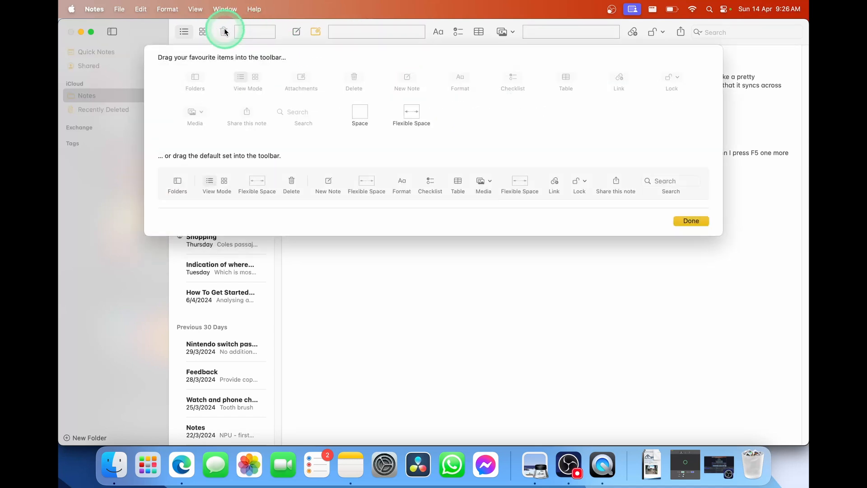
pyautogui.moveTo(224, 29); pyautogui.dragTo(268, 33)
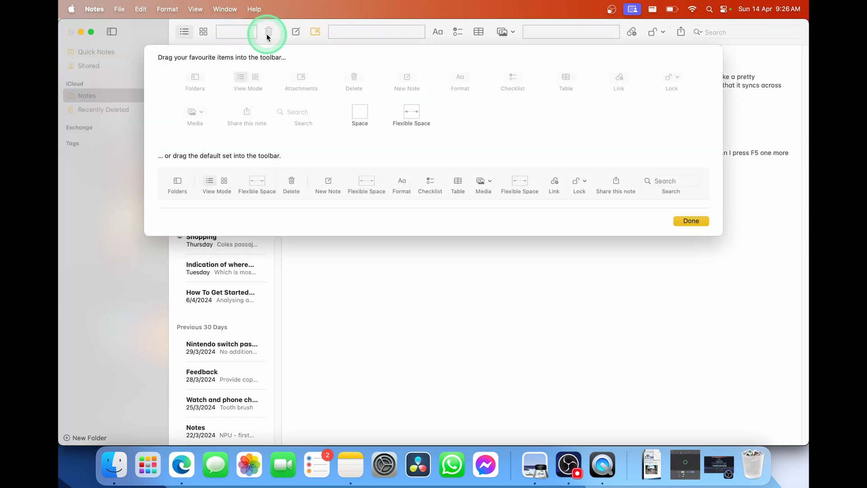
pyautogui.click(689, 220)
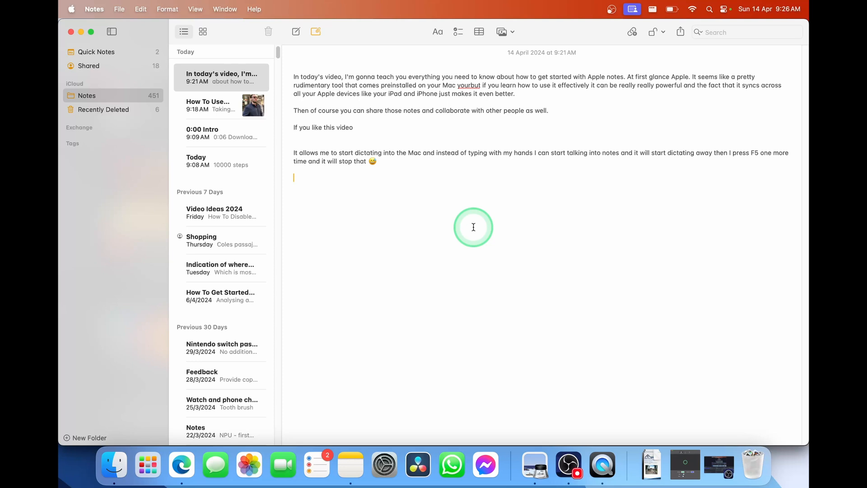
# Search Spotlight for "appearance", open the Appearance page in System Settings and switch the Mac to Dark
pyautogui.click(709, 9)
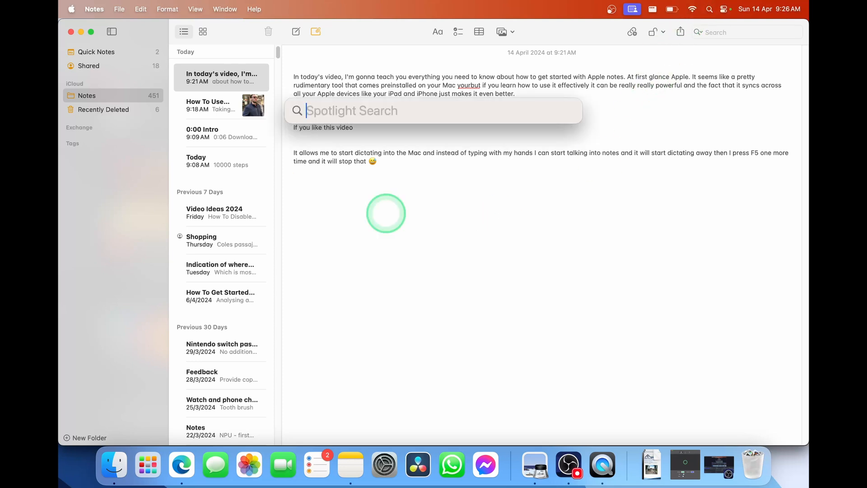
pyautogui.write('appearance')
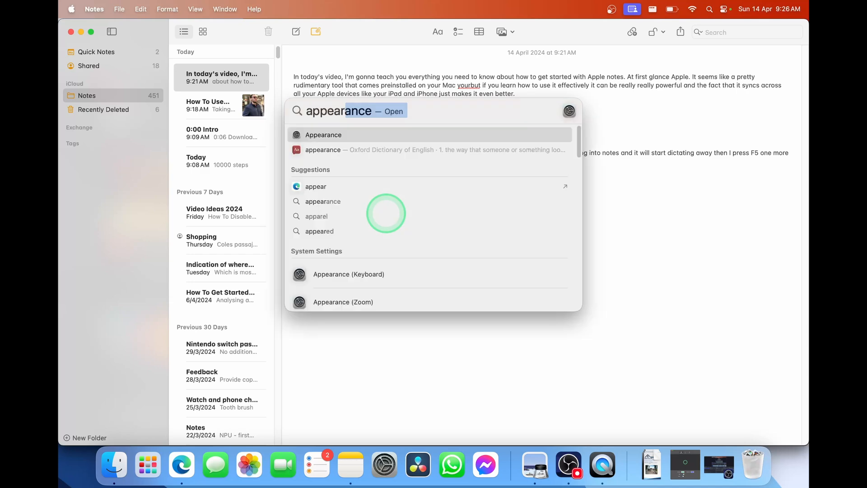
pyautogui.click(340, 135)
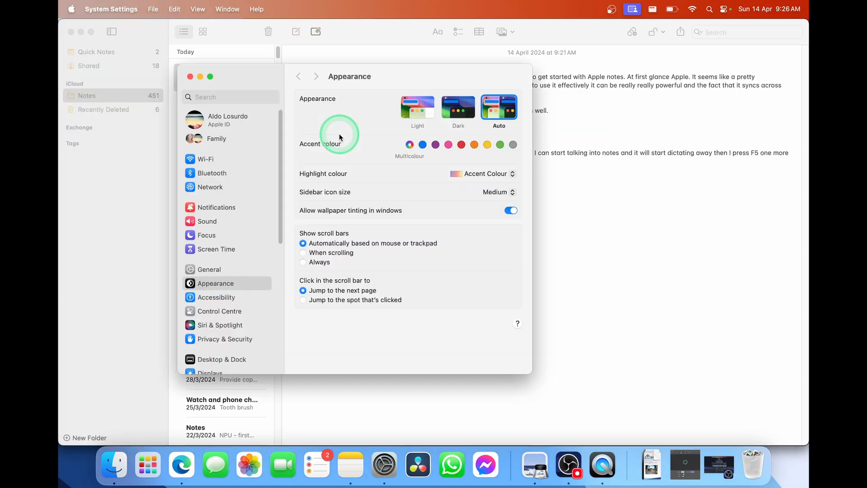
pyautogui.click(459, 114)
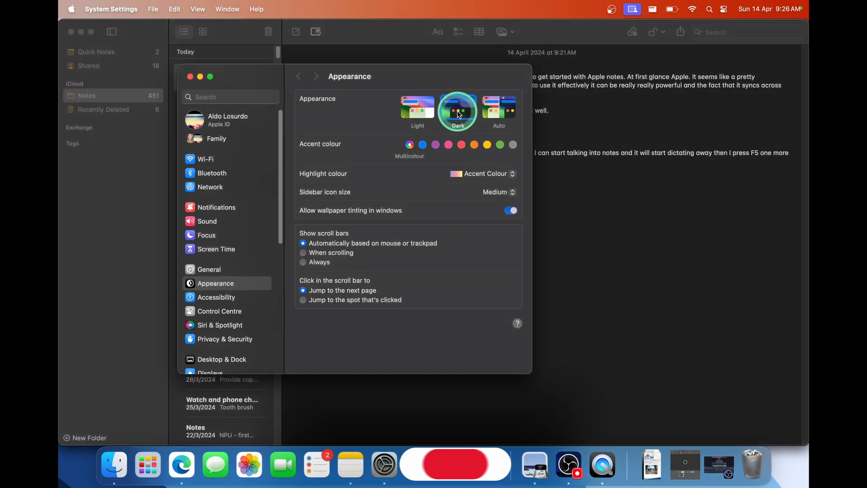
# Reposition the System Settings window, switch the appearance to Light and set it back to Auto
pyautogui.moveTo(372, 85); pyautogui.dragTo(412, 78)
pyautogui.click(459, 105)
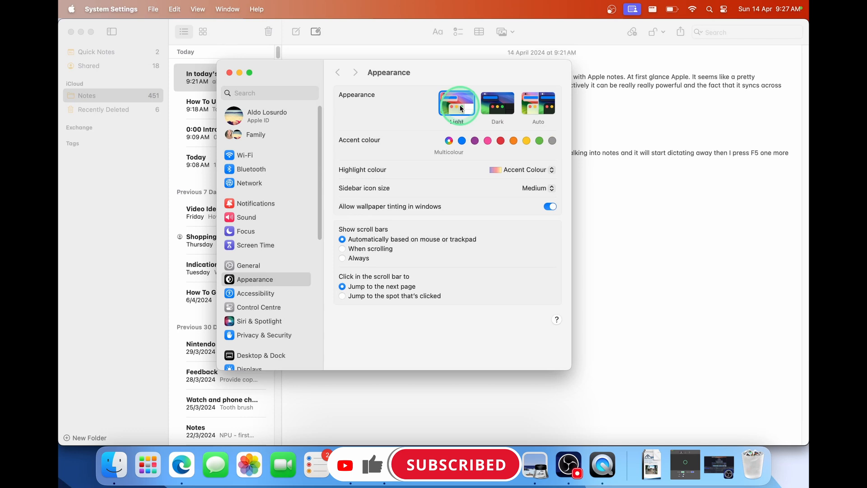
pyautogui.click(536, 105)
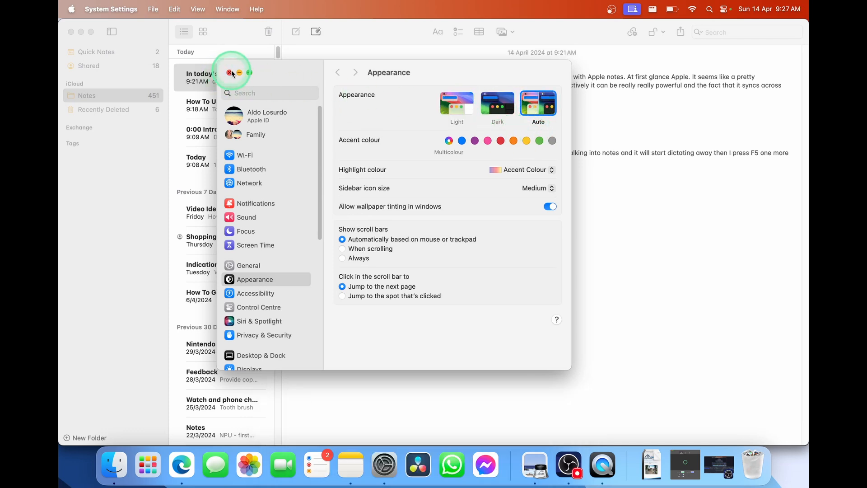